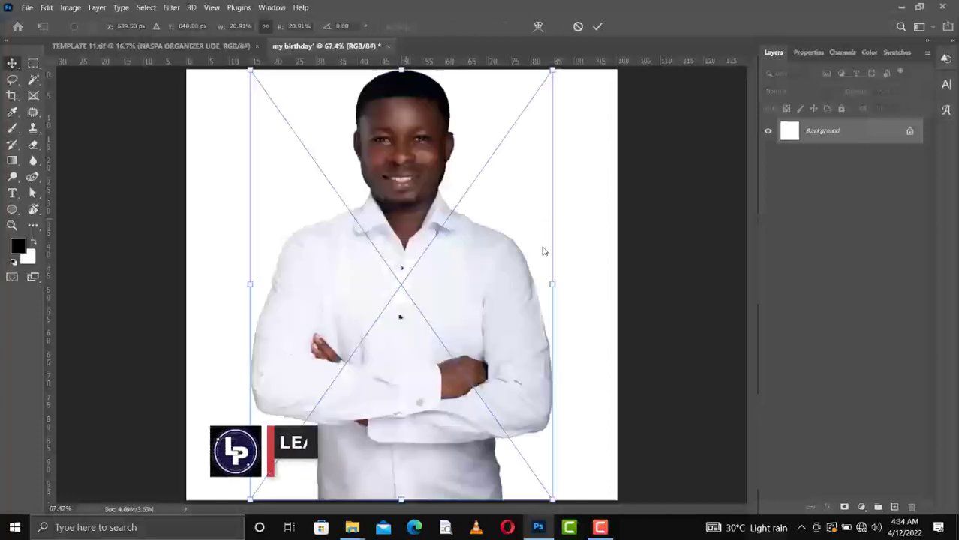
# Scale the placed portrait to about 15% and position it lower left on the page.
pyautogui.moveTo(552, 285); pyautogui.dragTo(430, 287)
pyautogui.moveTo(349, 296); pyautogui.dragTo(263, 359)
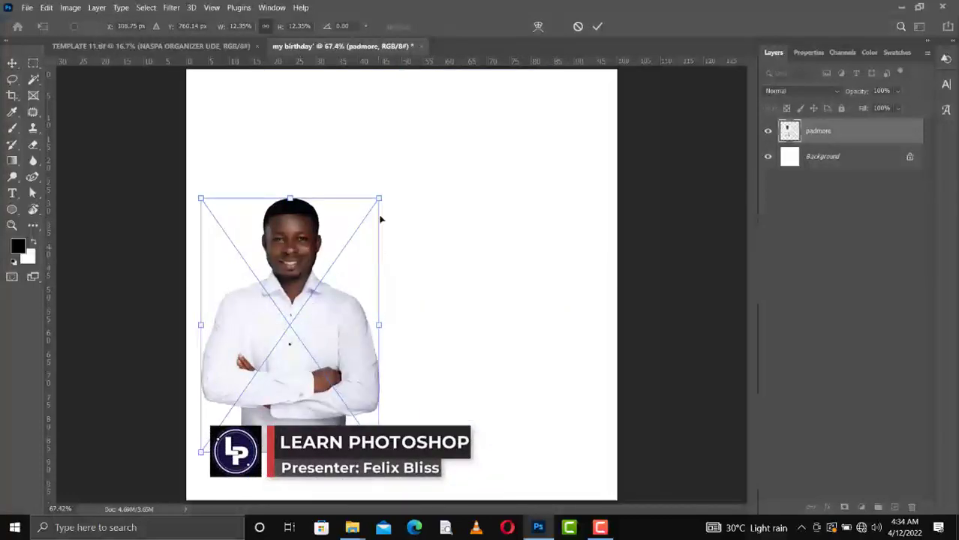
pyautogui.moveTo(398, 184); pyautogui.dragTo(428, 152)
pyautogui.press('Return')
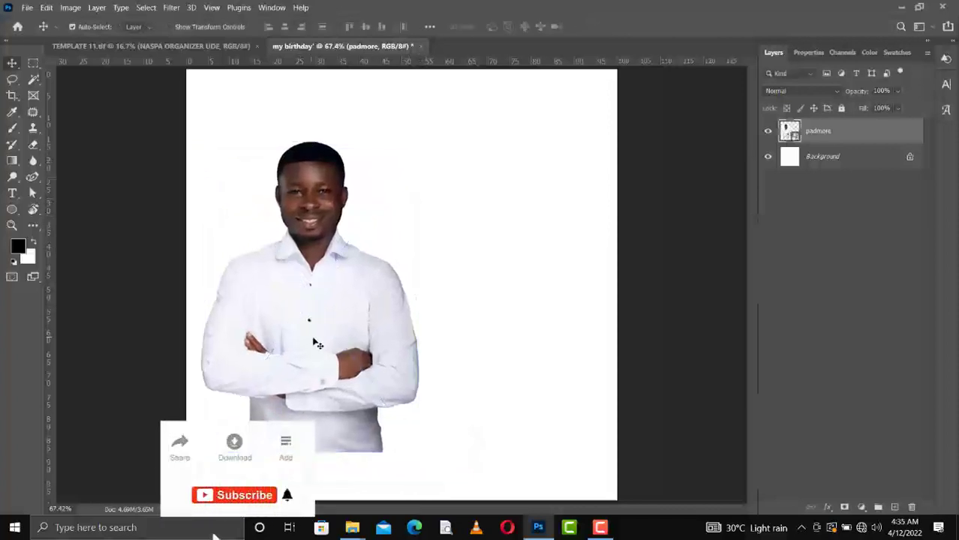
pyautogui.moveTo(315, 342); pyautogui.dragTo(321, 347)
# Add a black-filled layer, then Select Subject on the portrait and mask out its white background.
pyautogui.keyDown('ctrl'); pyautogui.click(895, 508); pyautogui.keyUp('ctrl')
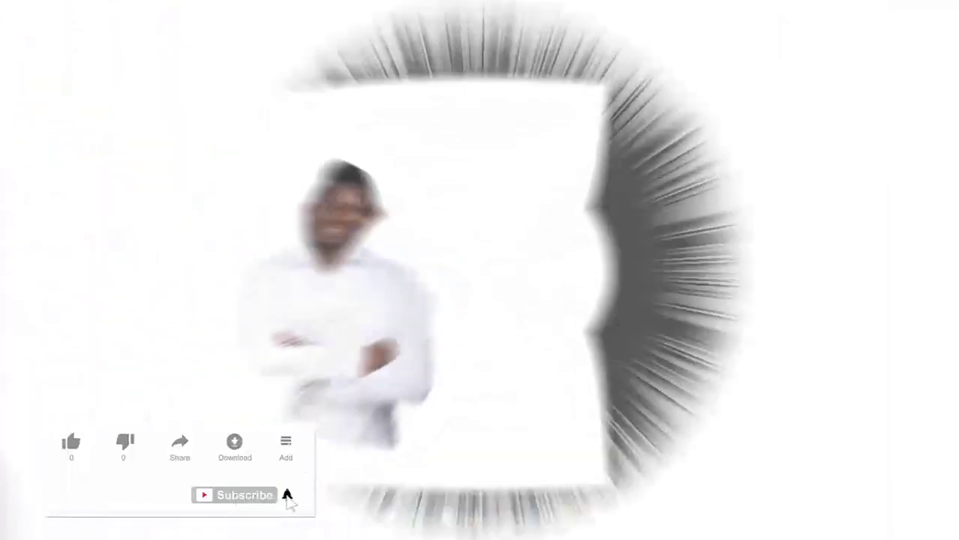
pyautogui.hotkey('alt', 'BackSpace')
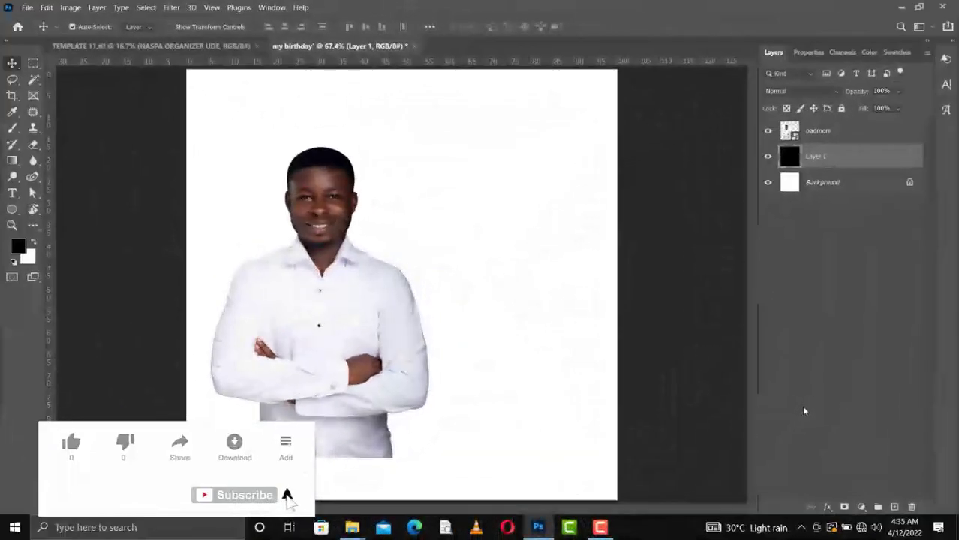
pyautogui.hotkey('alt', ']')
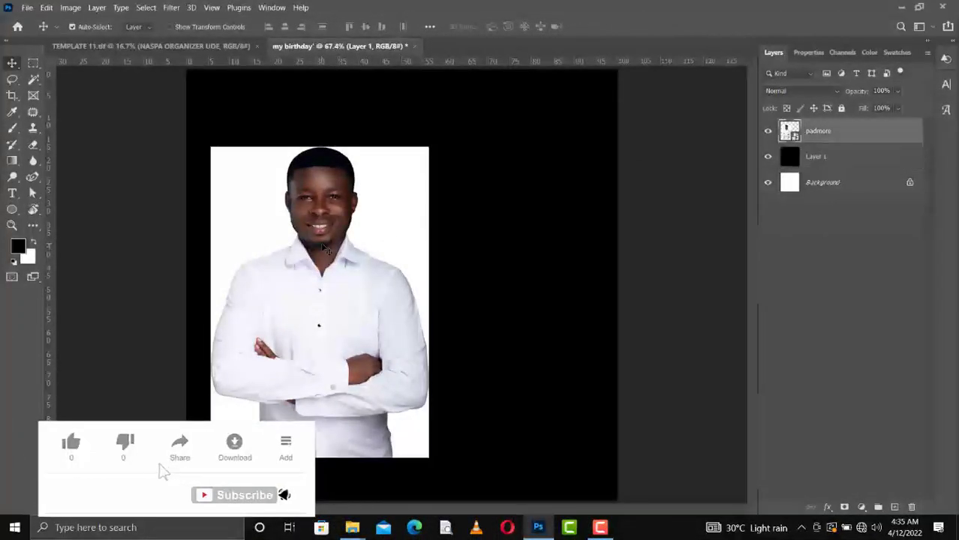
pyautogui.click(171, 8)
pyautogui.click(146, 7)
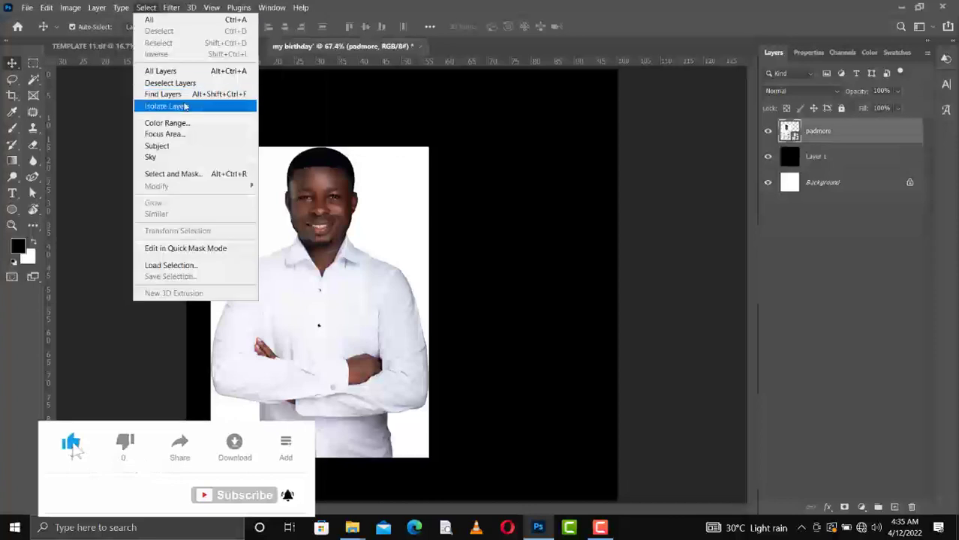
pyautogui.click(152, 157)
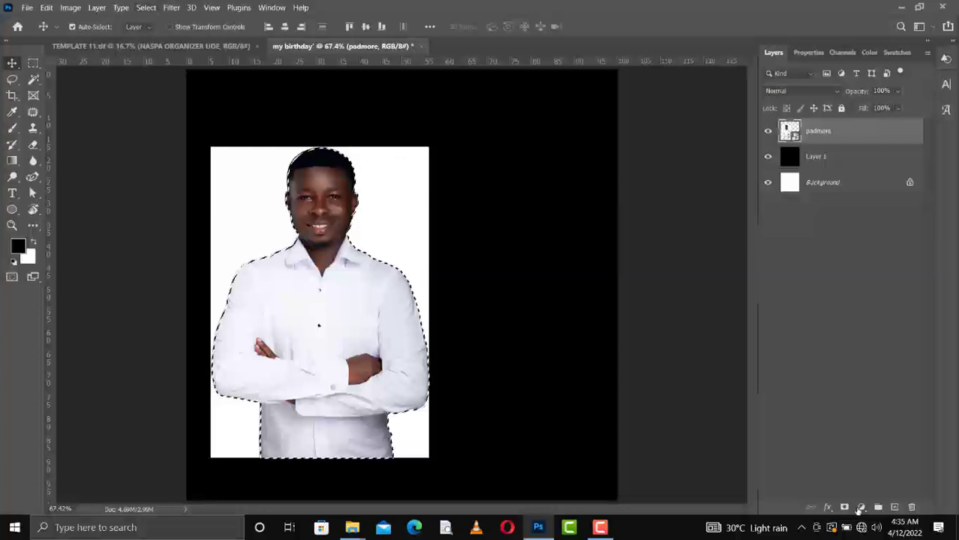
pyautogui.click(844, 507)
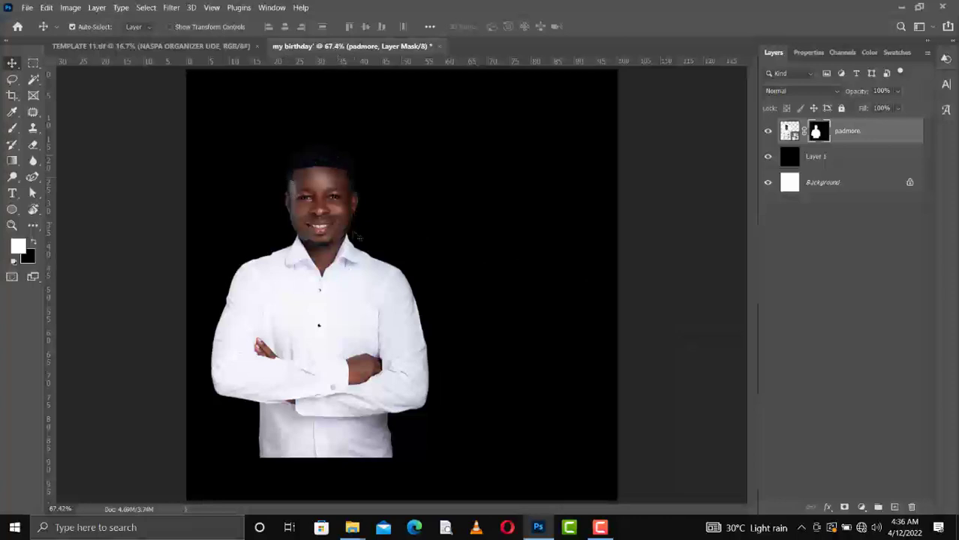
# Toggle the black layer to check the cut-out, zoom in on the ear edge, and pick the Eraser.
pyautogui.click(768, 158)
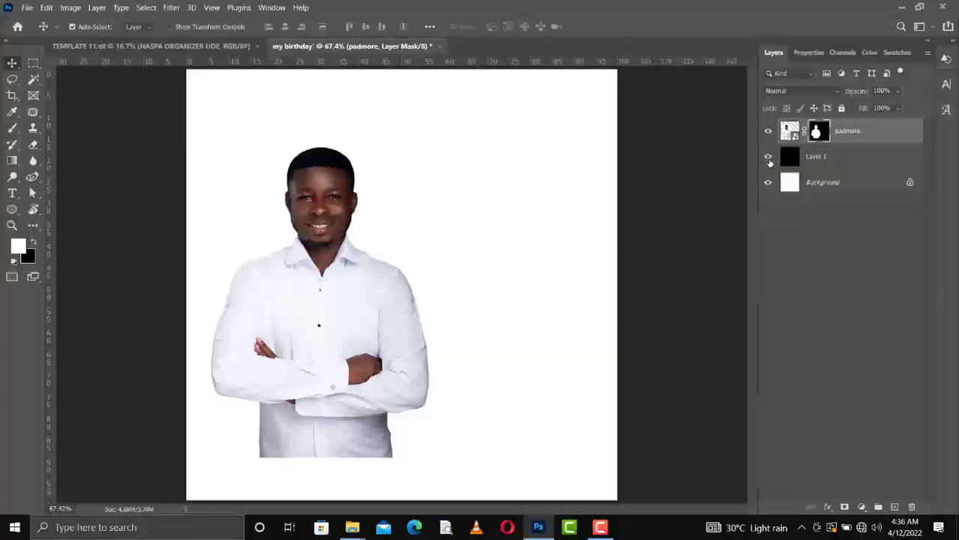
pyautogui.click(768, 158)
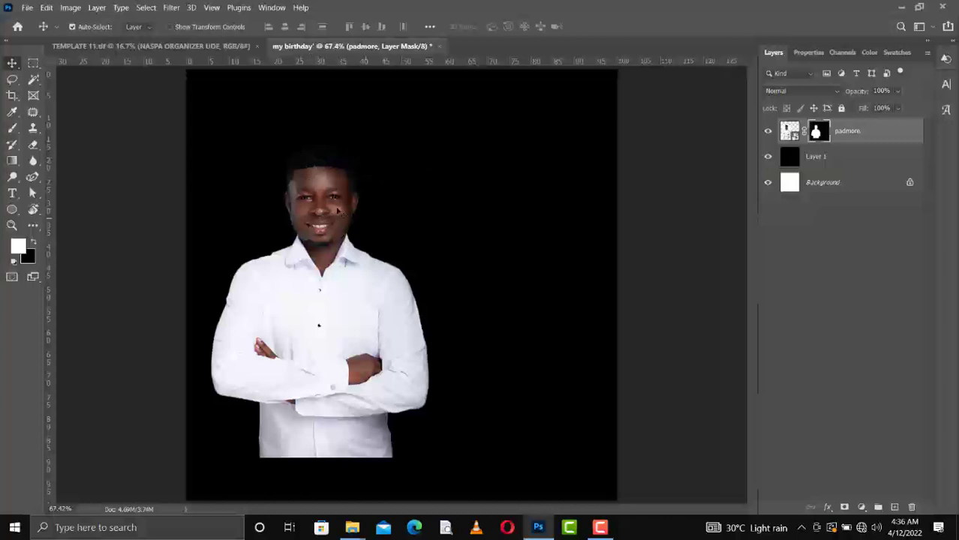
pyautogui.hotkey('ctrl', '+')
pyautogui.hotkey('ctrl', '+')
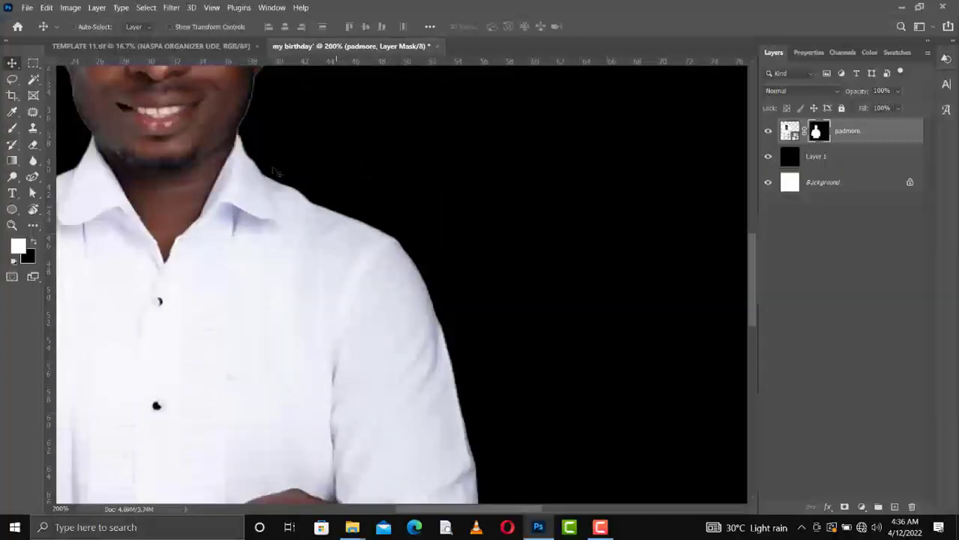
pyautogui.scroll(3, 276, 172)
pyautogui.hotkey('ctrl', '+')
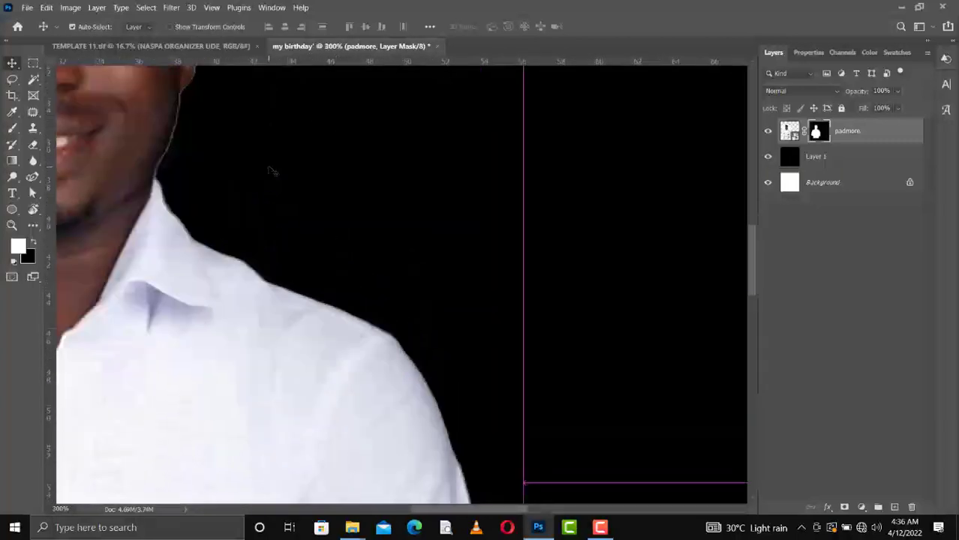
pyautogui.scroll(1, 272, 171)
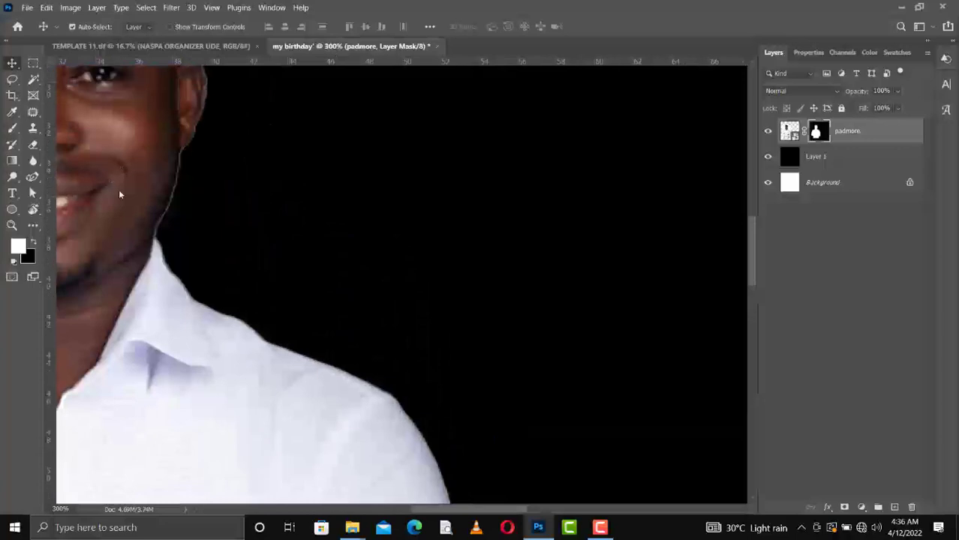
pyautogui.click(33, 147)
pyautogui.click(103, 143)
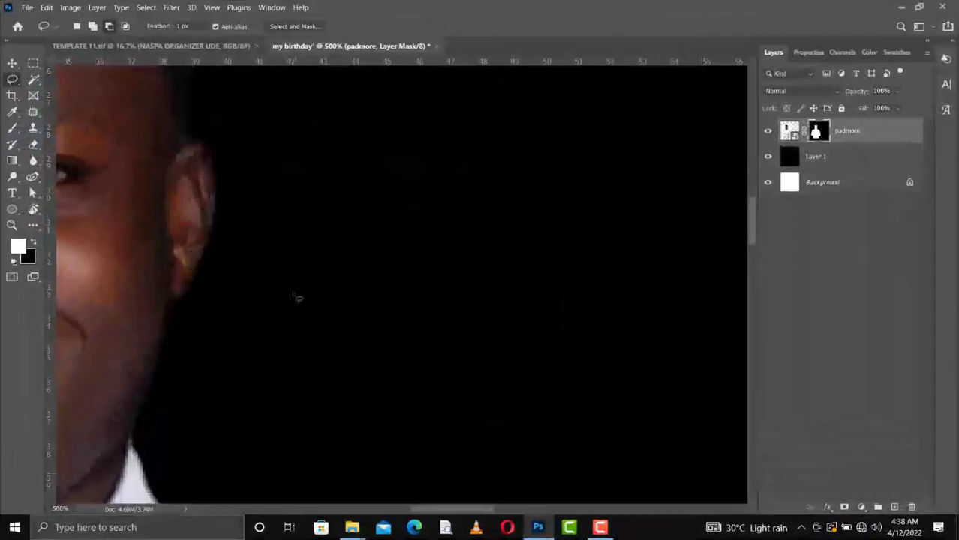
# Lasso the light fringe strip beside the hair and ear.
pyautogui.scroll(5, 396, 245)
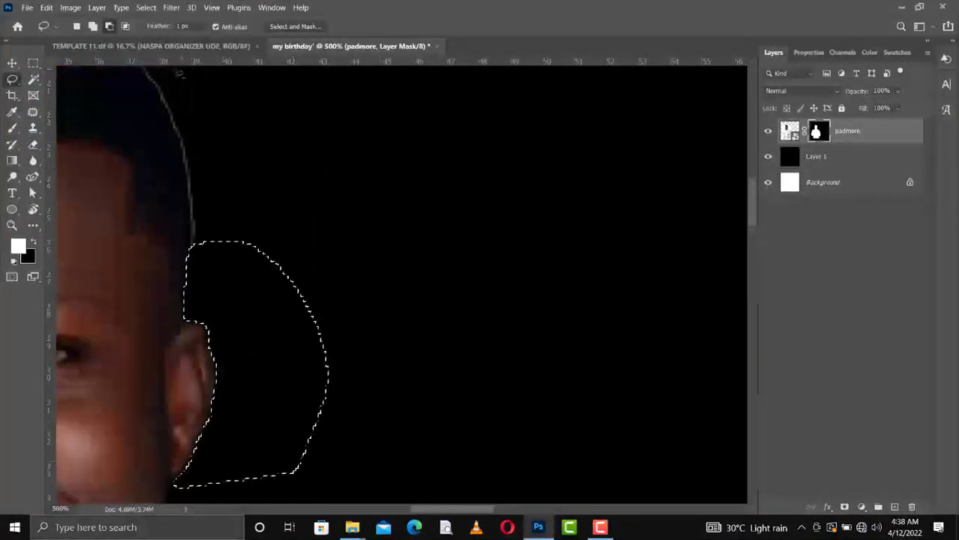
pyautogui.click(78, 27)
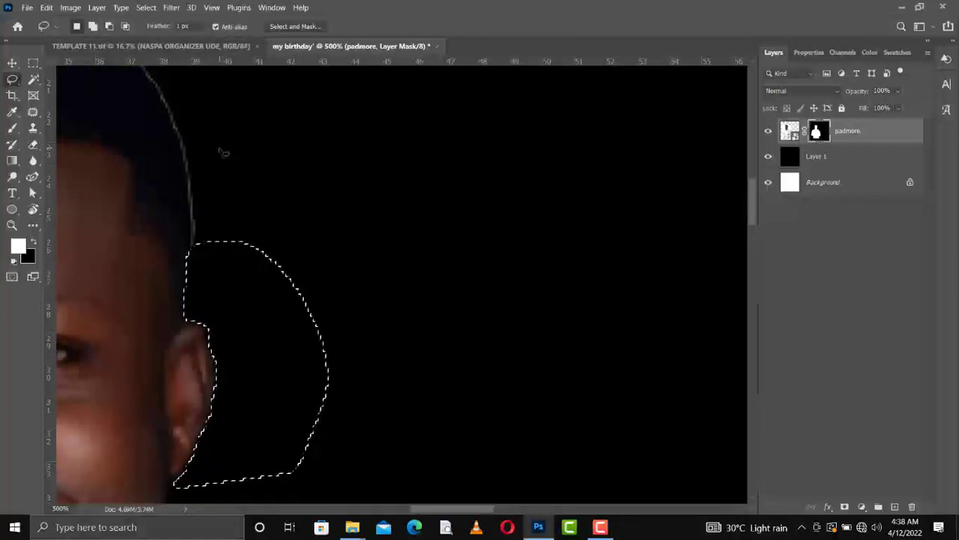
pyautogui.click(222, 152)
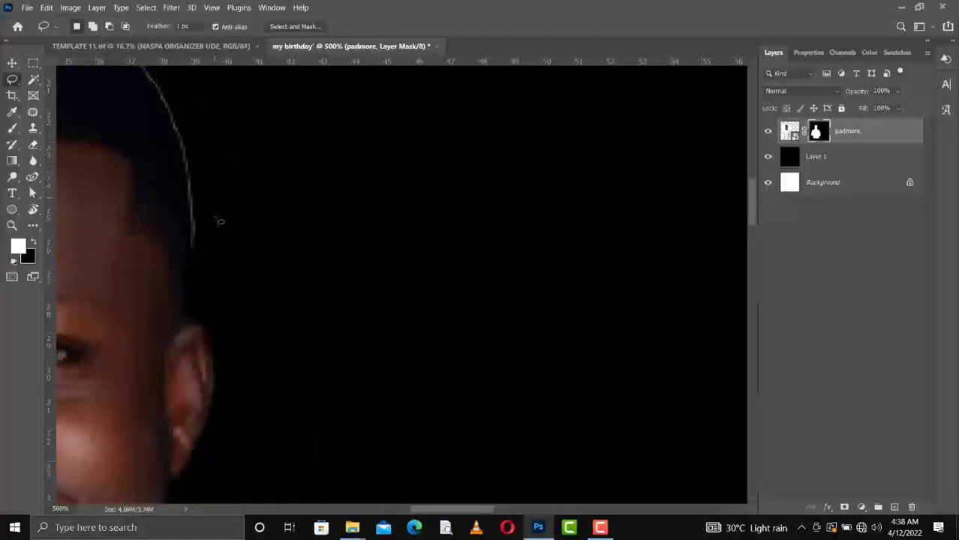
pyautogui.moveTo(180, 73); pyautogui.dragTo(205, 256)
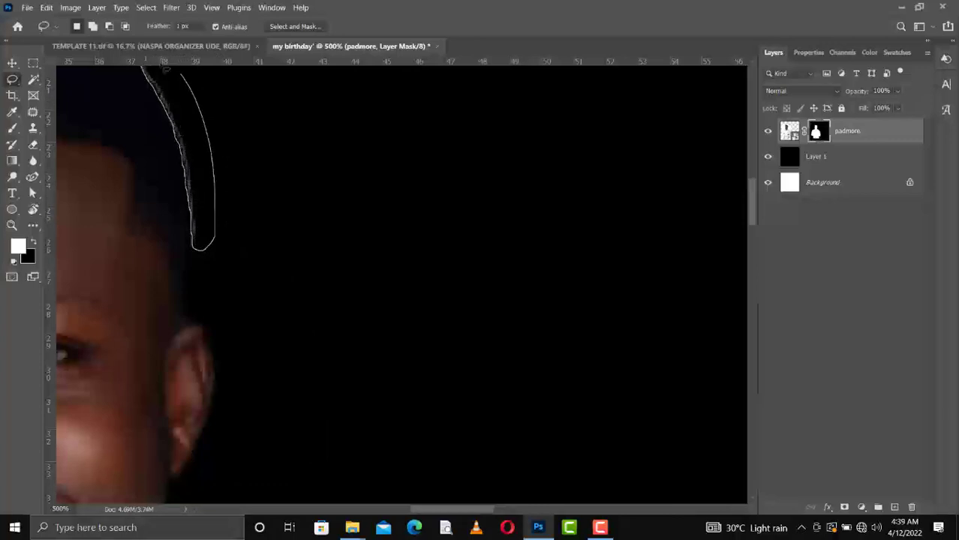
pyautogui.moveTo(165, 70); pyautogui.dragTo(166, 69)
# Erase the light fringe along the head's edge, then fit the whole flyer in the window.
pyautogui.scroll(2, 247, 182)
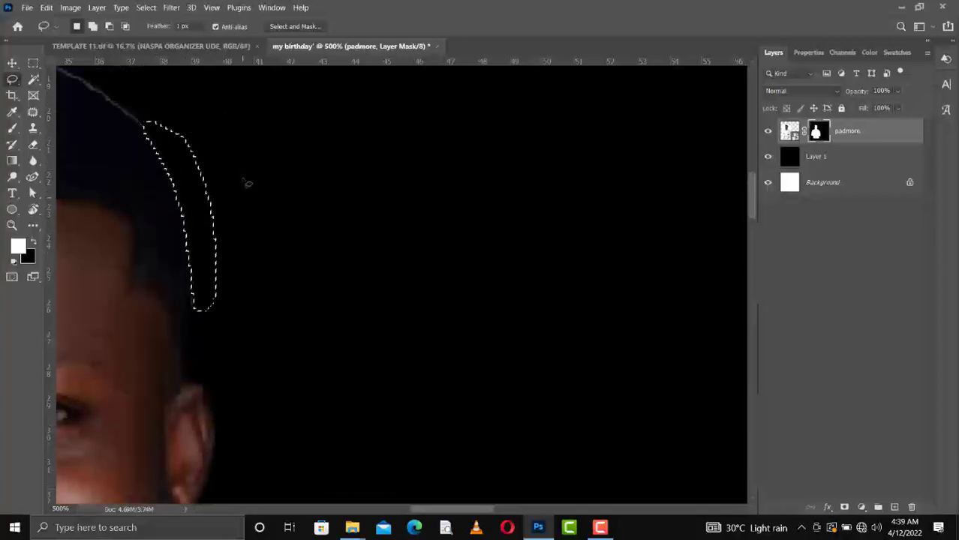
pyautogui.moveTo(246, 182); pyautogui.dragTo(494, 248)
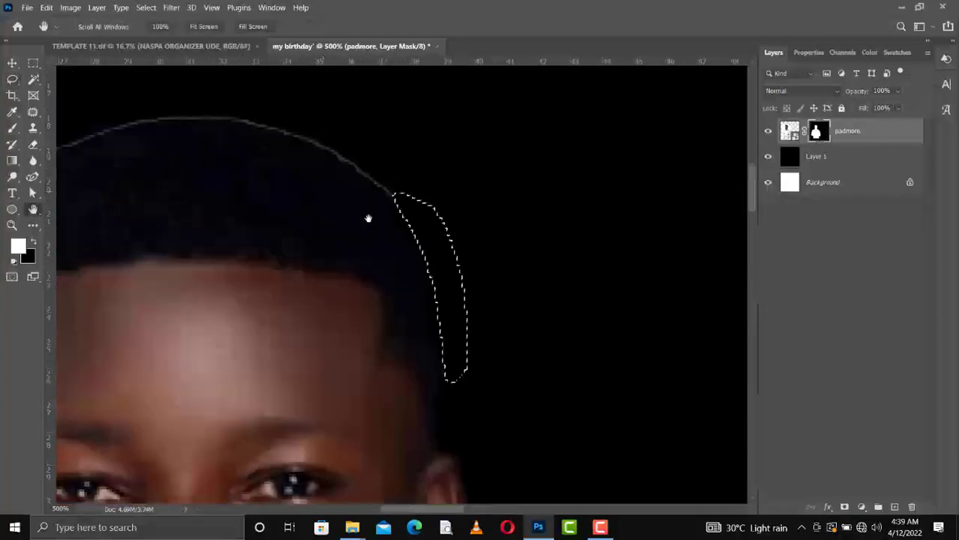
pyautogui.moveTo(368, 218); pyautogui.dragTo(405, 242)
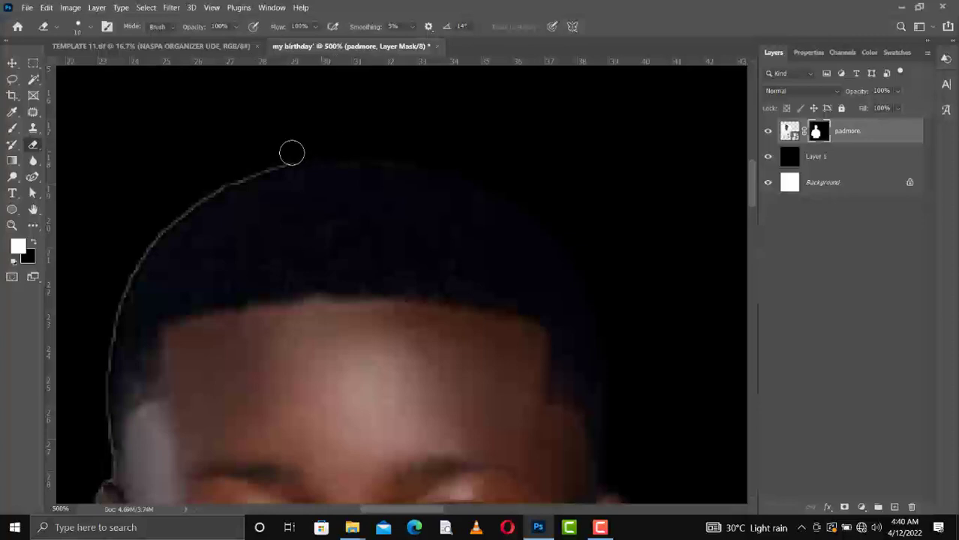
pyautogui.moveTo(291, 153)
pyautogui.mouseDown()
pyautogui.moveTo(191, 196)
pyautogui.moveTo(127, 276)
pyautogui.mouseUp()
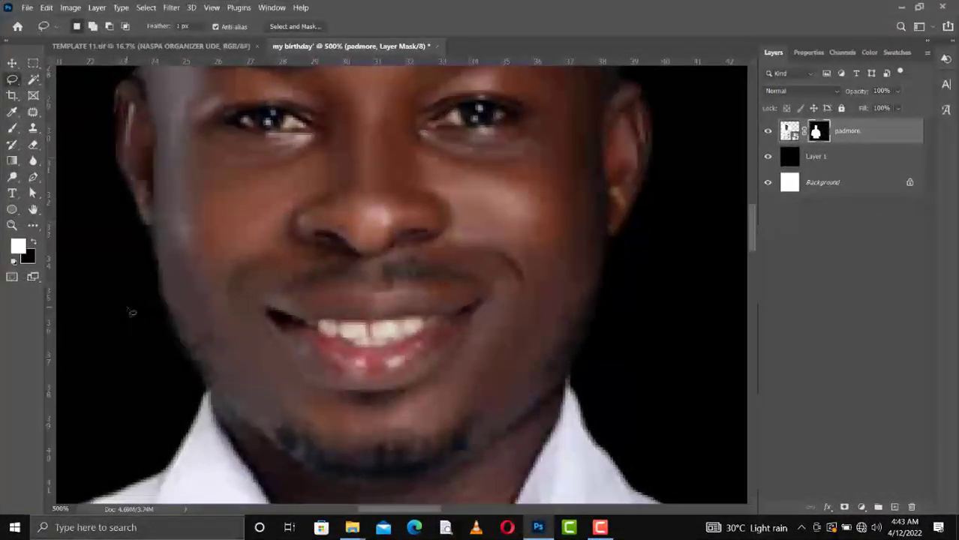
pyautogui.hotkey('ctrl', '0')
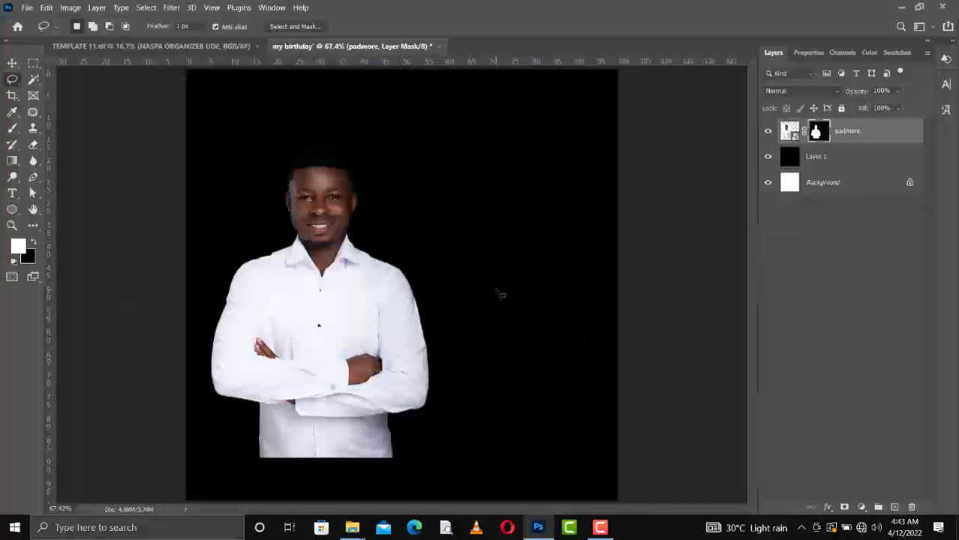
# Move the cut-out man lower on the page and delete the black fill layer.
pyautogui.press('v')
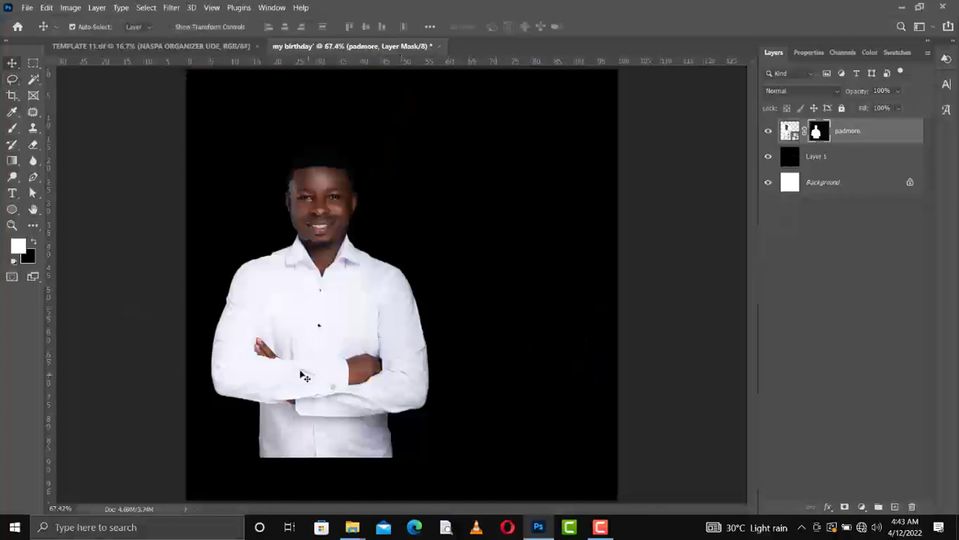
pyautogui.moveTo(304, 375); pyautogui.dragTo(304, 414)
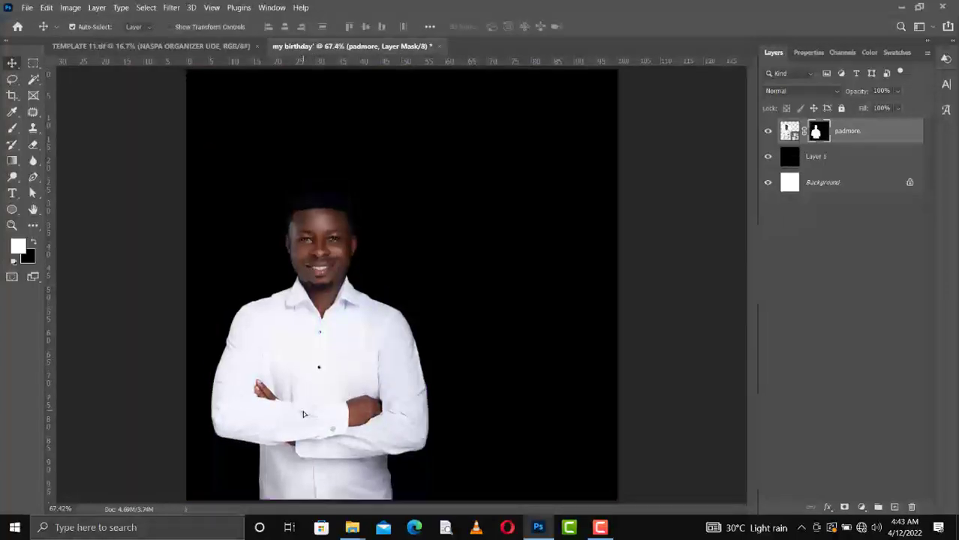
pyautogui.click(825, 156)
pyautogui.press('Delete')
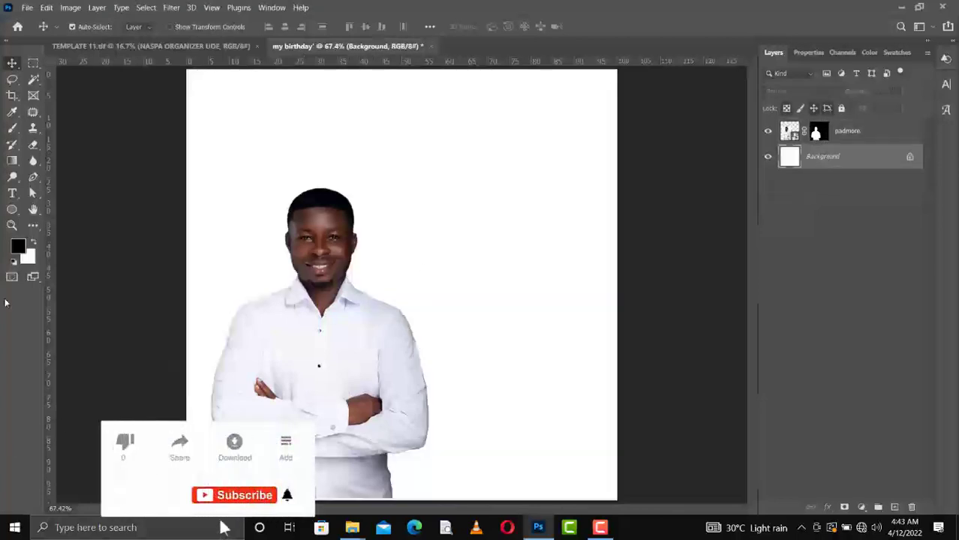
# Select the Ellipse Tool from the shape tools.
pyautogui.click(12, 211)
pyautogui.rightClick(15, 211)
pyautogui.click(65, 234)
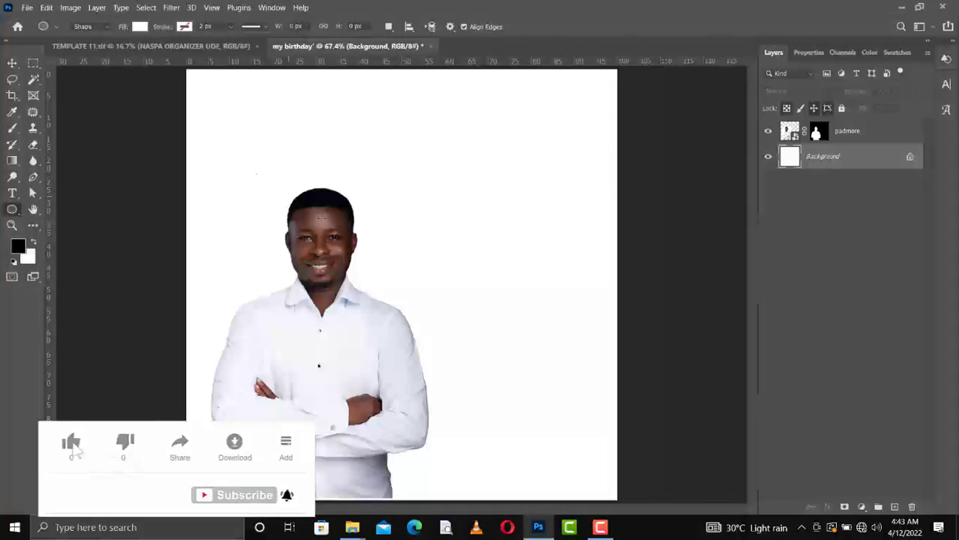
# Draw a navy-filled circle behind the man's head and lock the portrait layer padmore.
pyautogui.moveTo(257, 174); pyautogui.dragTo(350, 266)
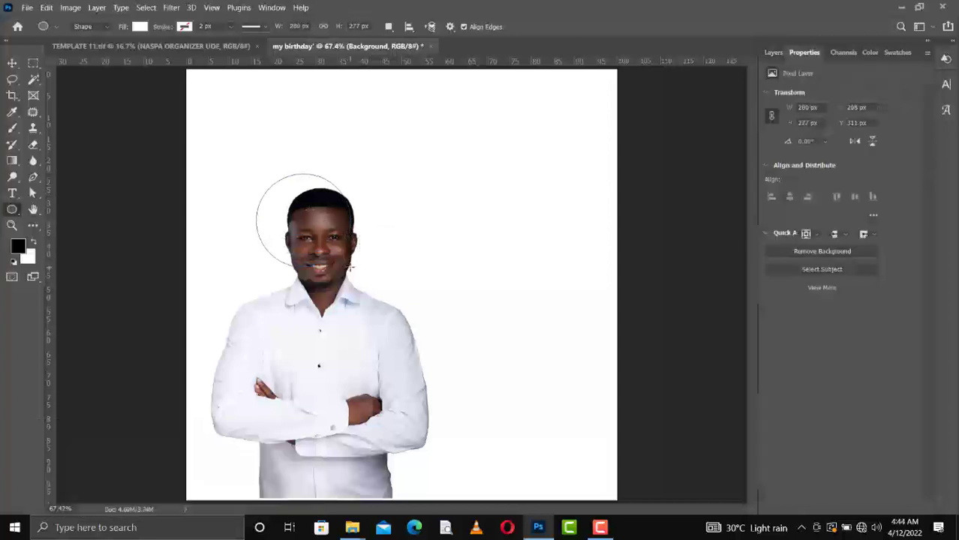
pyautogui.click(140, 27)
pyautogui.click(84, 92)
pyautogui.press('v')
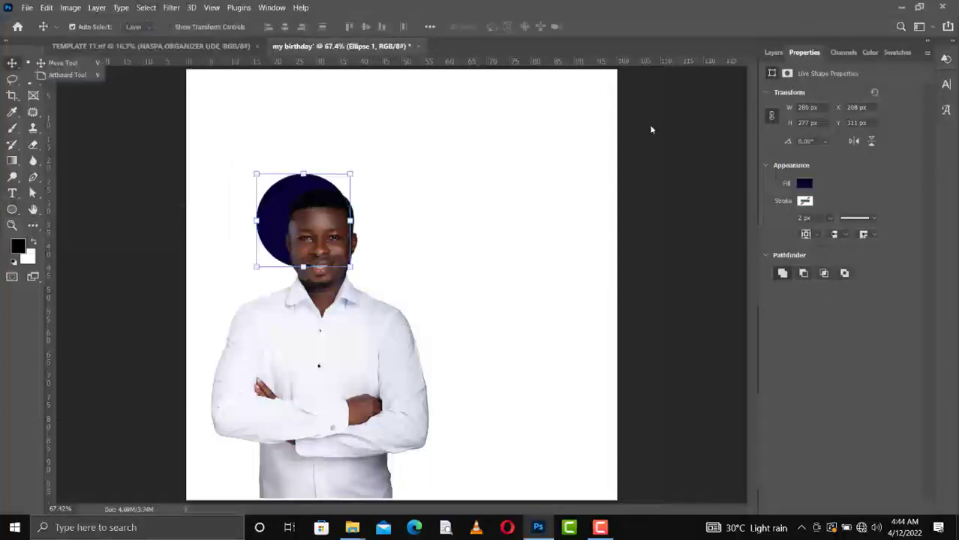
pyautogui.click(774, 52)
pyautogui.moveTo(278, 203); pyautogui.dragTo(300, 201)
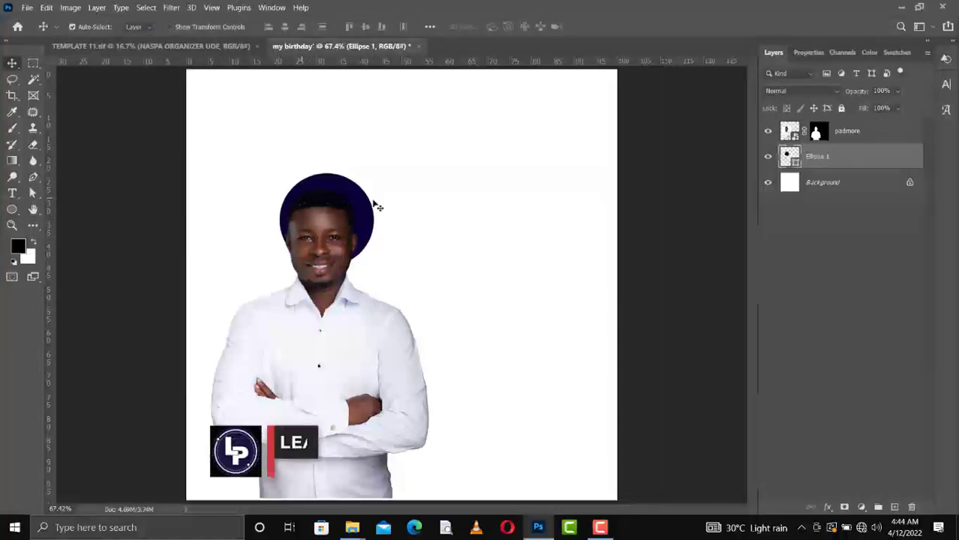
pyautogui.click(856, 133)
pyautogui.click(841, 109)
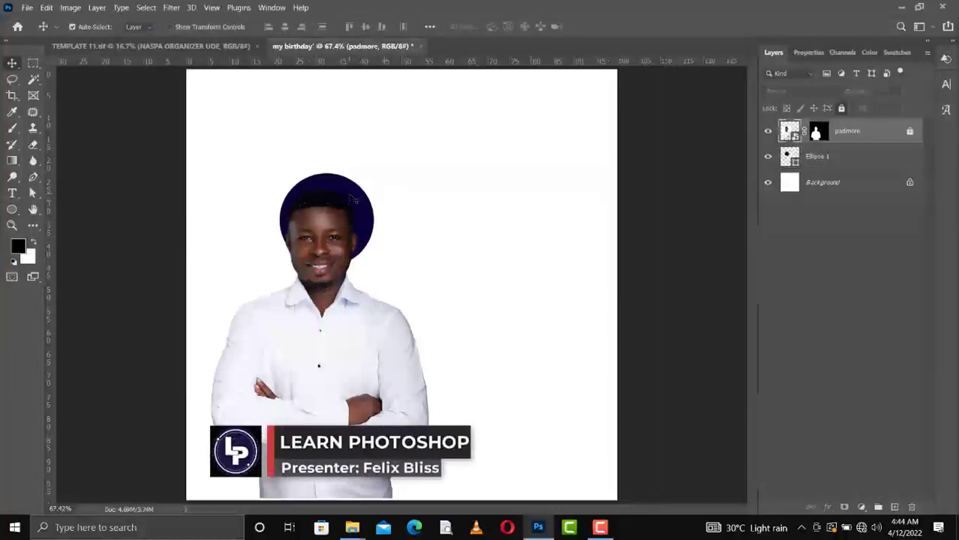
pyautogui.moveTo(330, 226); pyautogui.dragTo(328, 239)
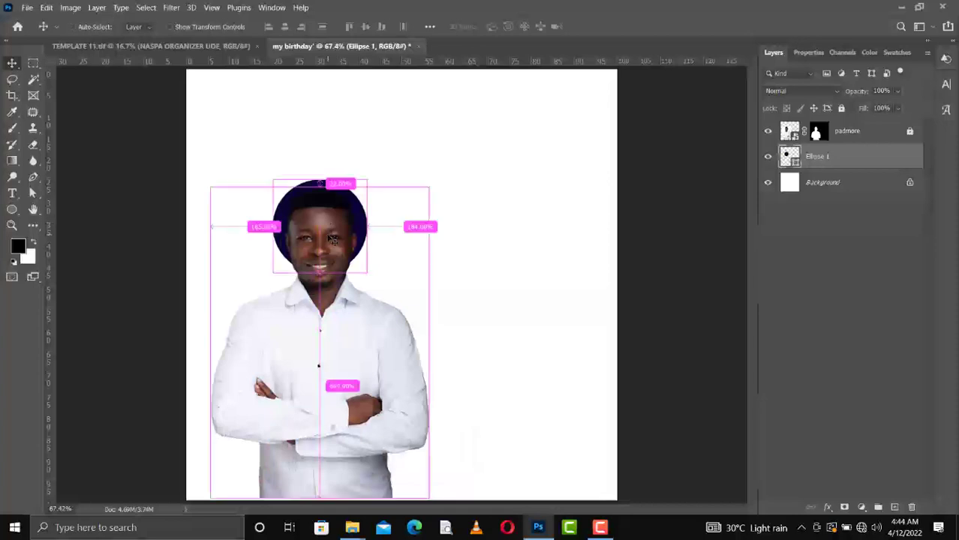
# Scale the navy circle to about 117%, nudge it up, and nudge the portrait down.
pyautogui.hotkey('ctrl', 't')
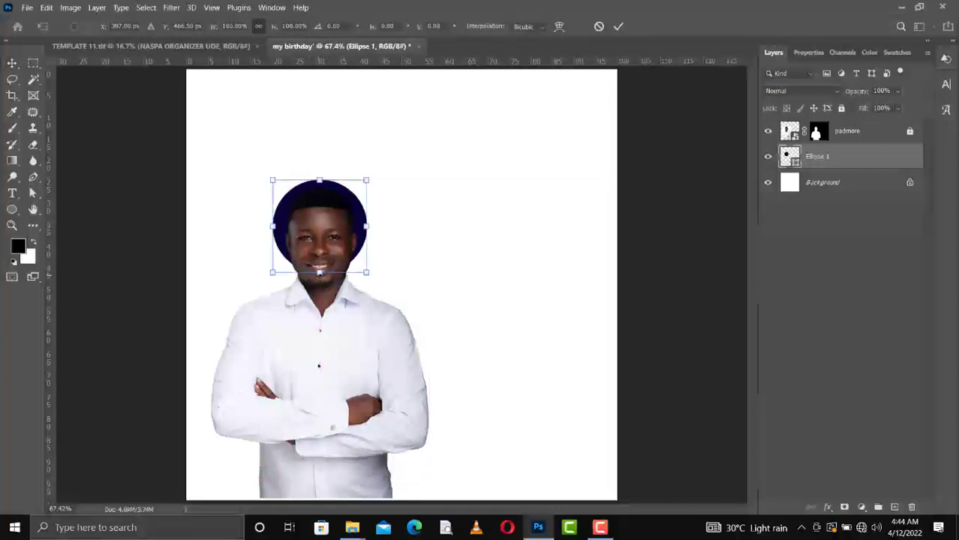
pyautogui.moveTo(319, 273); pyautogui.dragTo(321, 284)
pyautogui.moveTo(321, 180); pyautogui.dragTo(320, 176)
pyautogui.press('Return')
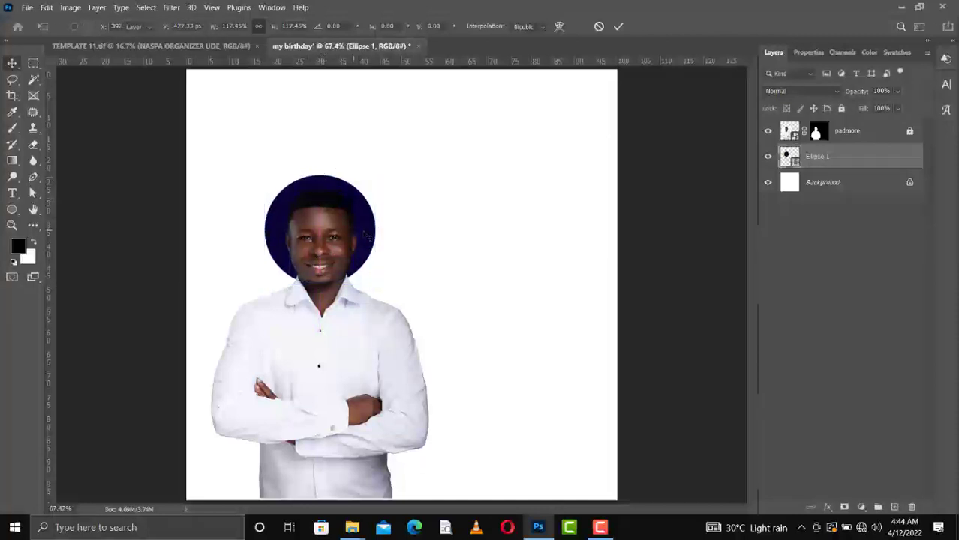
pyautogui.press('Up')
pyautogui.press('Up')
pyautogui.press('Up')
pyautogui.press('Up')
pyautogui.press('Up')
pyautogui.press('Up')
pyautogui.press('Up')
pyautogui.press('Up')
pyautogui.press('Up')
pyautogui.press('Up')
pyautogui.press('Up')
pyautogui.press('Up')
pyautogui.press('Up')
pyautogui.press('Up')
pyautogui.press('Up')
pyautogui.press('Up')
pyautogui.press('Up')
pyautogui.press('Up')
pyautogui.press('Up')
pyautogui.press('Up')
pyautogui.press('Up')
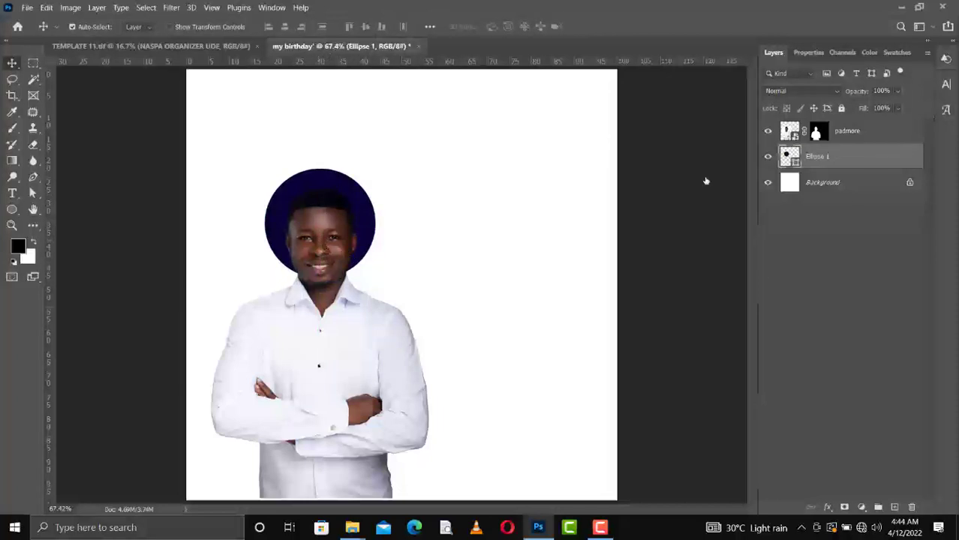
pyautogui.click(355, 376)
pyautogui.press('Down')
pyautogui.press('Down')
pyautogui.press('Down')
pyautogui.press('Down')
pyautogui.press('Down')
pyautogui.press('Down')
pyautogui.press('Down')
pyautogui.press('Down')
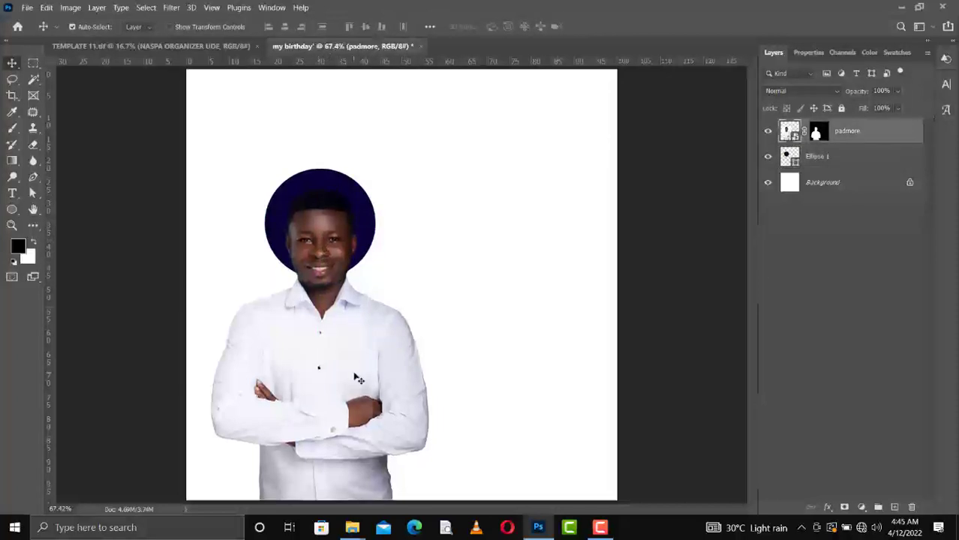
# Duplicate Ellipse 1 and scale the copy to about 154% around the man's head.
pyautogui.click(370, 215)
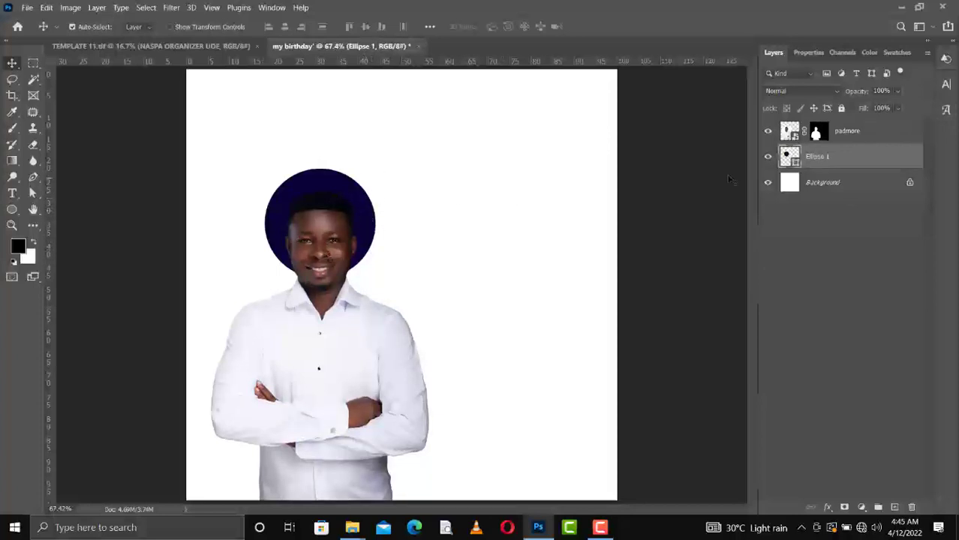
pyautogui.moveTo(831, 171); pyautogui.dragTo(894, 507)
pyautogui.hotkey('ctrl', 't')
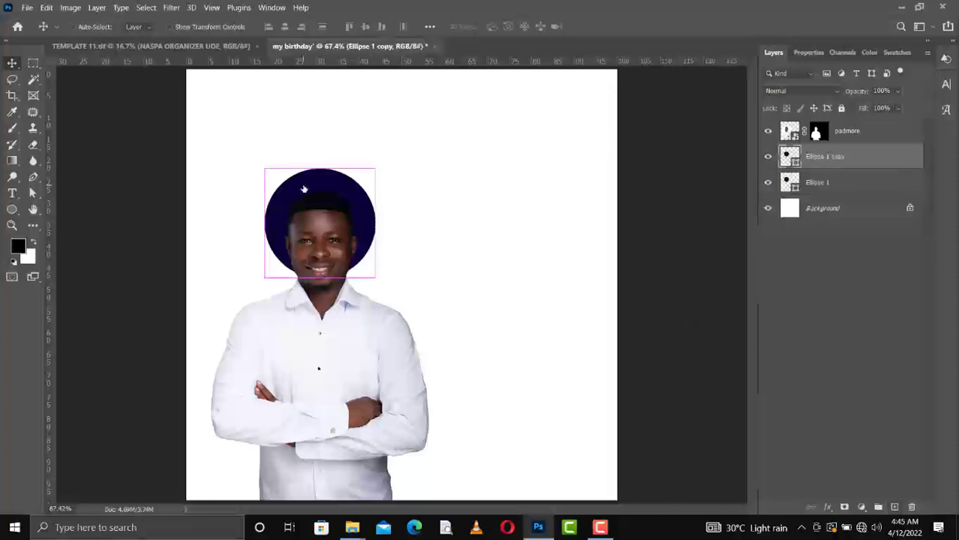
pyautogui.moveTo(321, 153); pyautogui.dragTo(322, 118)
pyautogui.moveTo(363, 233); pyautogui.dragTo(363, 240)
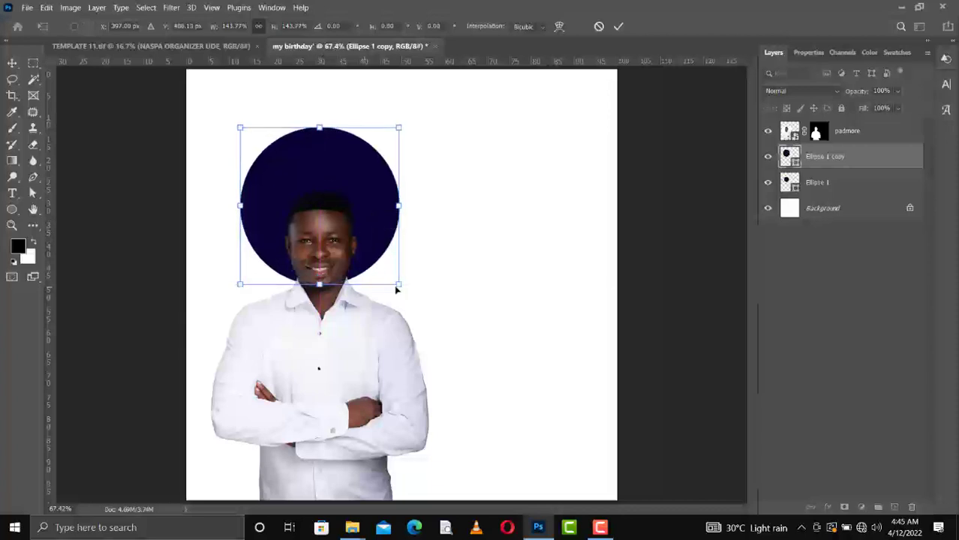
pyautogui.moveTo(398, 284); pyautogui.dragTo(410, 295)
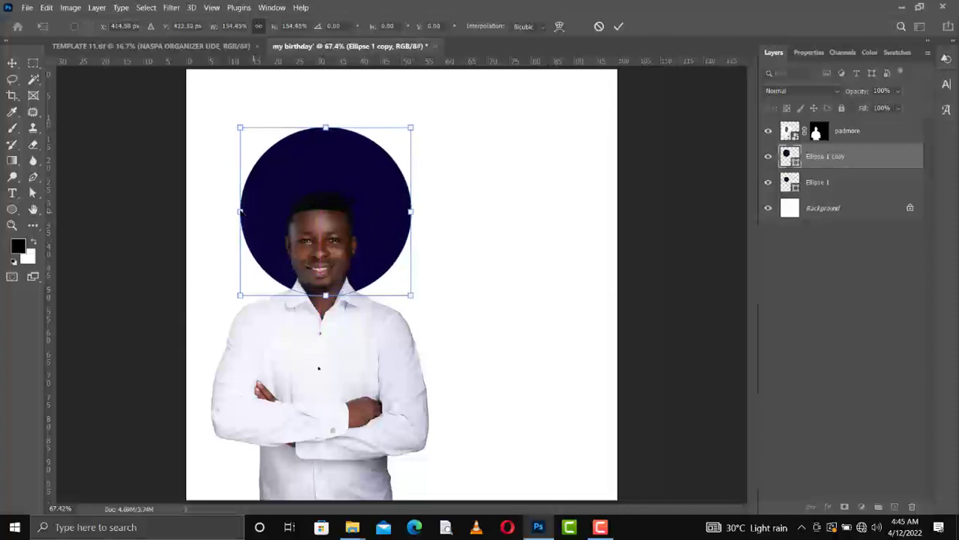
# Make the enlarged copy an unfilled ring with an 11 px navy stroke.
pyautogui.press('Return')
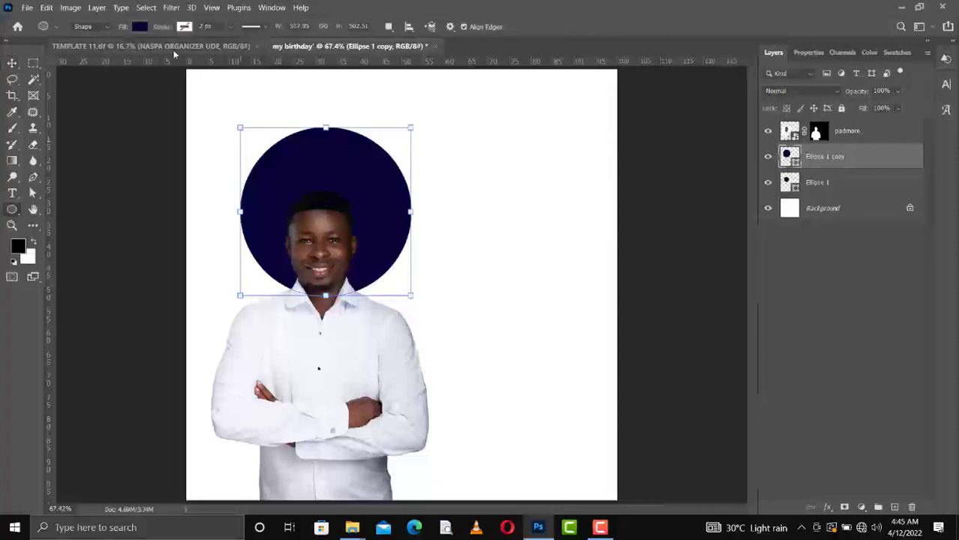
pyautogui.click(183, 27)
pyautogui.click(105, 92)
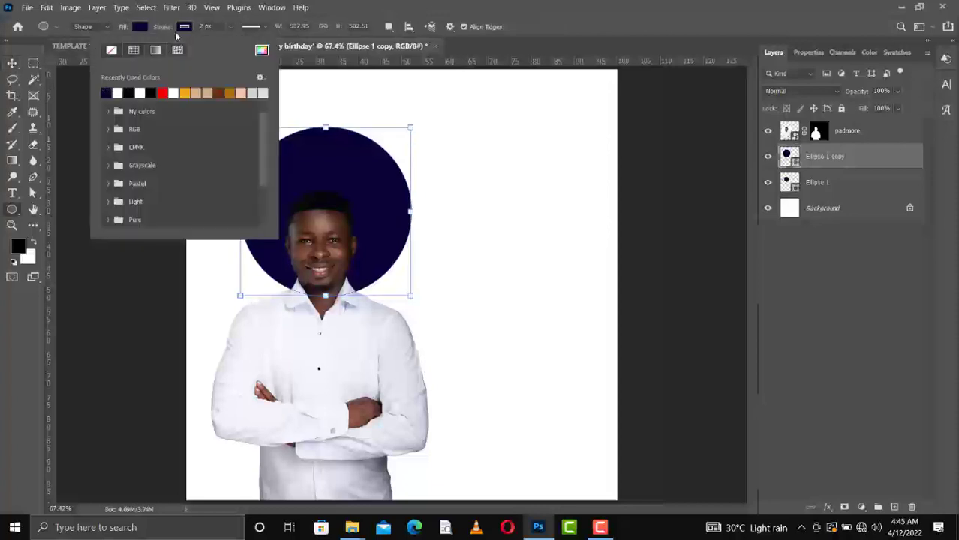
pyautogui.click(182, 29)
pyautogui.scroll(6, 181, 32)
pyautogui.scroll(3, 179, 33)
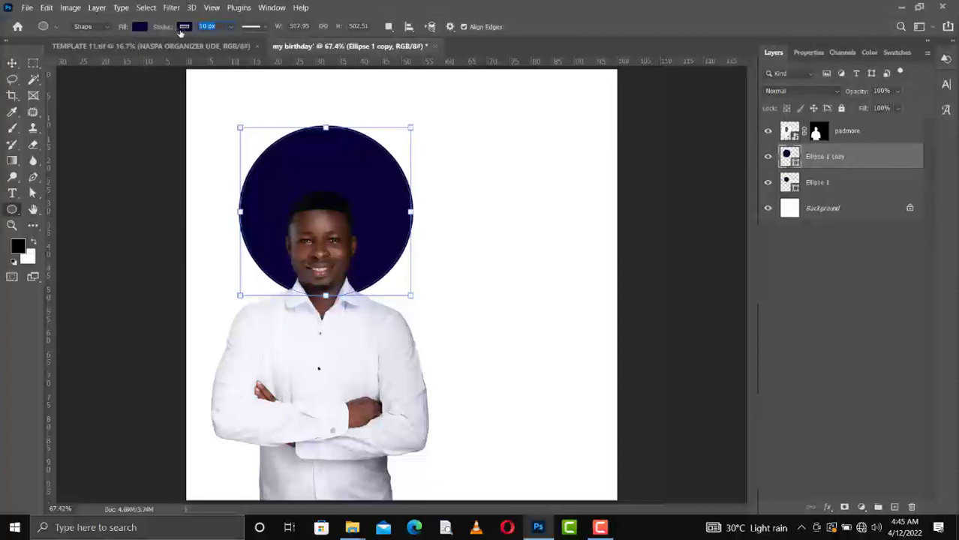
pyautogui.click(143, 29)
pyautogui.click(67, 50)
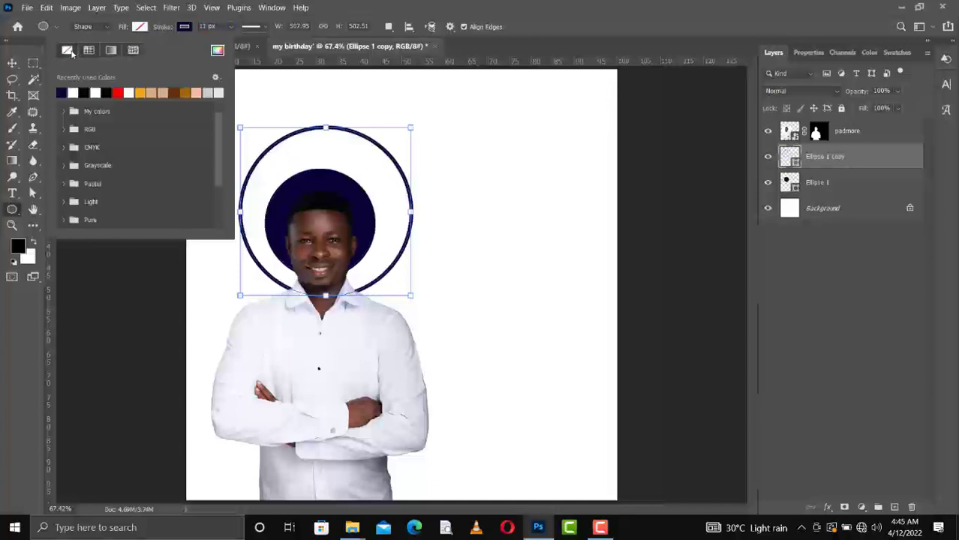
# Centre the outer ring and move the solid navy circle up slightly.
pyautogui.click(11, 61)
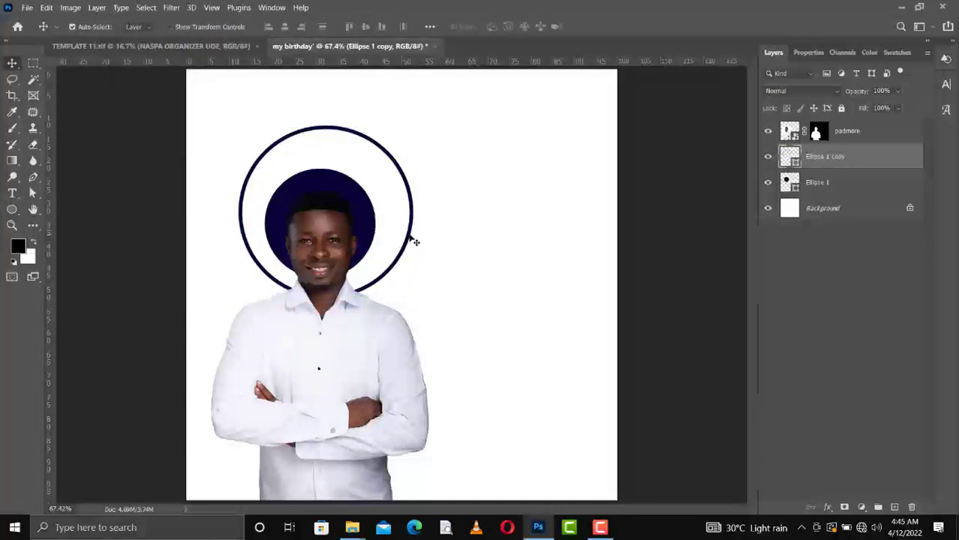
pyautogui.moveTo(412, 244); pyautogui.dragTo(408, 239)
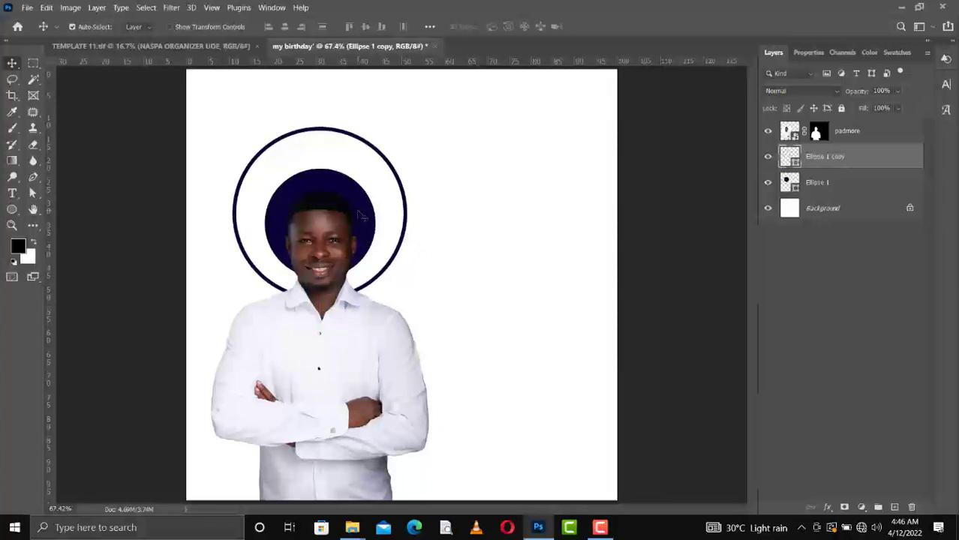
pyautogui.moveTo(360, 216); pyautogui.dragTo(358, 205)
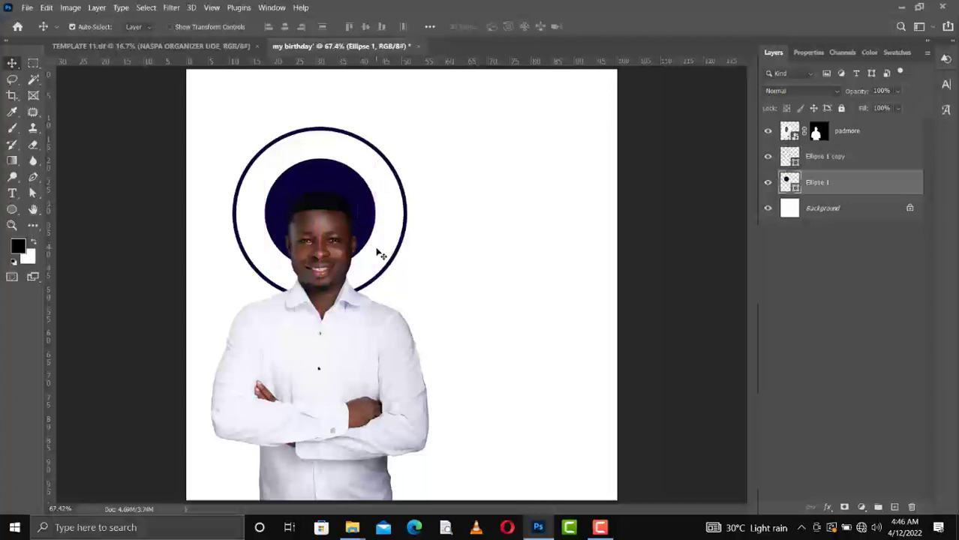
# Duplicate the outer ring and scale the copy to about 72%, centred around the head.
pyautogui.click(407, 192)
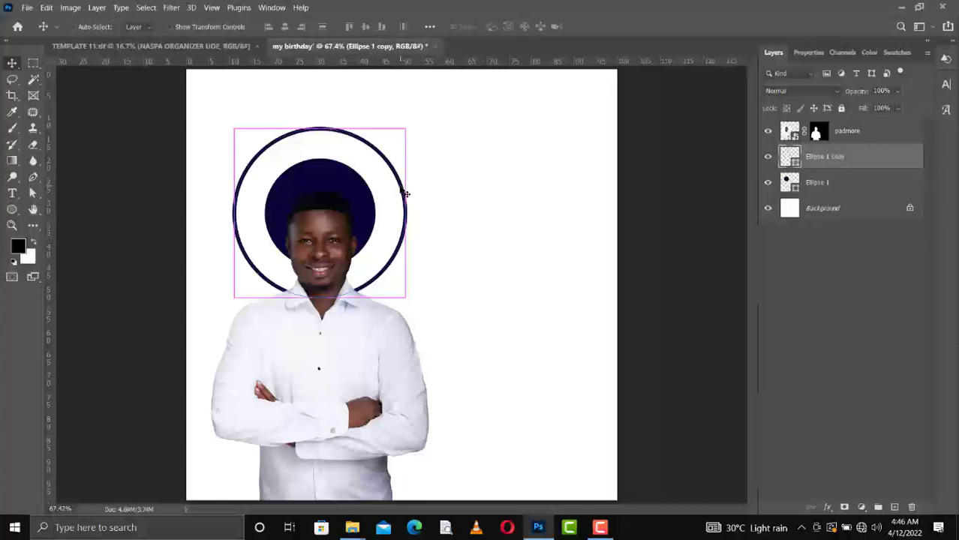
pyautogui.hotkey('ctrl', 'j')
pyautogui.hotkey('ctrl', 't')
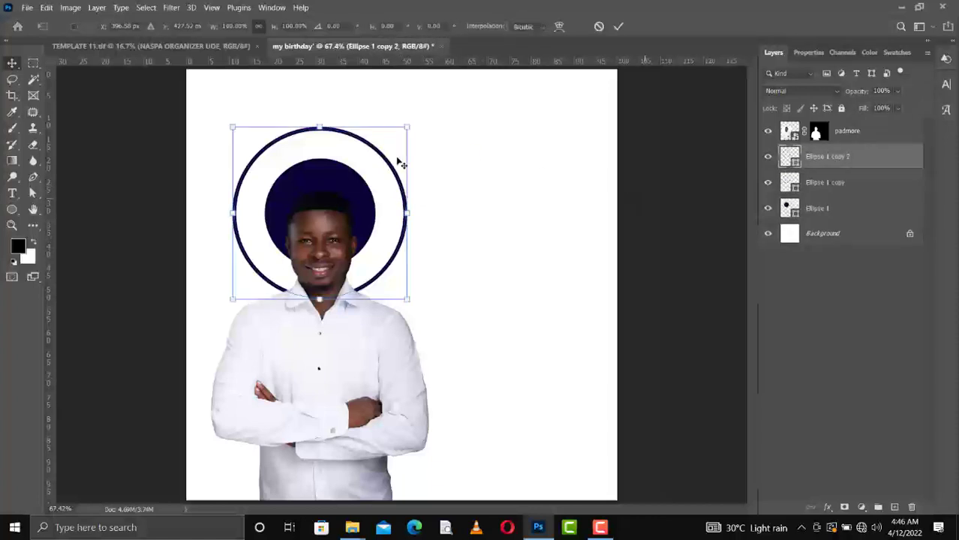
pyautogui.moveTo(234, 128); pyautogui.dragTo(265, 159)
pyautogui.moveTo(387, 252); pyautogui.dragTo(370, 237)
pyautogui.moveTo(389, 286); pyautogui.dragTo(374, 268)
pyautogui.moveTo(314, 183); pyautogui.dragTo(317, 187)
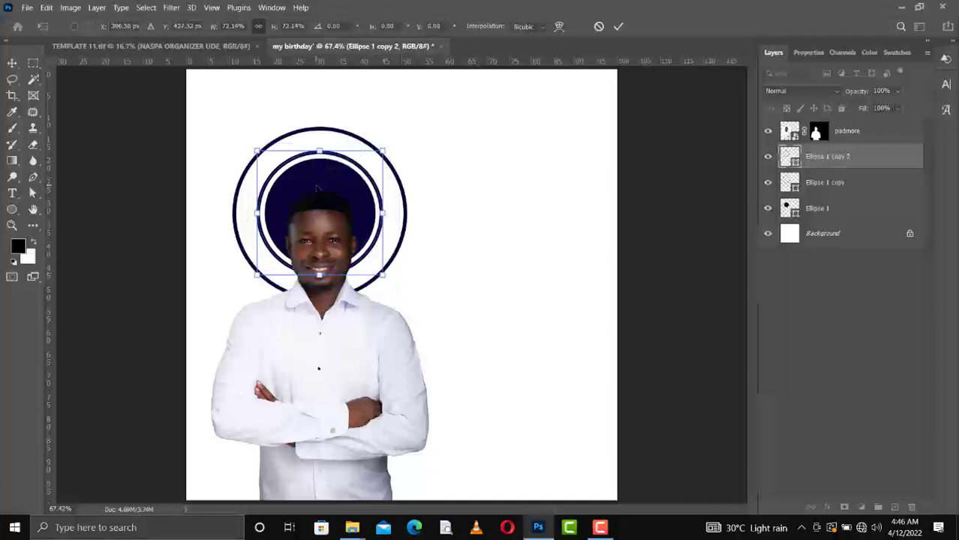
pyautogui.press('Return')
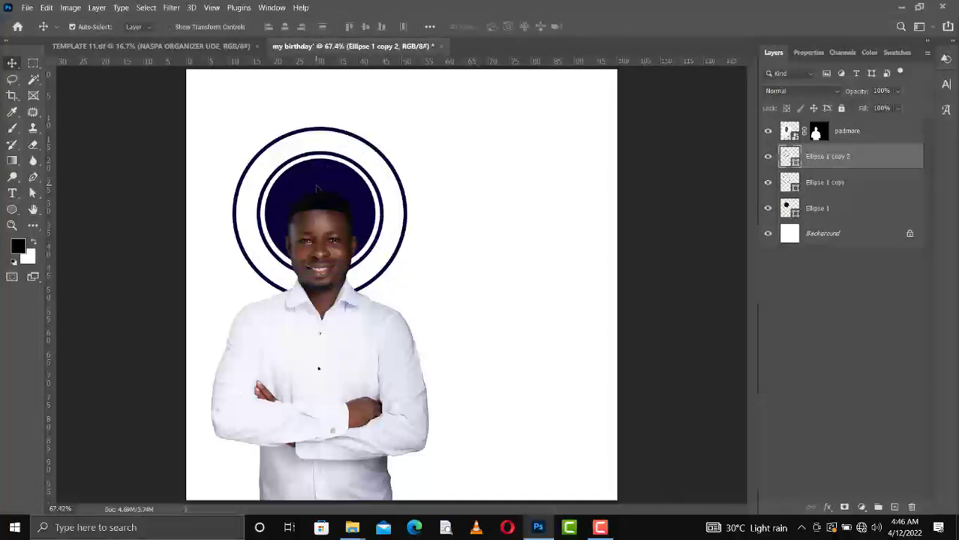
# Make the inner ring's outline dotted at 7 px.
pyautogui.press('u')
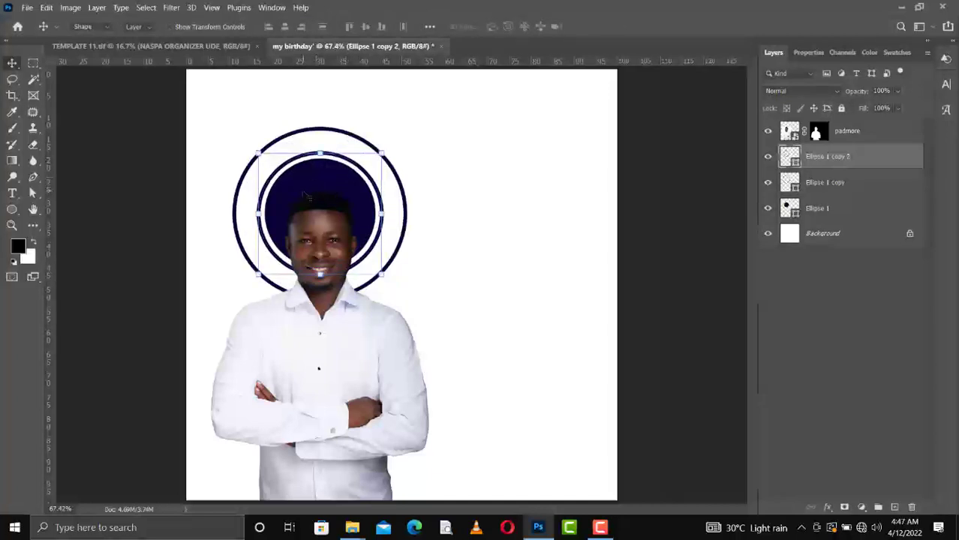
pyautogui.click(263, 32)
pyautogui.click(263, 106)
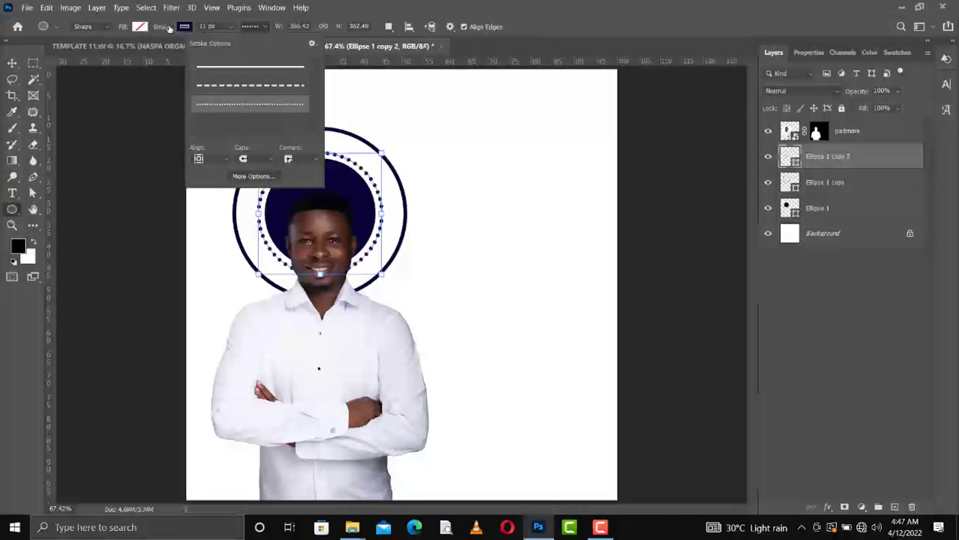
pyautogui.moveTo(170, 29); pyautogui.dragTo(166, 28)
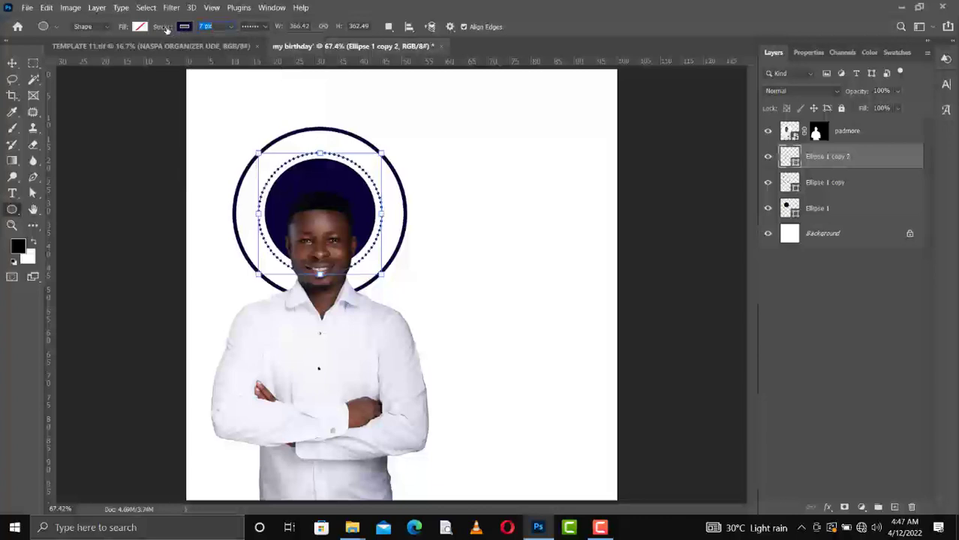
pyautogui.click(12, 63)
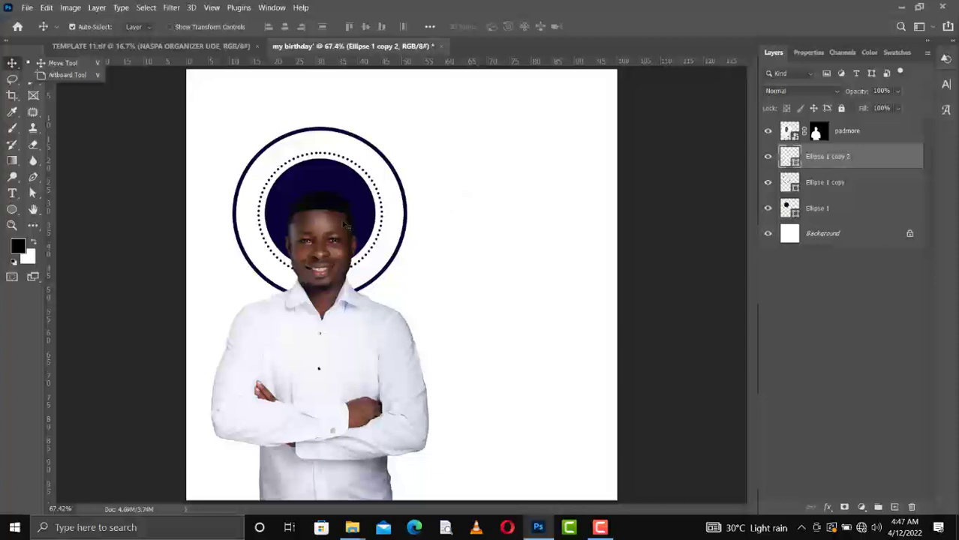
# Alt-drag a copy of the outer ring to the lower right, nudging it up and right.
pyautogui.click(242, 179)
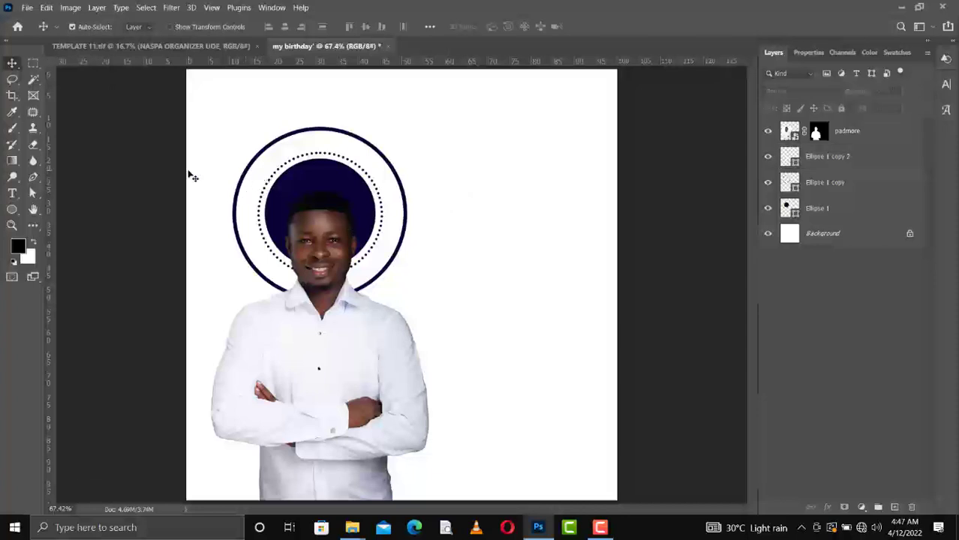
pyautogui.click(872, 132)
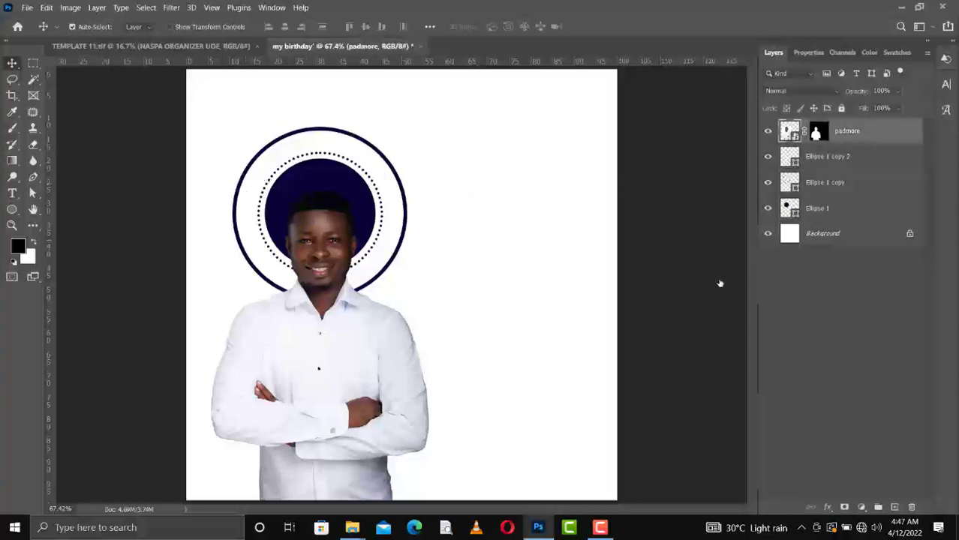
pyautogui.click(398, 255)
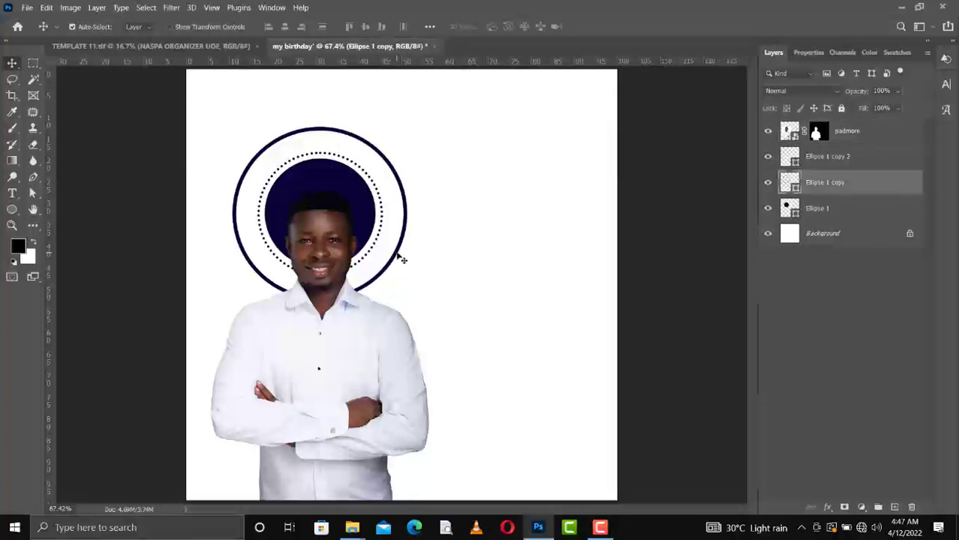
pyautogui.moveTo(398, 255); pyautogui.dragTo(542, 352)
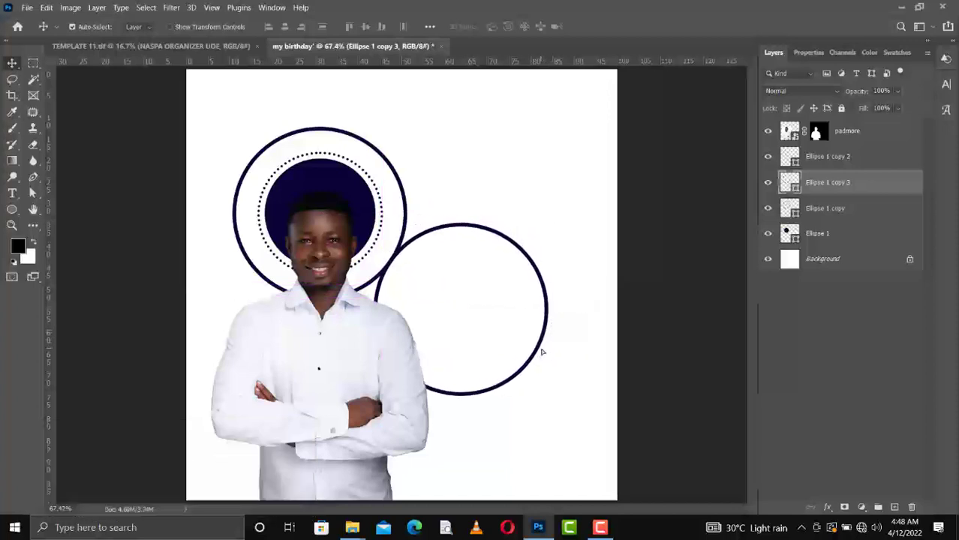
pyautogui.press('Up')
pyautogui.press('Up')
pyautogui.press('Up')
pyautogui.press('Up')
pyautogui.press('Up')
pyautogui.press('Up')
pyautogui.press('Up')
pyautogui.press('Up')
pyautogui.press('Up')
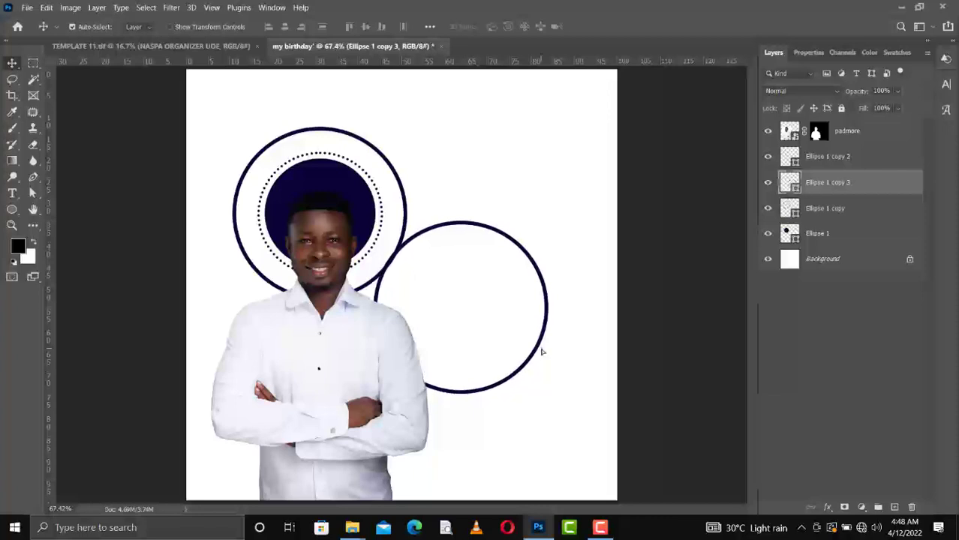
pyautogui.press('Right')
pyautogui.press('Right')
pyautogui.press('Right')
pyautogui.press('Right')
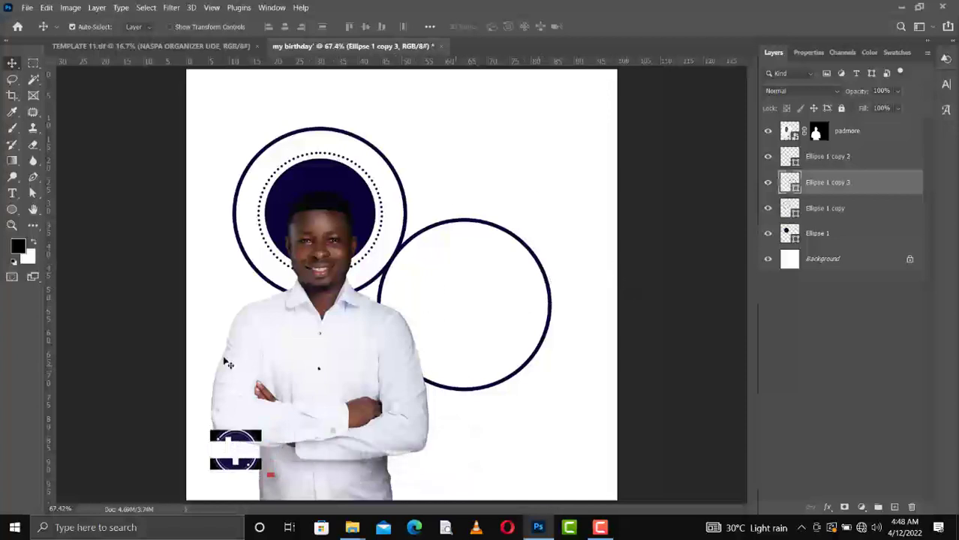
# Draw a rounded-rectangle bar below the right ring with a navy fill and no outline.
pyautogui.click(11, 210)
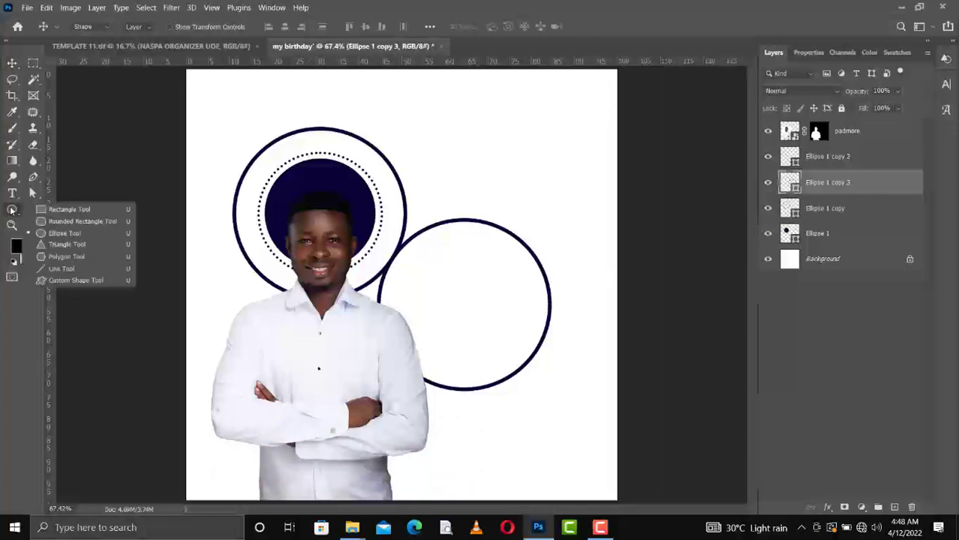
pyautogui.click(64, 232)
pyautogui.moveTo(463, 431); pyautogui.dragTo(579, 453)
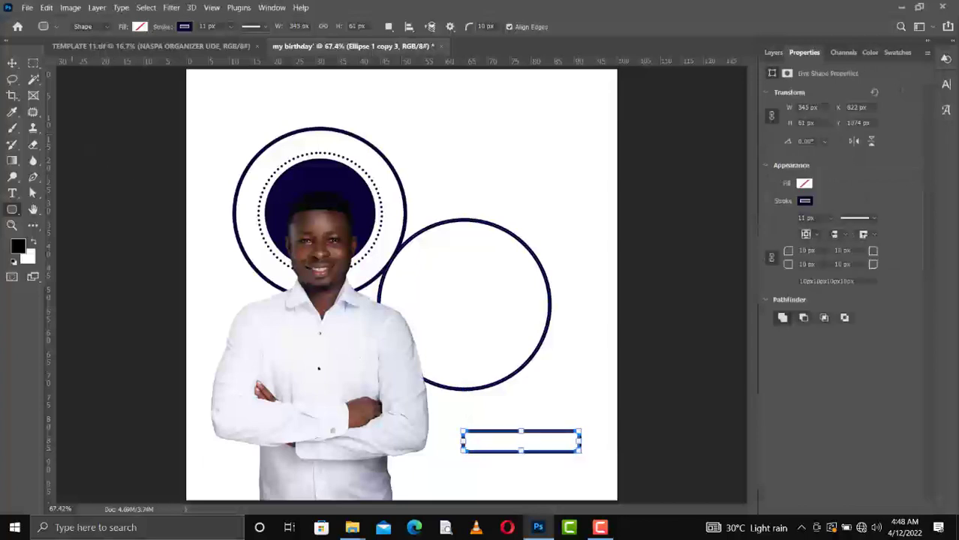
pyautogui.click(146, 28)
pyautogui.click(65, 90)
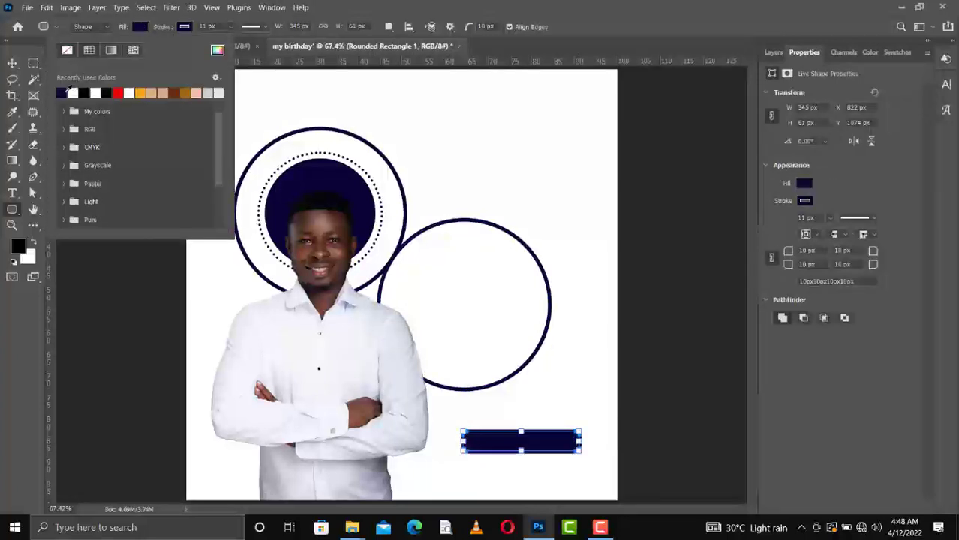
pyautogui.click(184, 29)
pyautogui.click(111, 50)
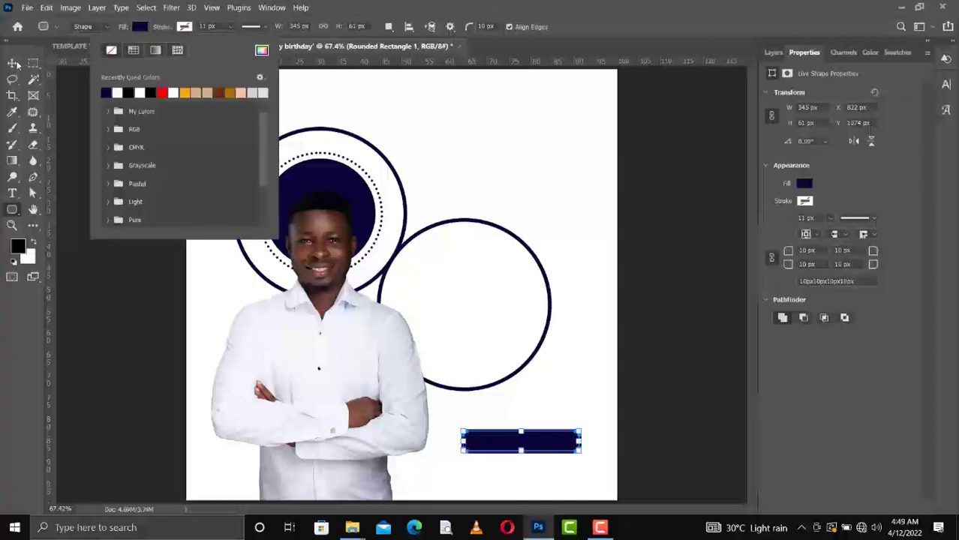
# Move the navy bar down near the bottom of the page.
pyautogui.click(13, 63)
pyautogui.click(773, 52)
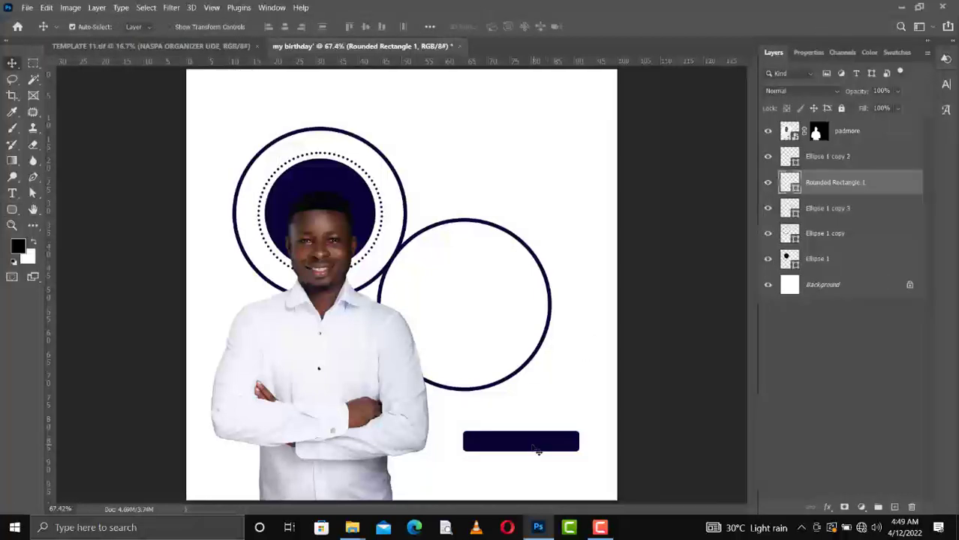
pyautogui.moveTo(527, 456); pyautogui.dragTo(508, 475)
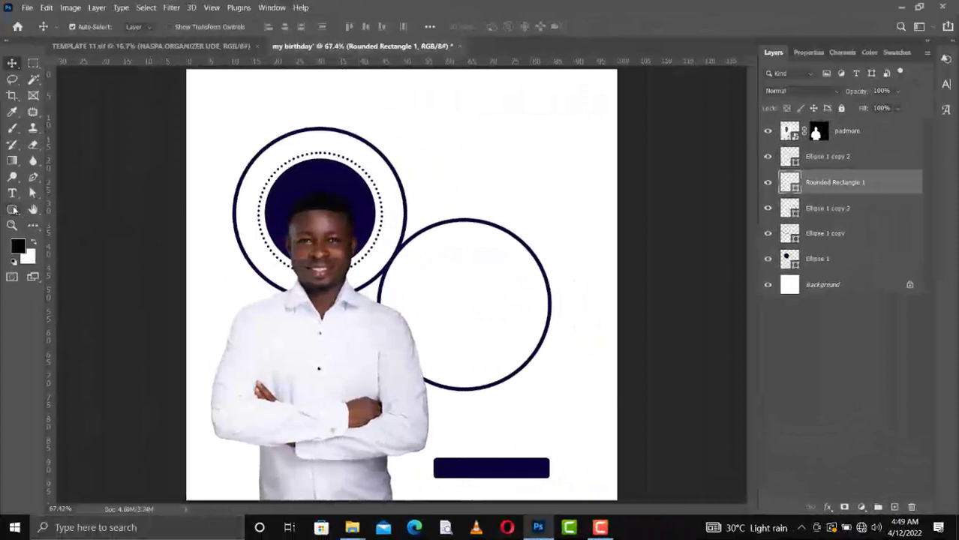
pyautogui.click(13, 211)
pyautogui.click(65, 234)
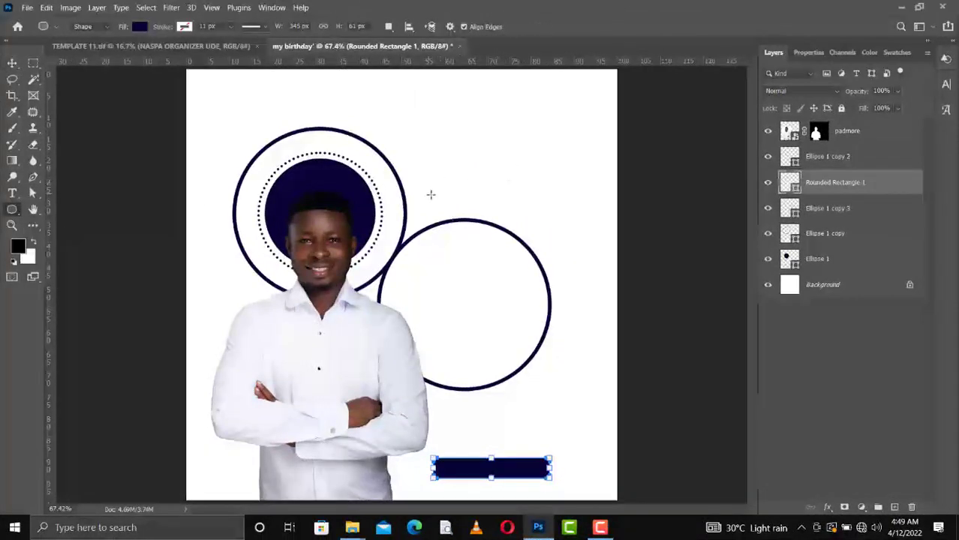
# Draw a small navy dot above the right ring, then copy it to the ring's right and below it.
pyautogui.moveTo(431, 195); pyautogui.dragTo(444, 210)
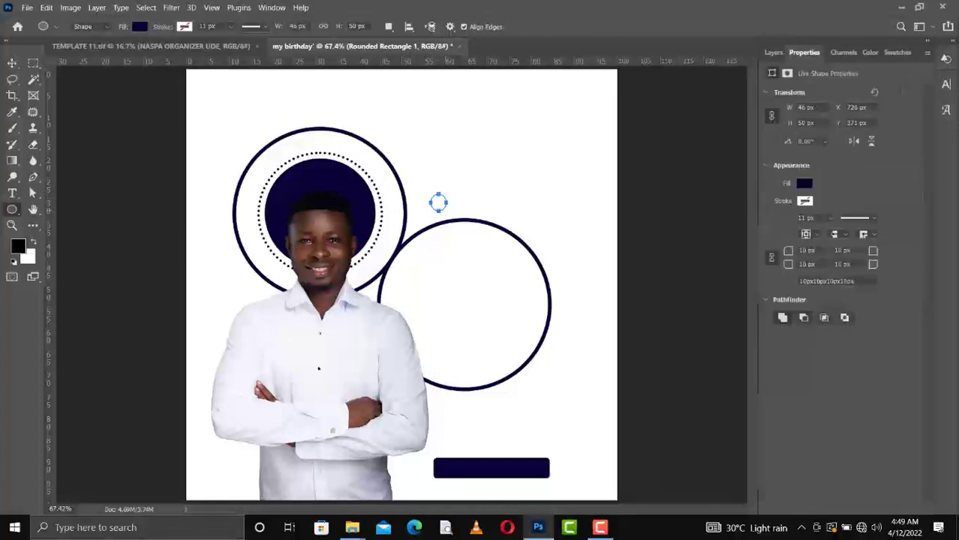
pyautogui.press('v')
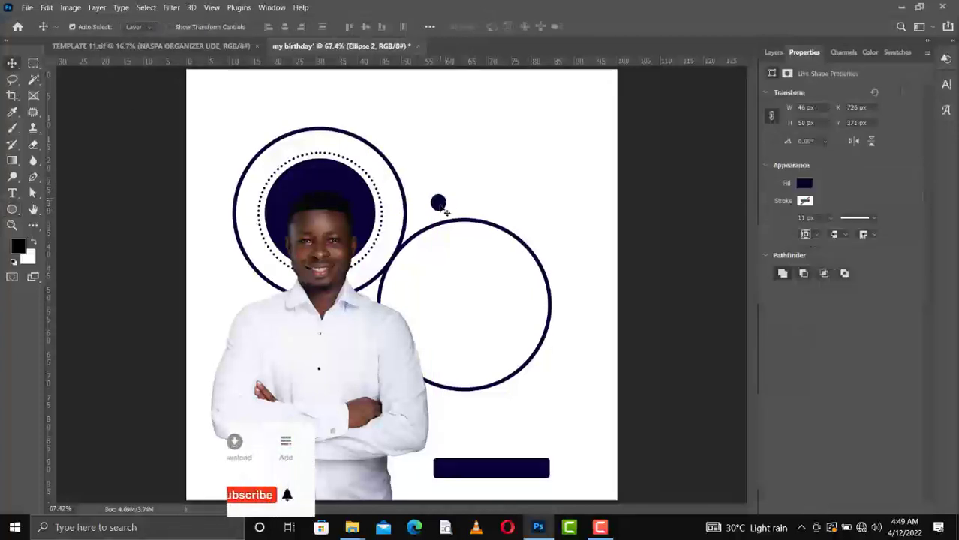
pyautogui.moveTo(446, 212); pyautogui.dragTo(570, 279)
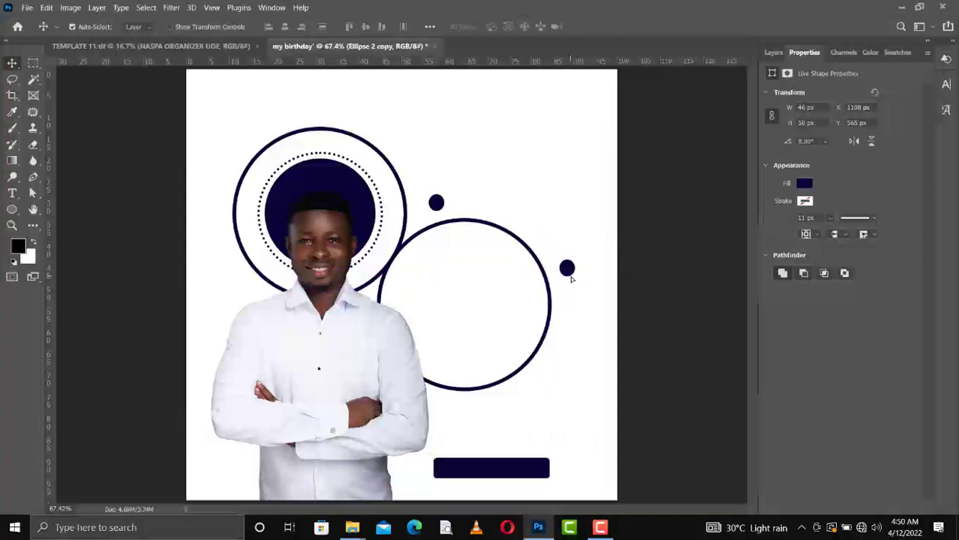
pyautogui.moveTo(569, 275); pyautogui.dragTo(473, 423)
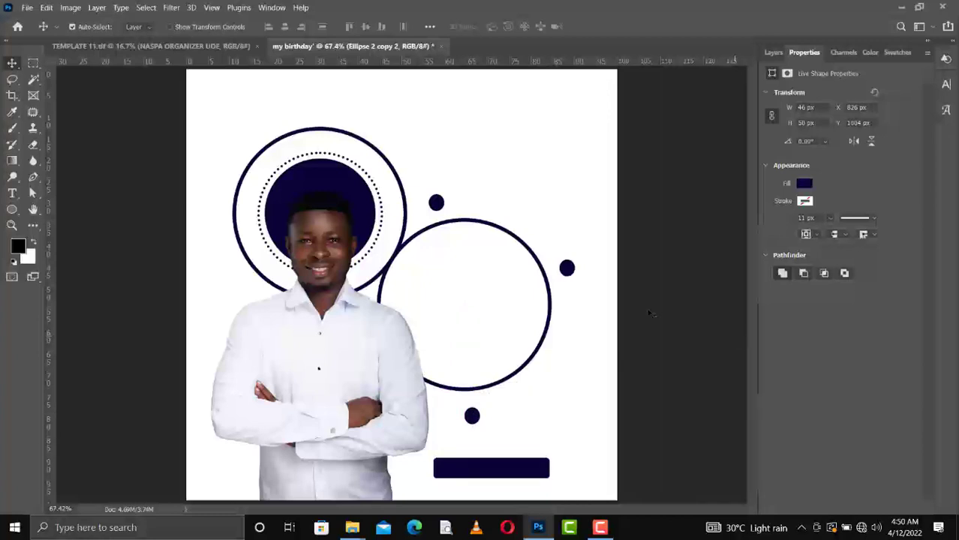
pyautogui.click(555, 315)
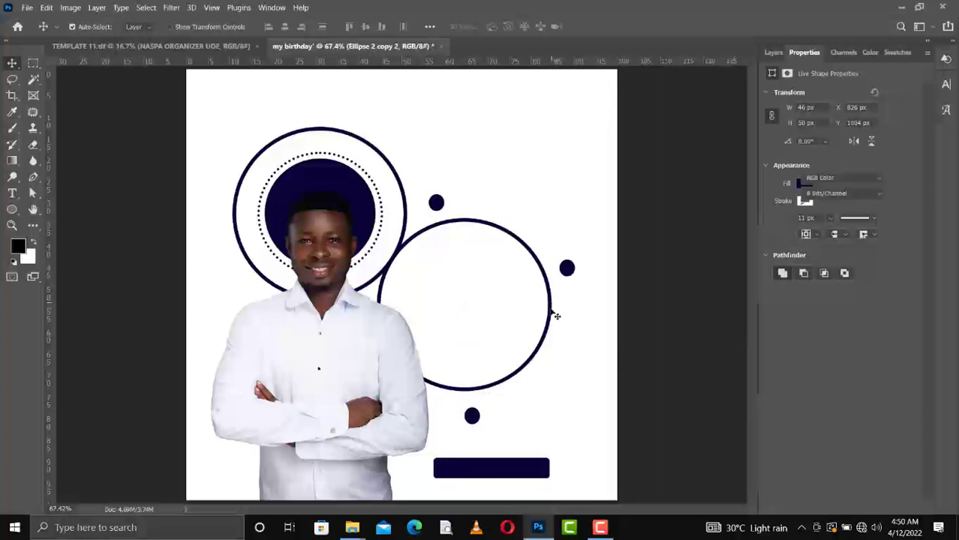
pyautogui.click(555, 316)
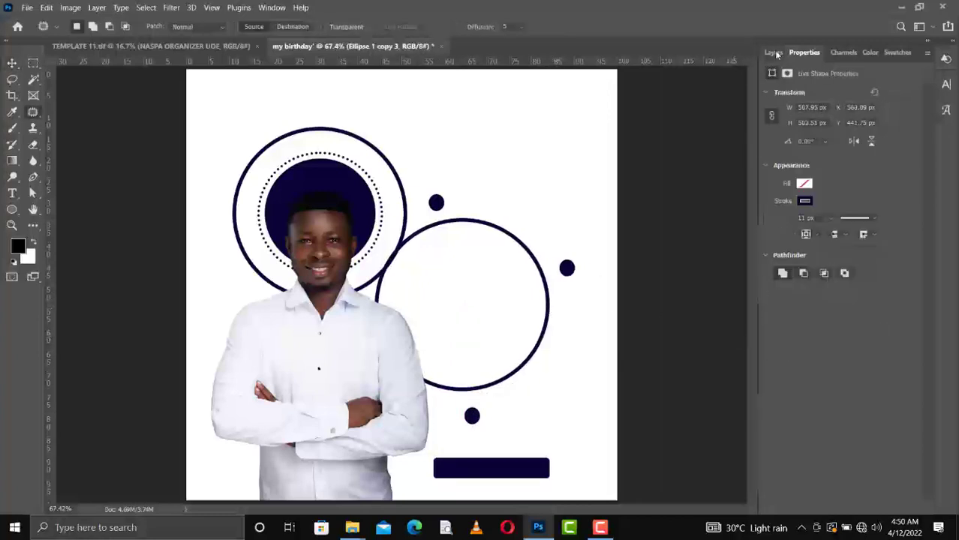
pyautogui.click(773, 52)
pyautogui.press('j')
pyautogui.hotkey('ctrl', 't')
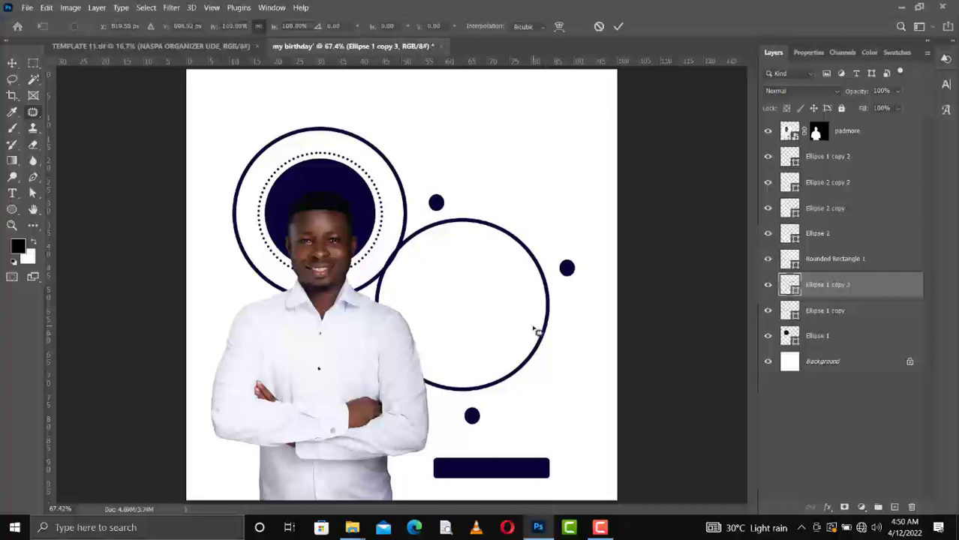
pyautogui.moveTo(547, 305); pyautogui.dragTo(562, 310)
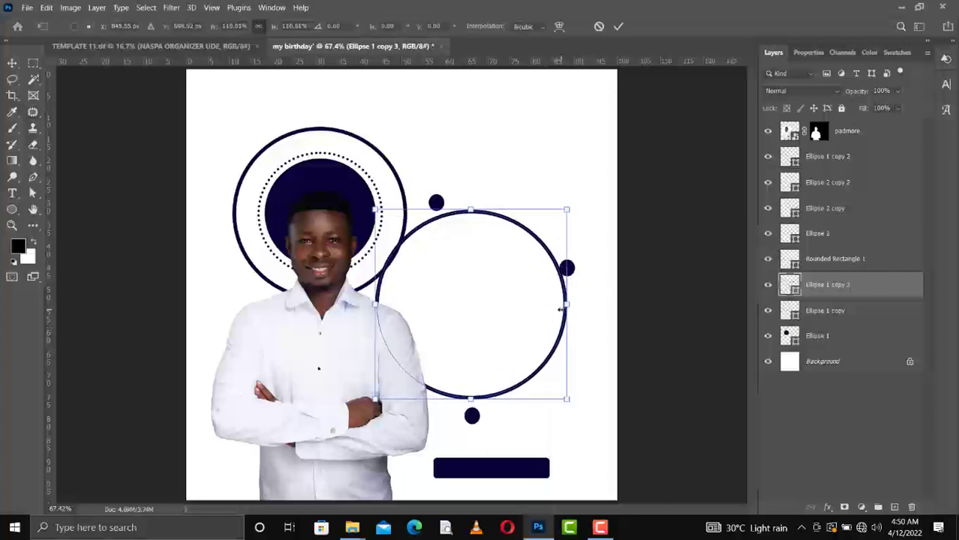
pyautogui.hotkey('ctrl', 'z')
pyautogui.press('Return')
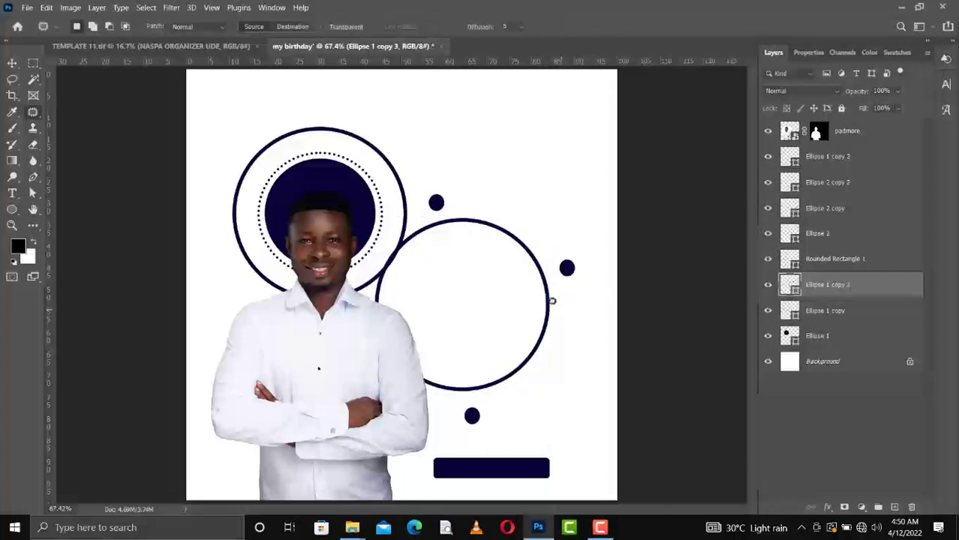
pyautogui.press('v')
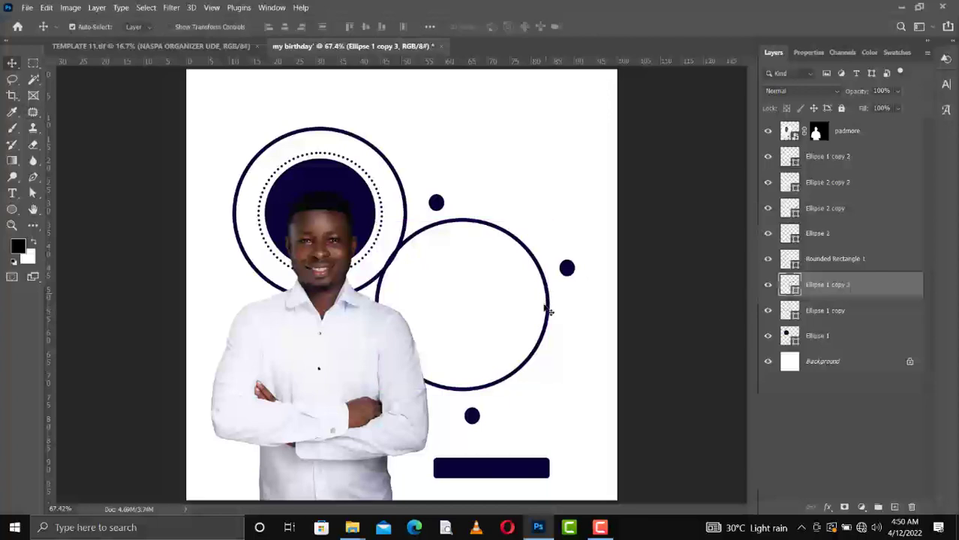
pyautogui.hotkey('ctrl', 't')
pyautogui.moveTo(552, 305); pyautogui.dragTo(574, 307)
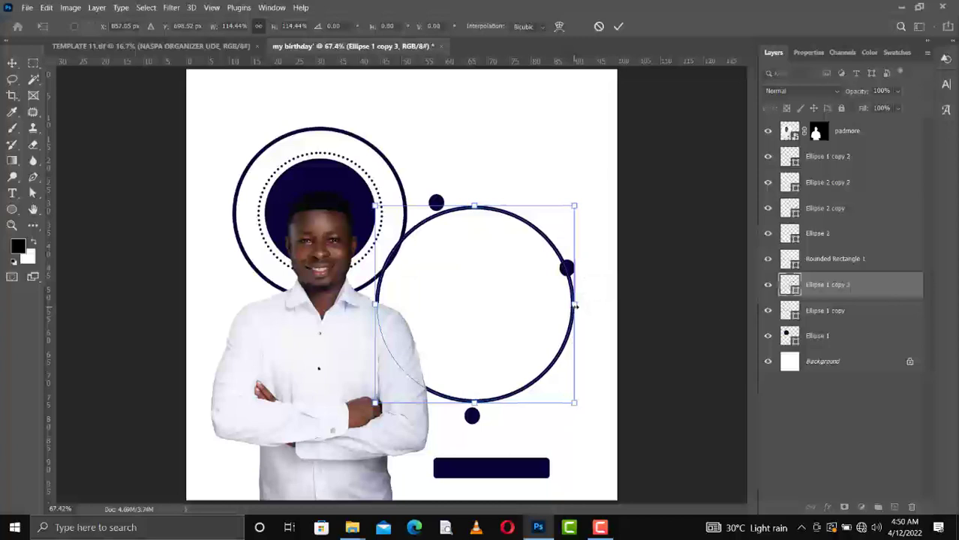
pyautogui.hotkey('ctrl', 'z')
# Duplicate the right ring, enlarge the copy to about 128%, and shift the top and right dots onto it.
pyautogui.press('Escape')
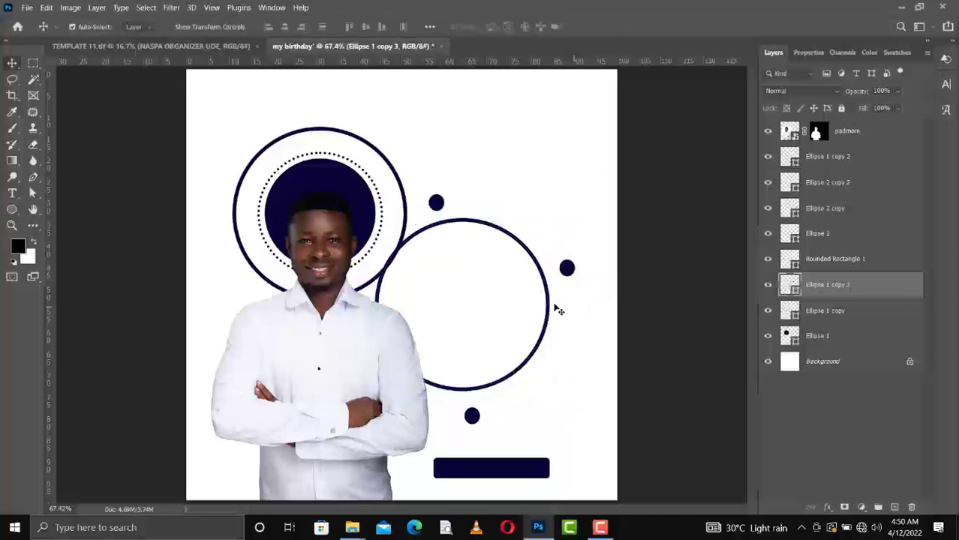
pyautogui.click(766, 285)
pyautogui.click(766, 285)
pyautogui.hotkey('ctrl', 't')
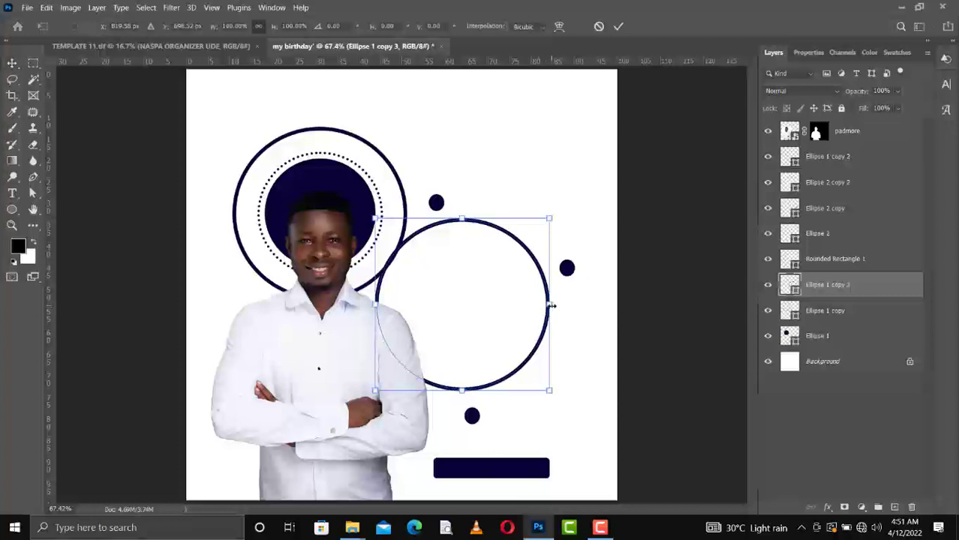
pyautogui.press('Escape')
pyautogui.hotkey('ctrl', 'j')
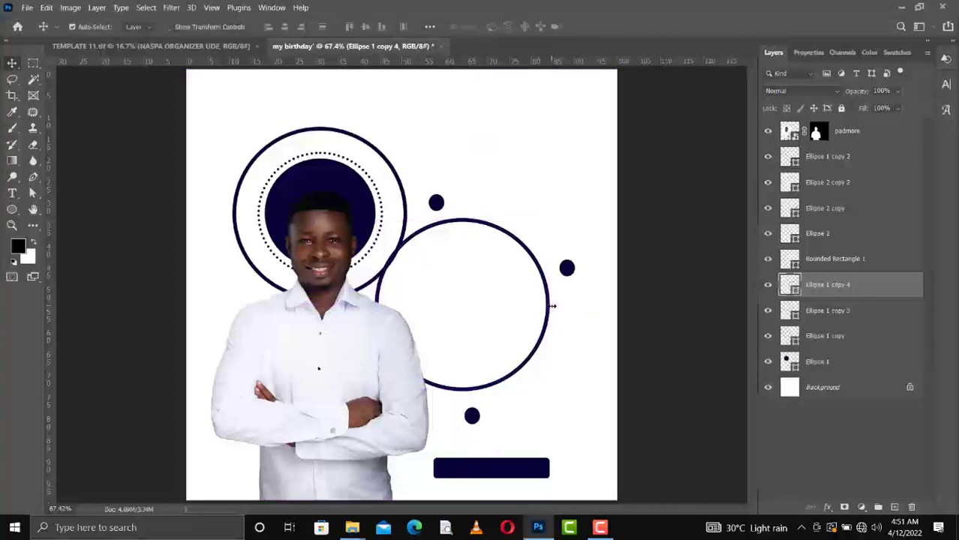
pyautogui.hotkey('ctrl', 't')
pyautogui.moveTo(550, 306); pyautogui.dragTo(575, 316)
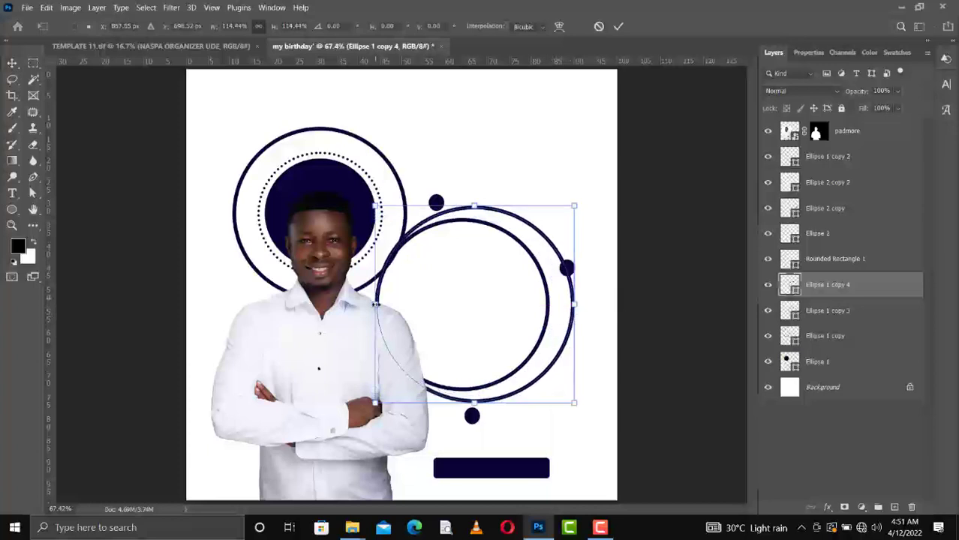
pyautogui.moveTo(363, 307); pyautogui.dragTo(350, 308)
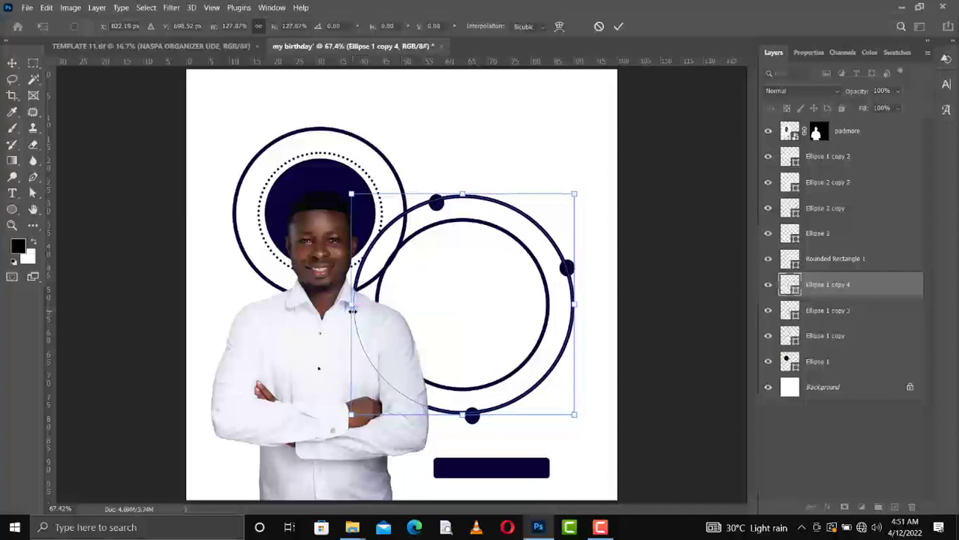
pyautogui.press('Return')
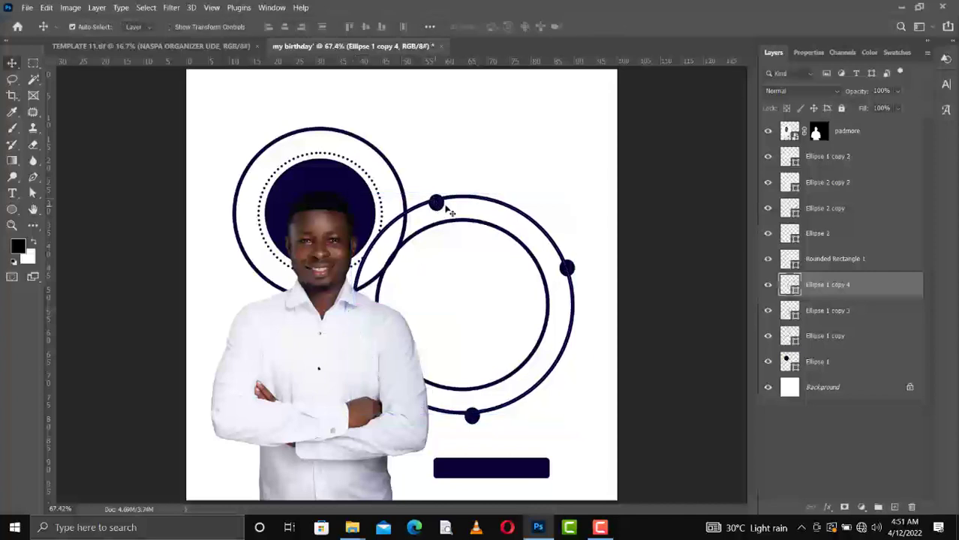
pyautogui.moveTo(450, 212); pyautogui.dragTo(485, 208)
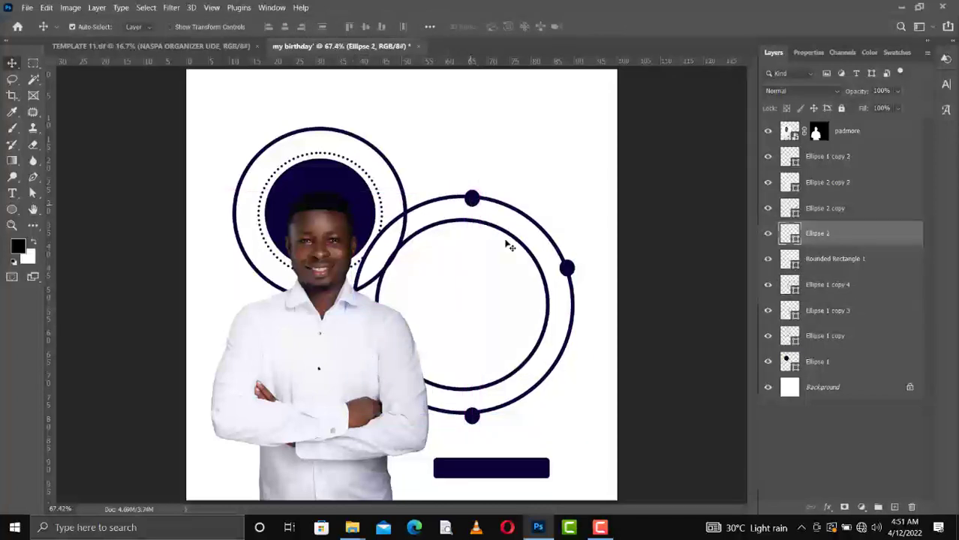
pyautogui.moveTo(578, 277); pyautogui.dragTo(577, 292)
# Fill the larger outer ring white and move it beneath Ellipse 1 copy 3.
pyautogui.click(574, 339)
pyautogui.press('u')
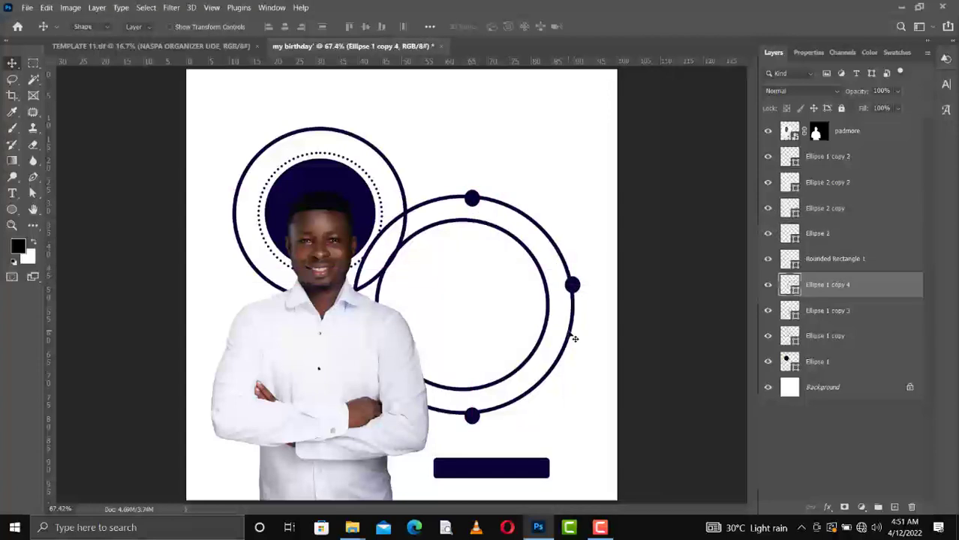
pyautogui.click(140, 27)
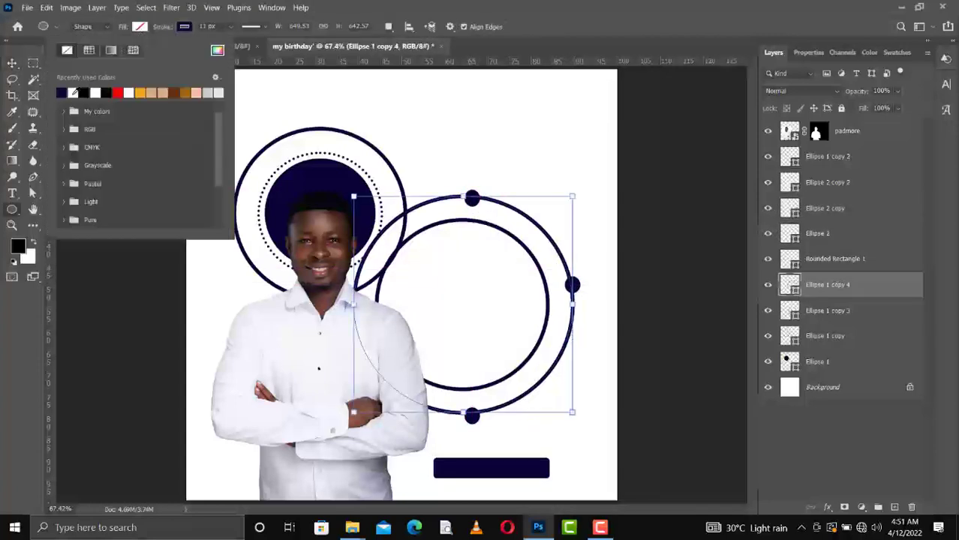
pyautogui.click(75, 92)
pyautogui.click(12, 63)
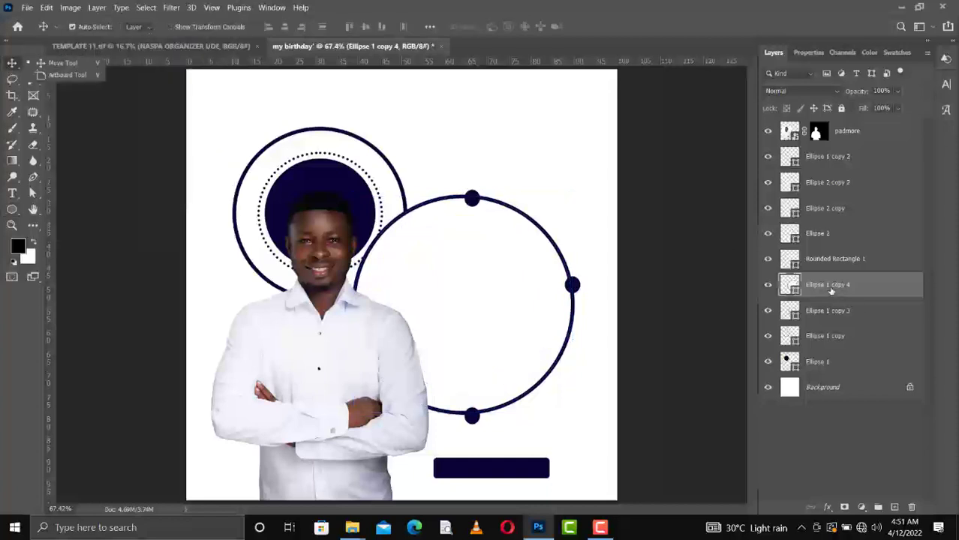
pyautogui.moveTo(829, 286); pyautogui.dragTo(832, 320)
# Give Ellipse 1 copy 4 a #0b0138 navy inner shadow with size 87 and 76% opacity.
pyautogui.rightClick(852, 323)
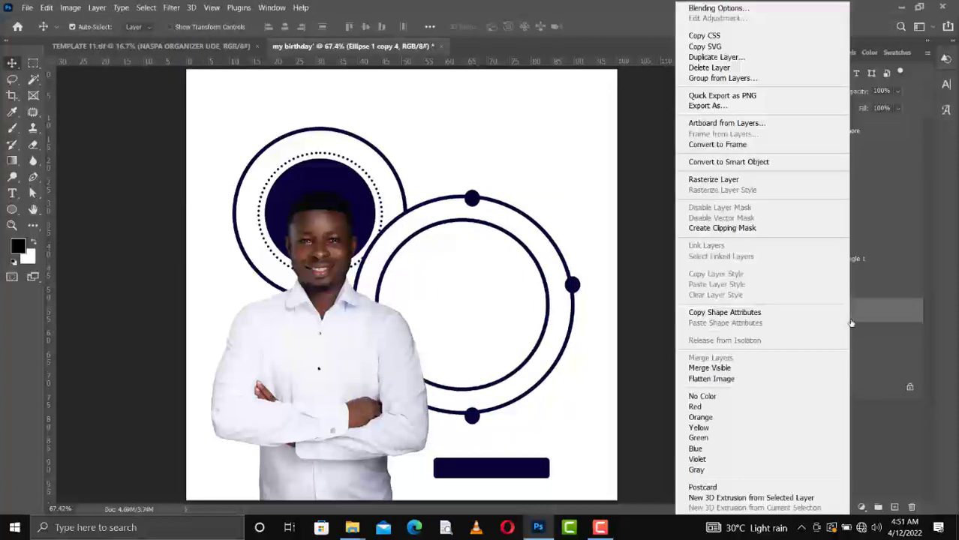
pyautogui.click(745, 9)
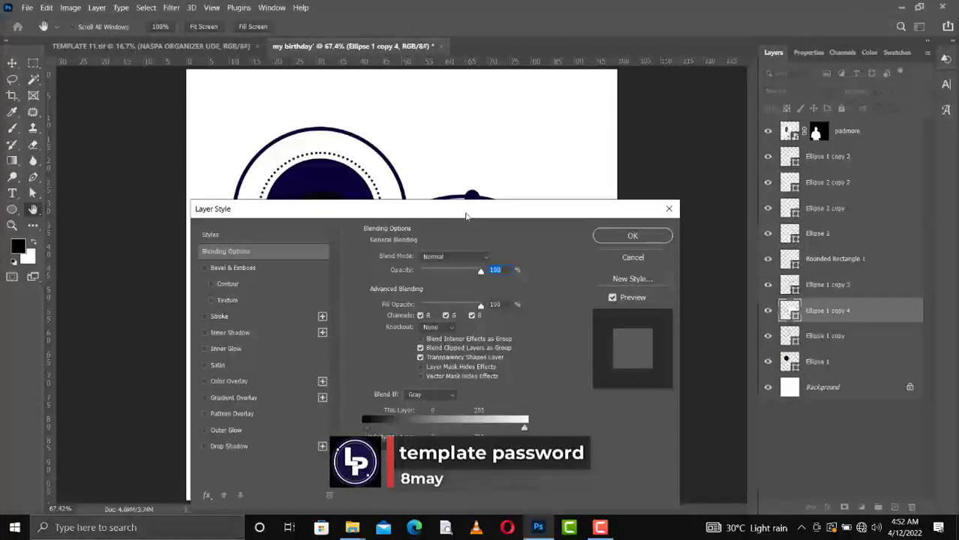
pyautogui.moveTo(465, 215); pyautogui.dragTo(816, 100)
pyautogui.click(556, 218)
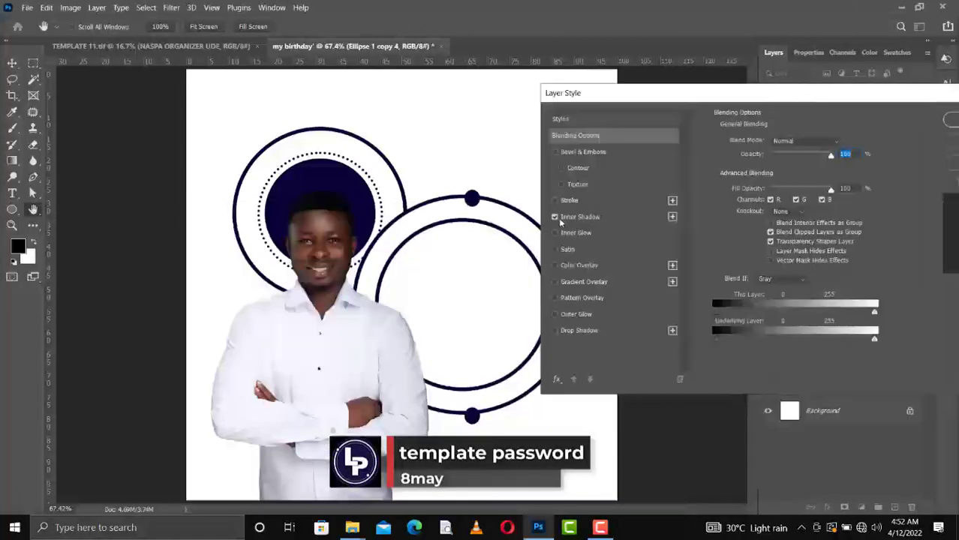
pyautogui.click(582, 218)
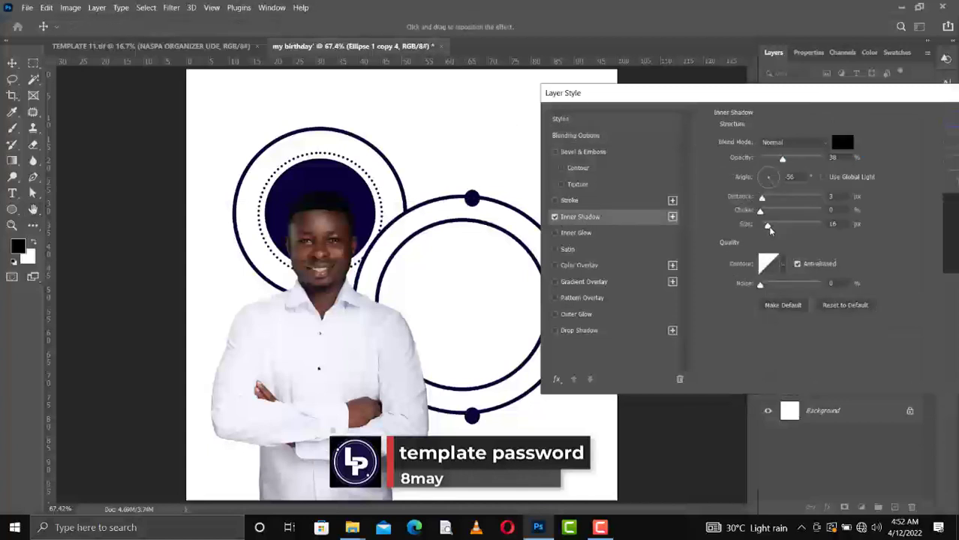
pyautogui.click(794, 227)
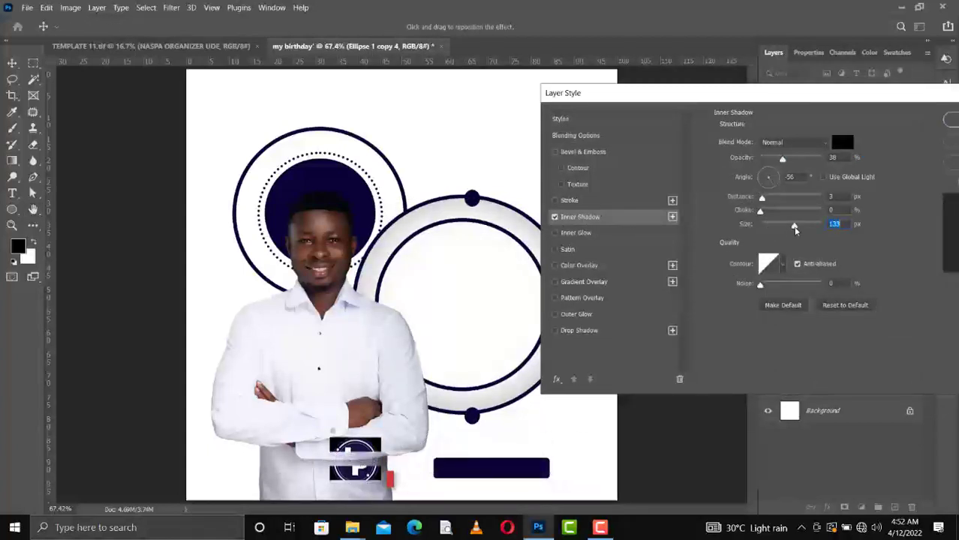
pyautogui.moveTo(794, 232); pyautogui.dragTo(785, 235)
pyautogui.moveTo(788, 162); pyautogui.dragTo(796, 163)
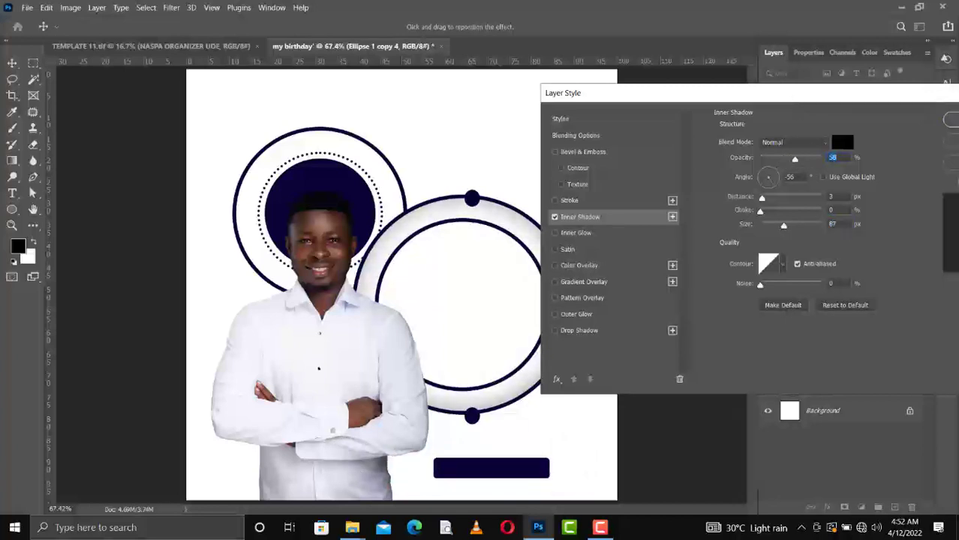
pyautogui.click(843, 143)
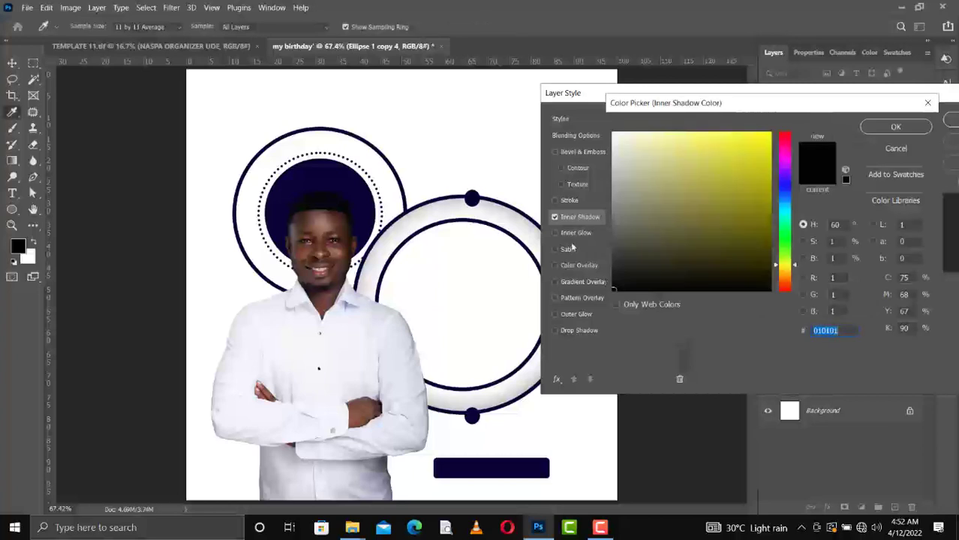
pyautogui.click(360, 182)
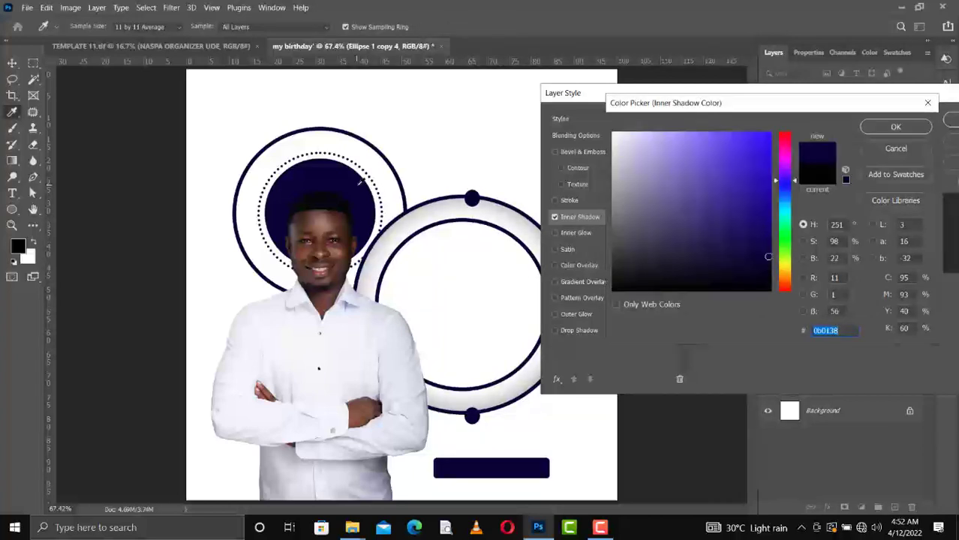
pyautogui.click(893, 128)
pyautogui.moveTo(797, 159); pyautogui.dragTo(806, 164)
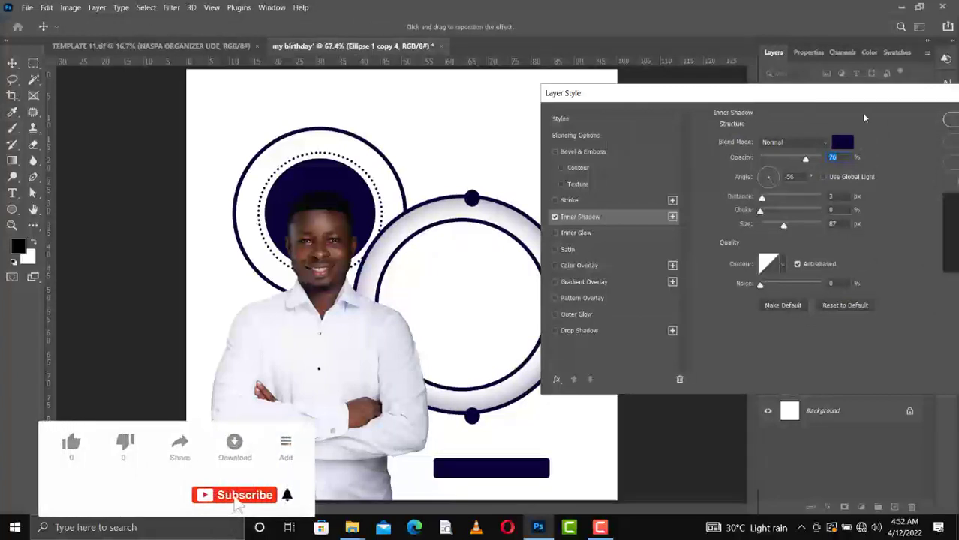
pyautogui.click(951, 123)
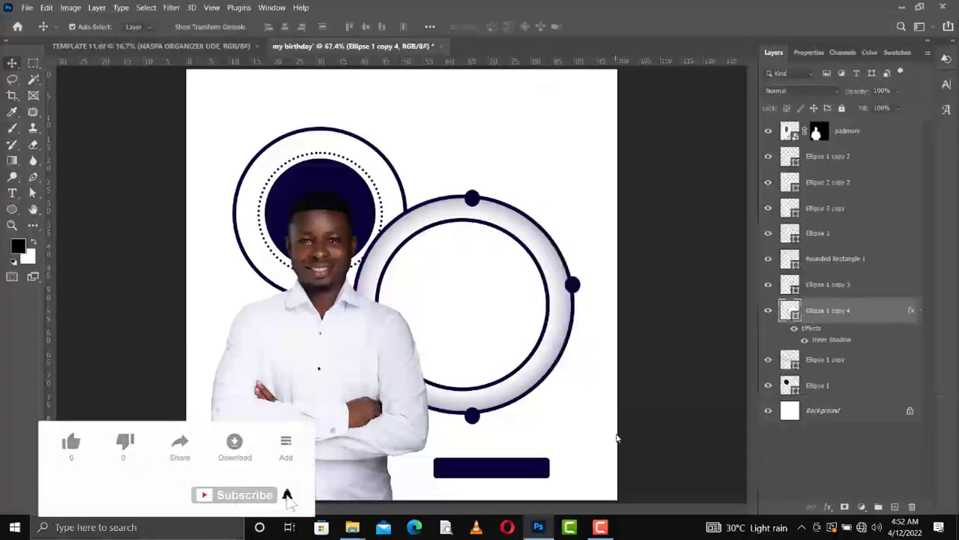
# Fill the inner ring Ellipse 1 copy 3 with white.
pyautogui.keyDown('ctrl'); pyautogui.click(542, 342); pyautogui.keyUp('ctrl')
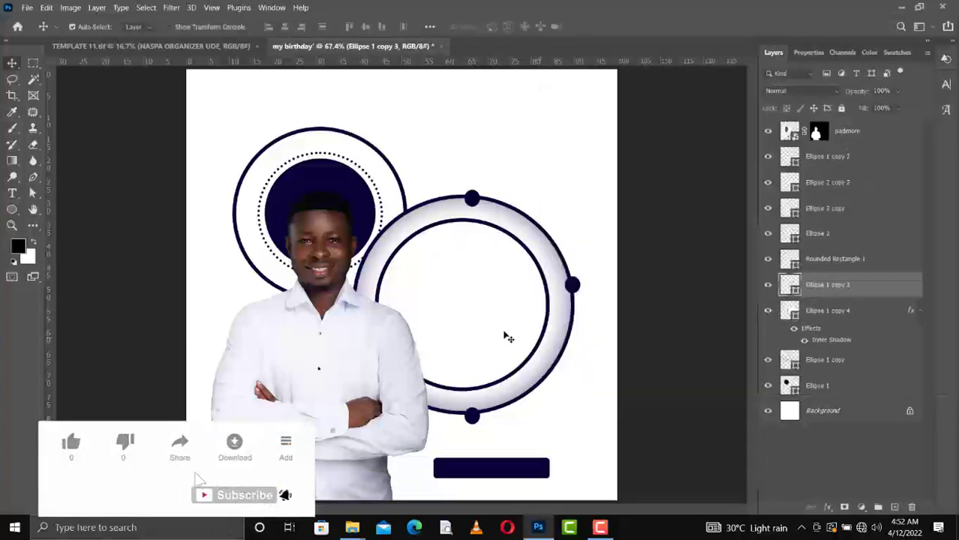
pyautogui.press('u')
pyautogui.click(140, 26)
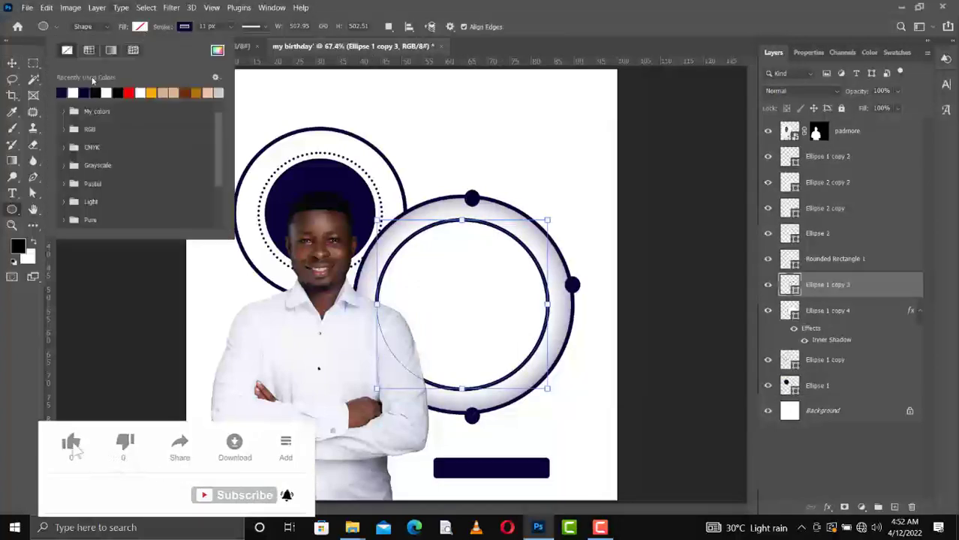
pyautogui.click(73, 92)
# Add a drop shadow at about 56% opacity and a 5 px stroke to the inner ring.
pyautogui.rightClick(846, 282)
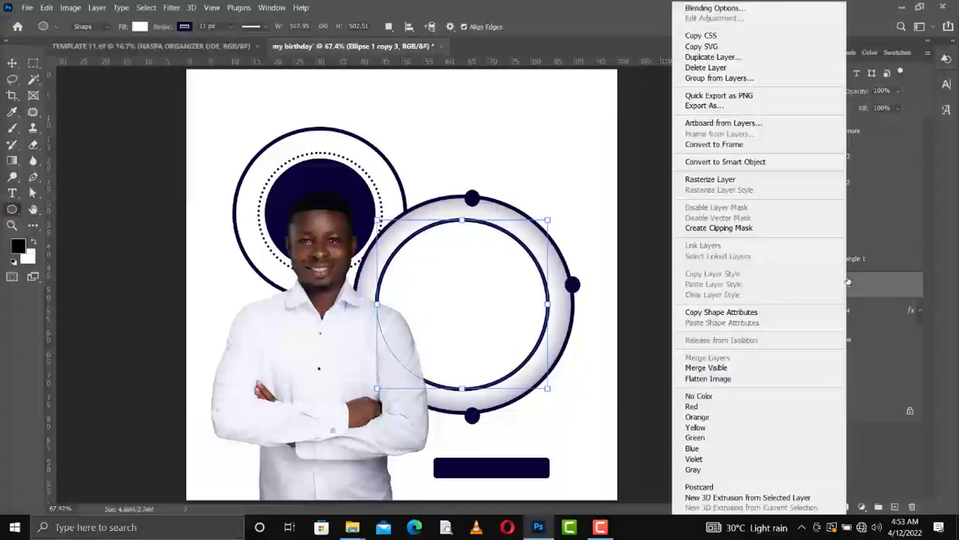
pyautogui.click(711, 9)
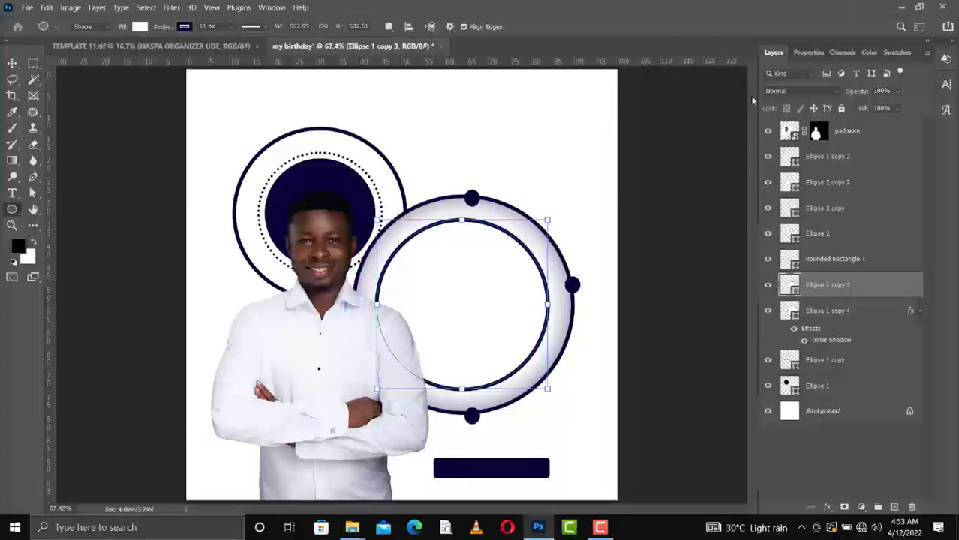
pyautogui.moveTo(557, 90); pyautogui.dragTo(689, 91)
pyautogui.click(613, 331)
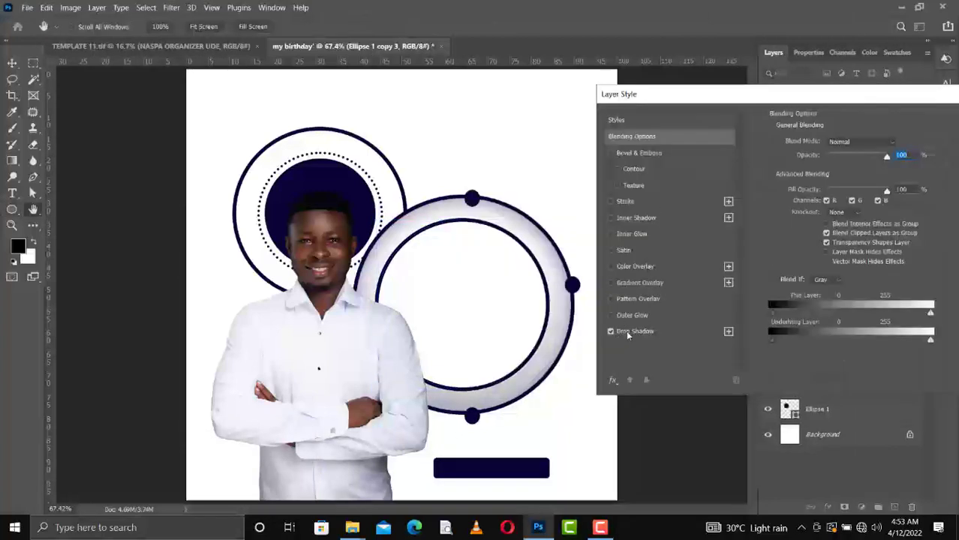
pyautogui.click(635, 331)
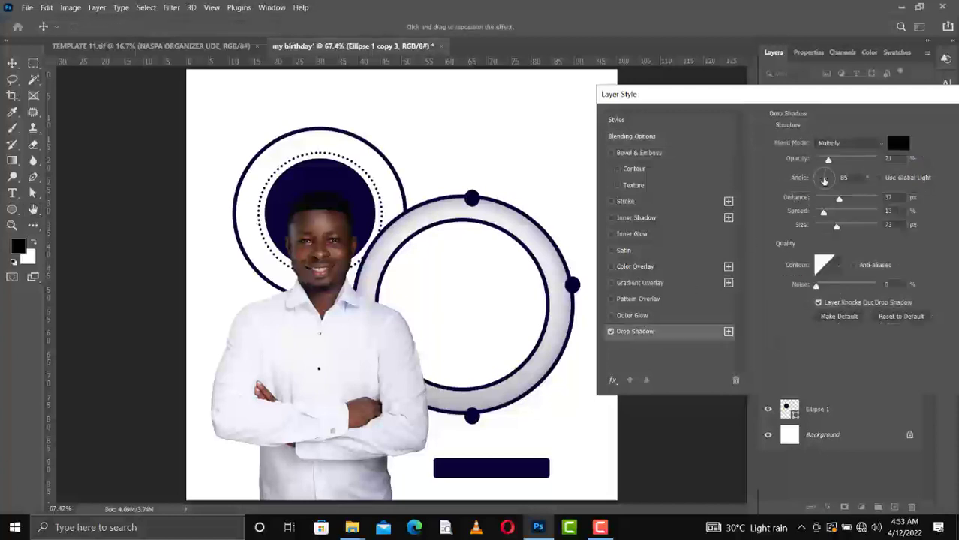
pyautogui.moveTo(829, 165); pyautogui.dragTo(852, 166)
pyautogui.click(611, 202)
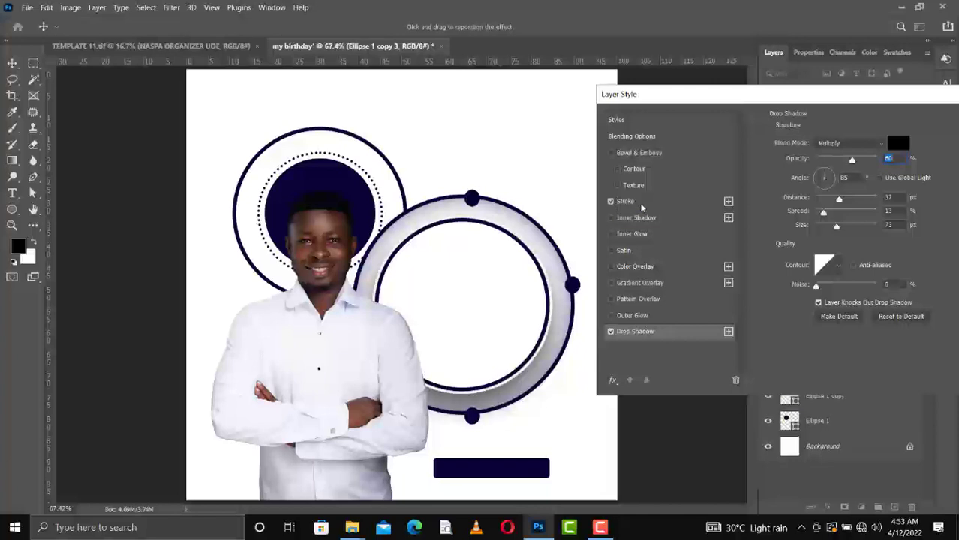
pyautogui.click(627, 202)
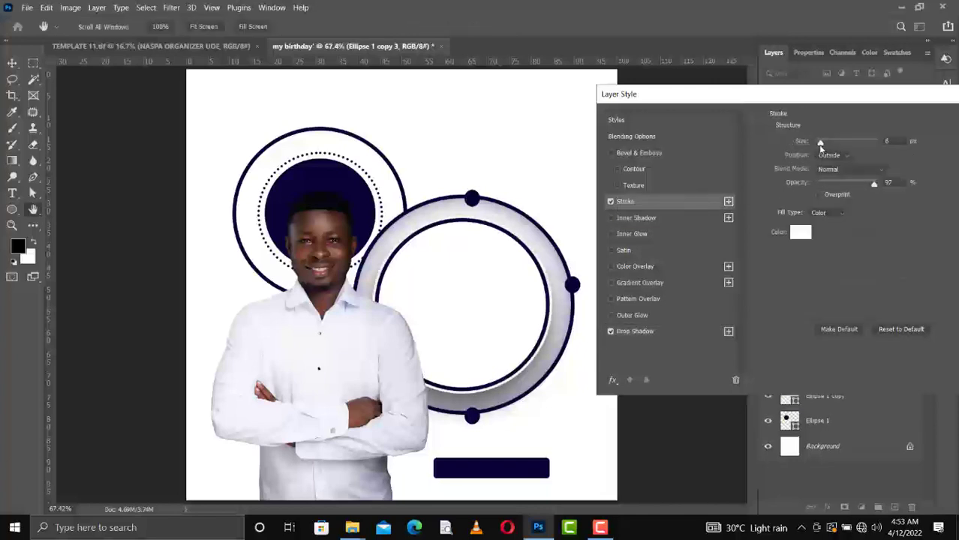
pyautogui.moveTo(820, 143); pyautogui.dragTo(818, 147)
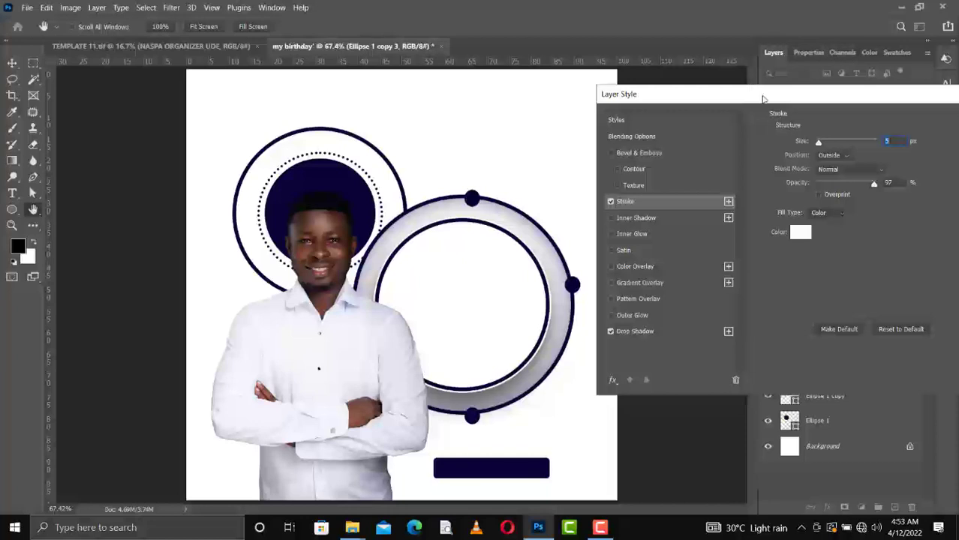
pyautogui.moveTo(761, 95); pyautogui.dragTo(547, 125)
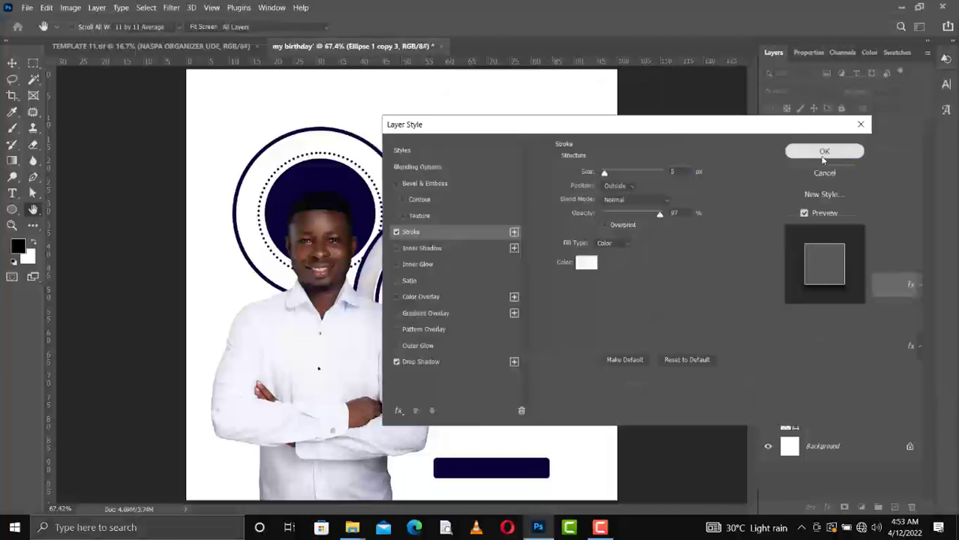
pyautogui.click(822, 152)
# Dismiss the stray new-ellipse prompt and select the Ellipse 2 layer.
pyautogui.click(445, 95)
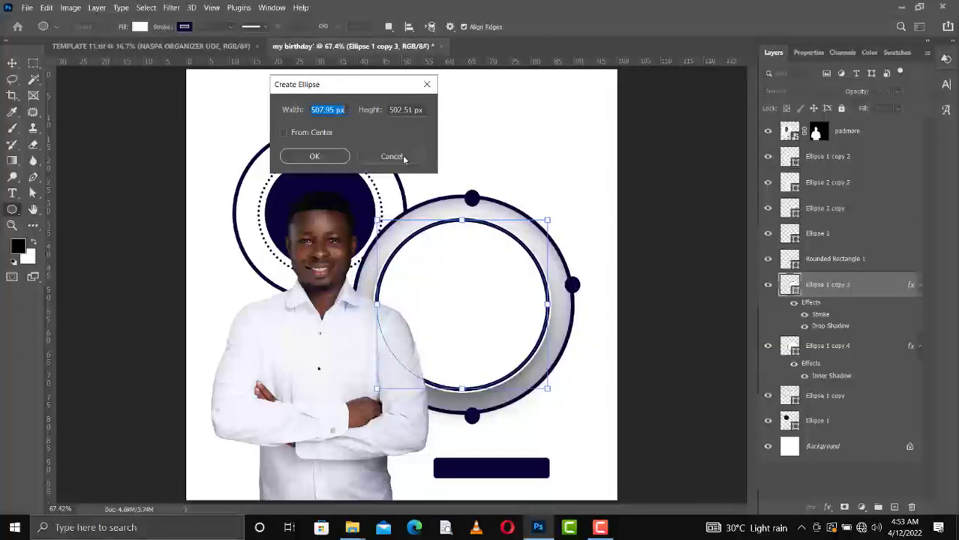
pyautogui.click(392, 156)
pyautogui.press('v')
pyautogui.click(481, 207)
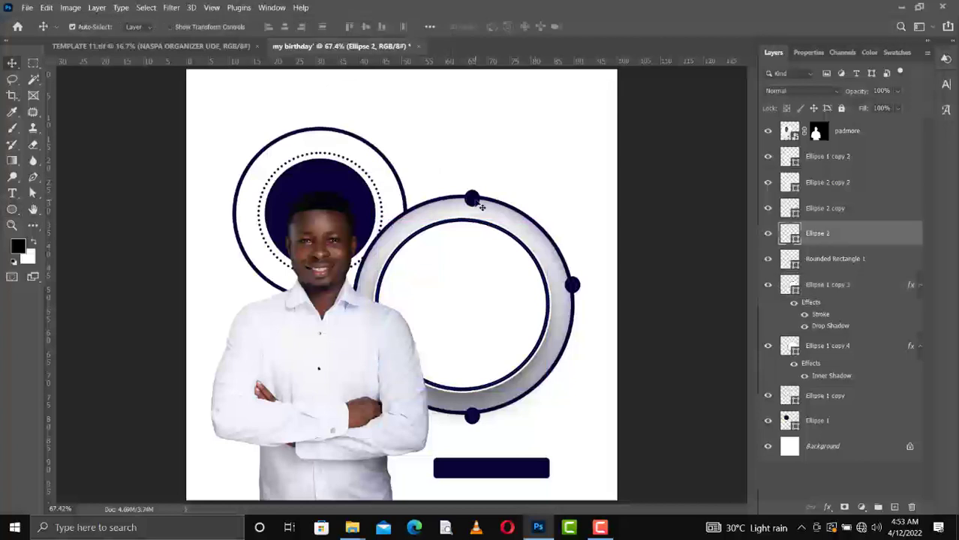
# Add a stroke effect to the Ellipse 2 dot layer.
pyautogui.rightClick(849, 241)
pyautogui.click(728, 13)
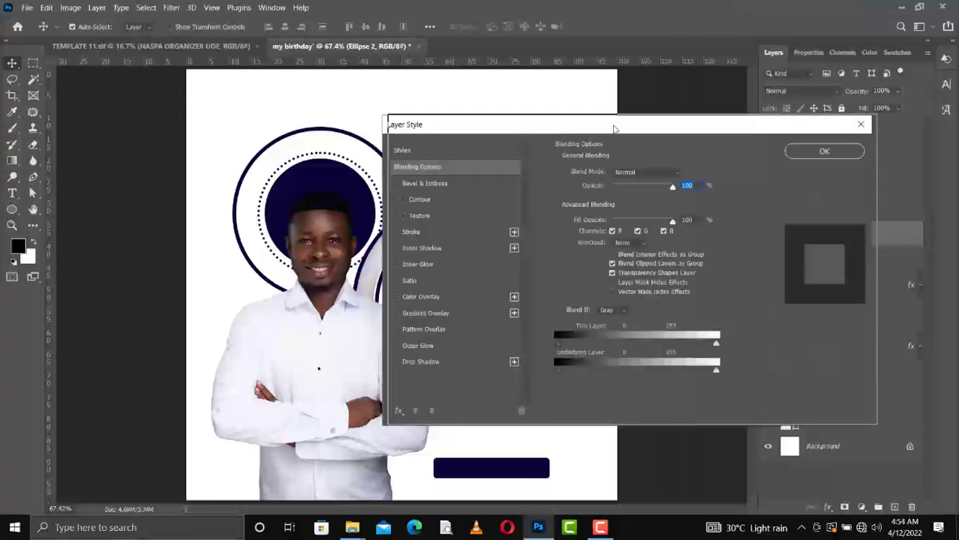
pyautogui.moveTo(561, 129); pyautogui.dragTo(719, 126)
pyautogui.click(554, 226)
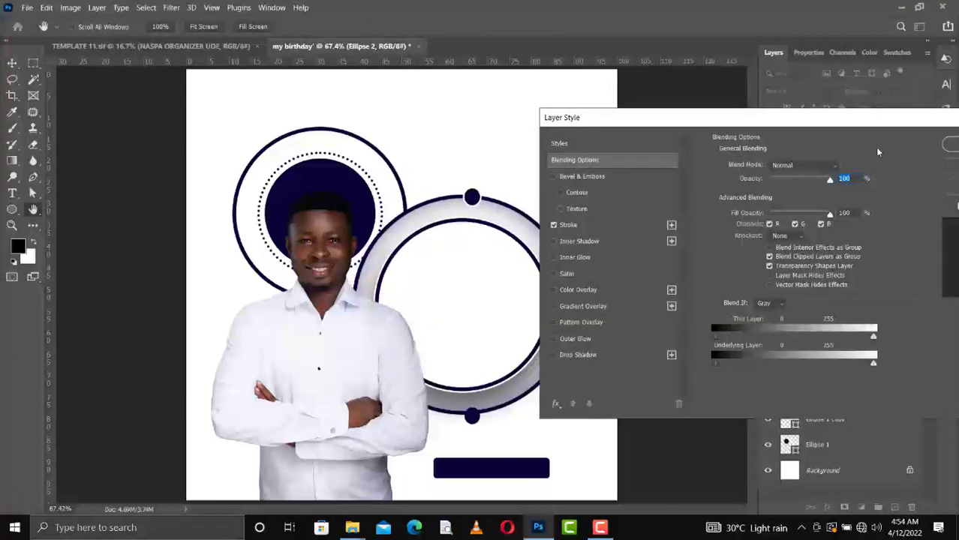
pyautogui.click(951, 149)
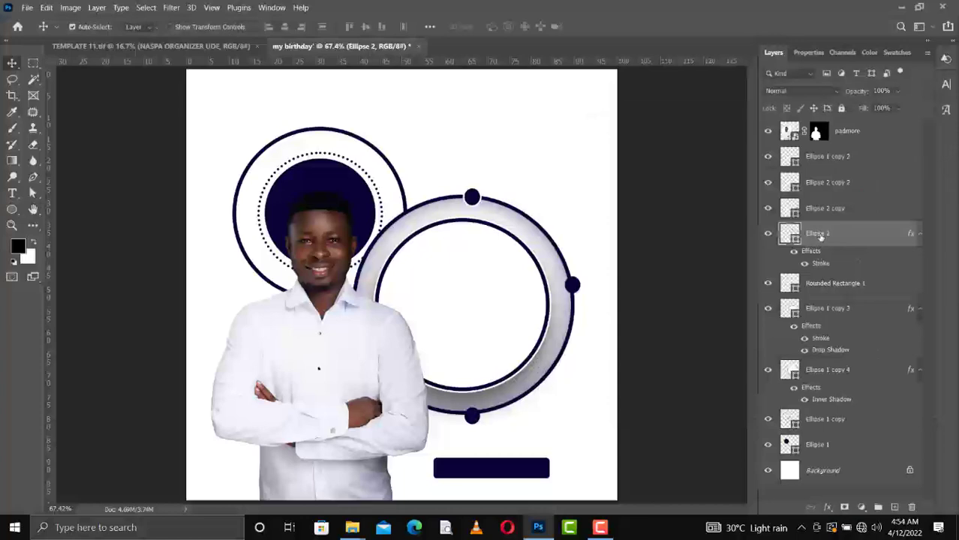
# Copy Ellipse 2's layer style and paste it onto Ellipse 2 copy 2.
pyautogui.rightClick(814, 232)
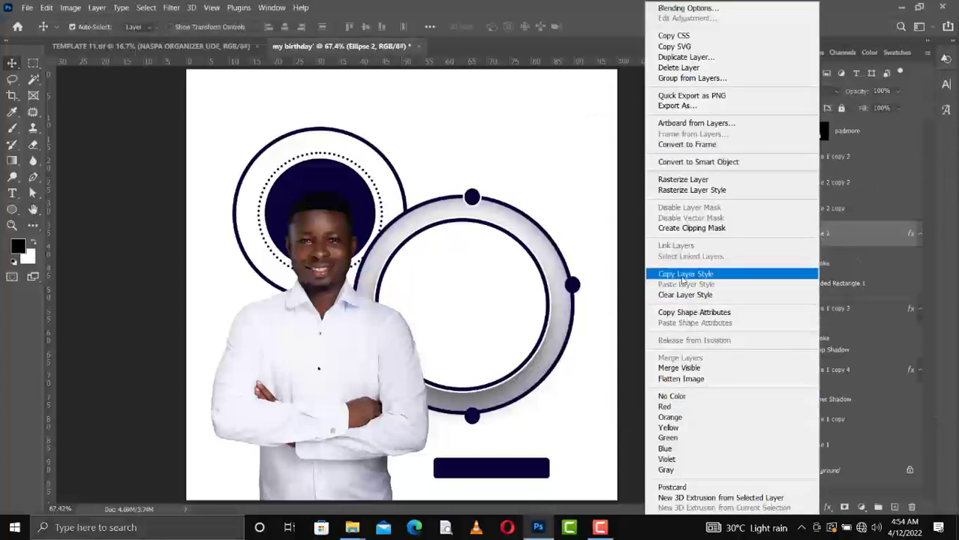
pyautogui.click(685, 274)
pyautogui.click(829, 210)
pyautogui.rightClick(831, 216)
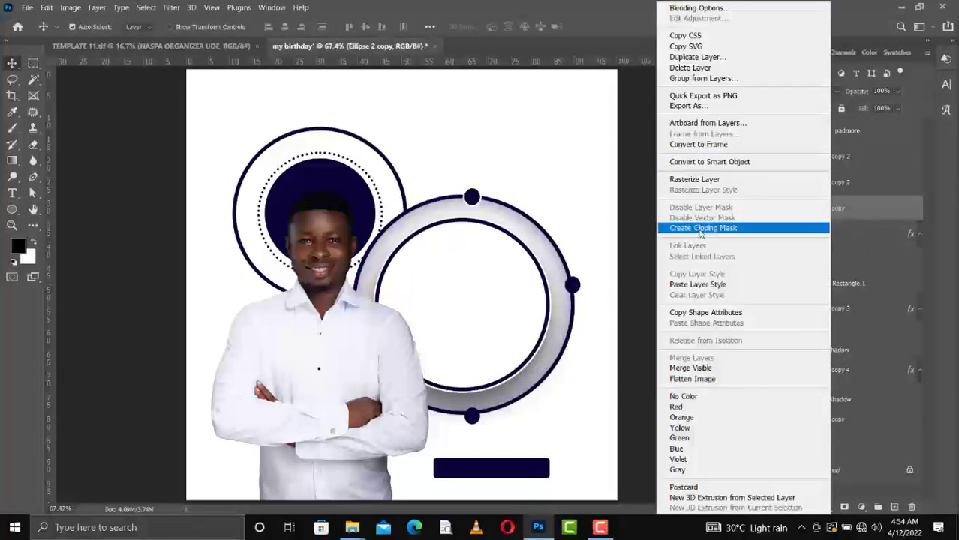
pyautogui.click(696, 285)
pyautogui.click(826, 182)
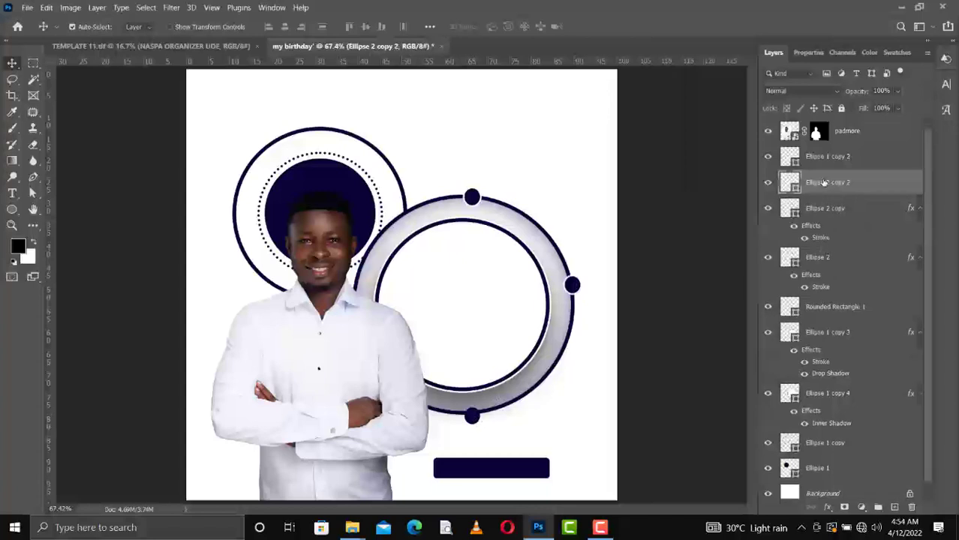
pyautogui.rightClick(824, 183)
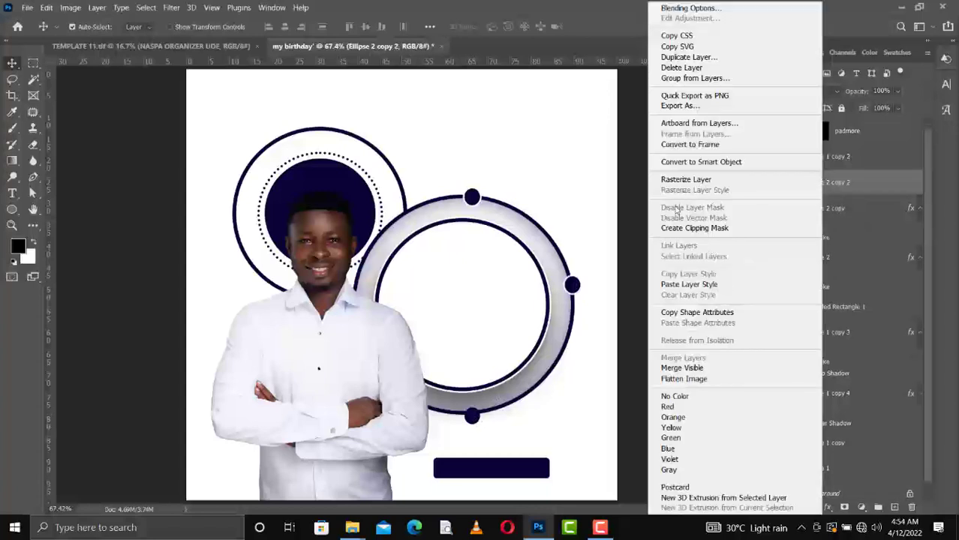
pyautogui.click(689, 284)
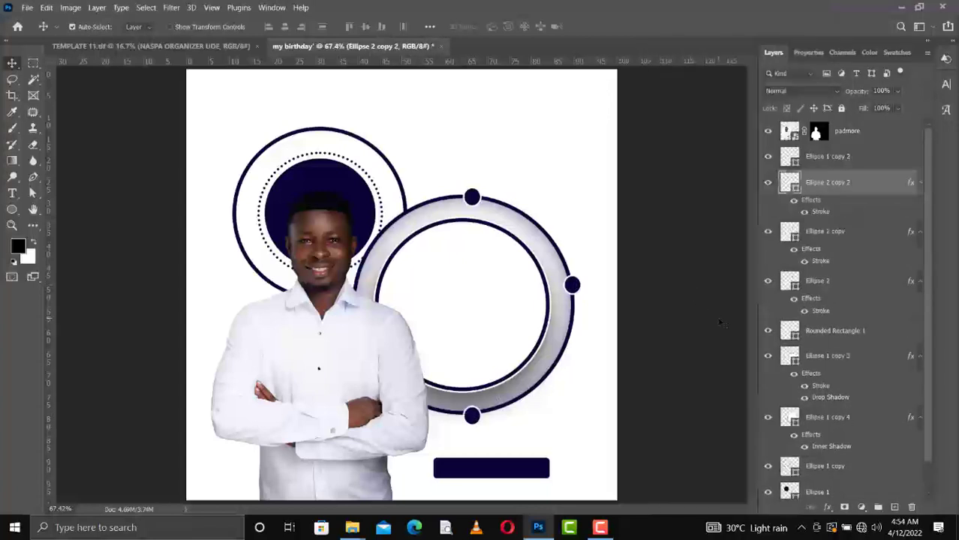
pyautogui.click(406, 200)
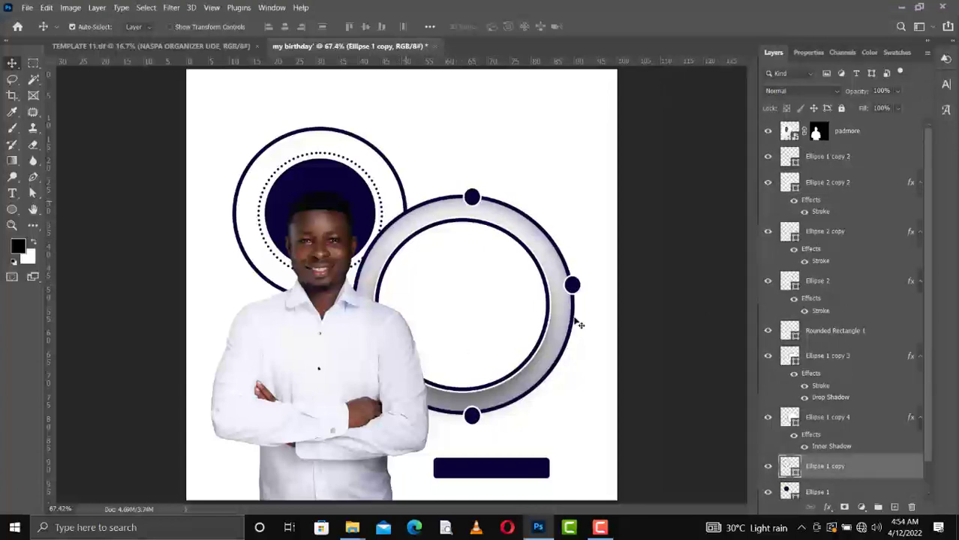
# Move Ellipse 1 copy up just below Ellipse 1 copy 2 and fill it white.
pyautogui.moveTo(831, 466); pyautogui.dragTo(800, 174)
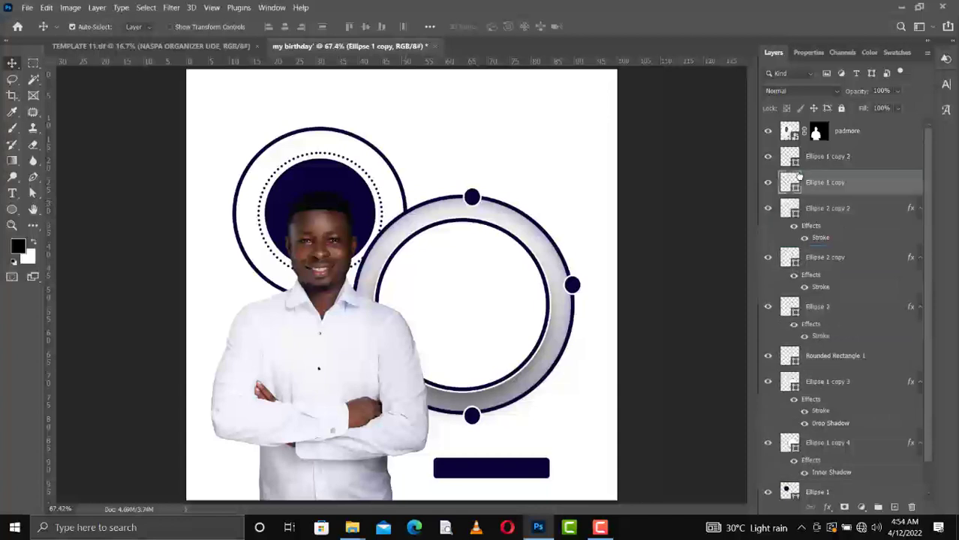
pyautogui.press('u')
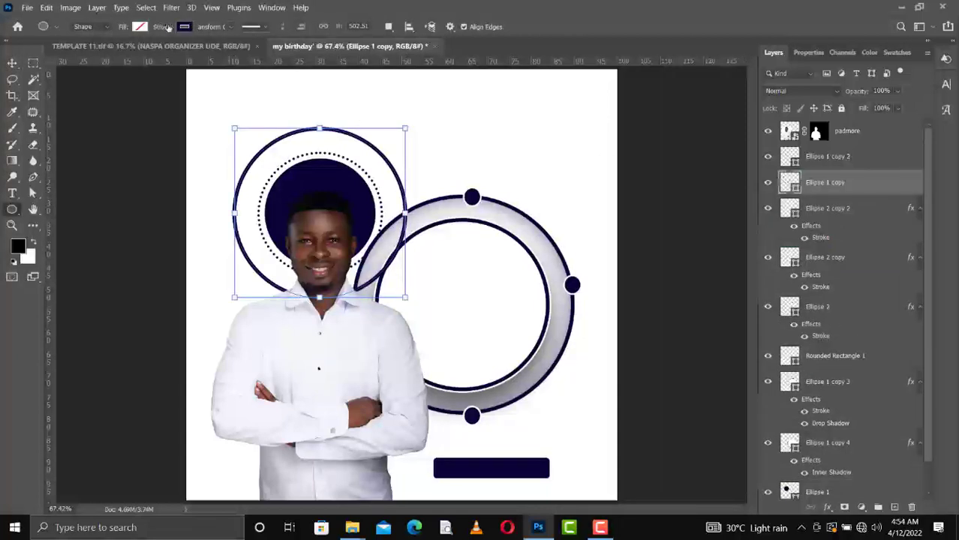
pyautogui.click(140, 28)
pyautogui.click(63, 89)
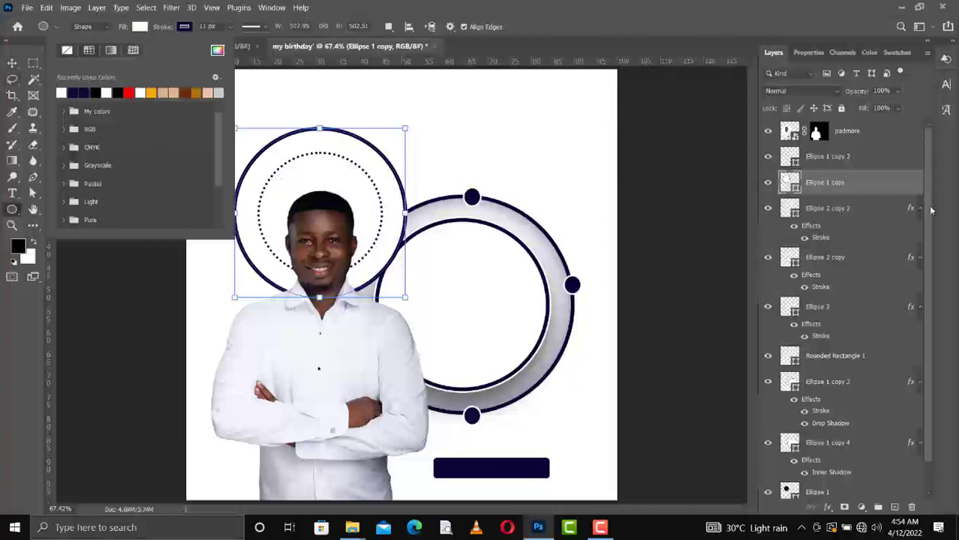
# Restack Ellipse 1 above Ellipse 1 copy so the navy circle shows behind the head.
pyautogui.moveTo(929, 212); pyautogui.dragTo(929, 250)
pyautogui.moveTo(825, 467); pyautogui.dragTo(797, 147)
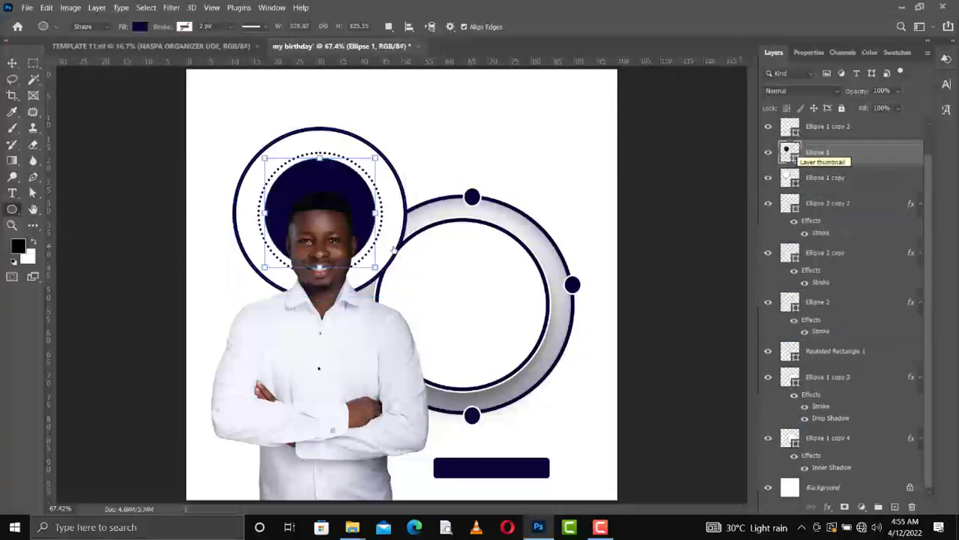
pyautogui.press('v')
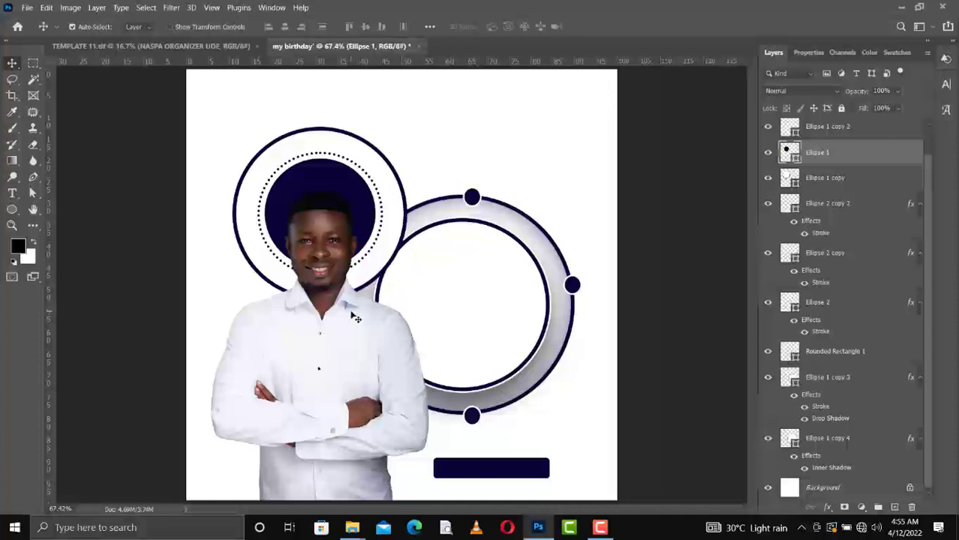
pyautogui.click(532, 129)
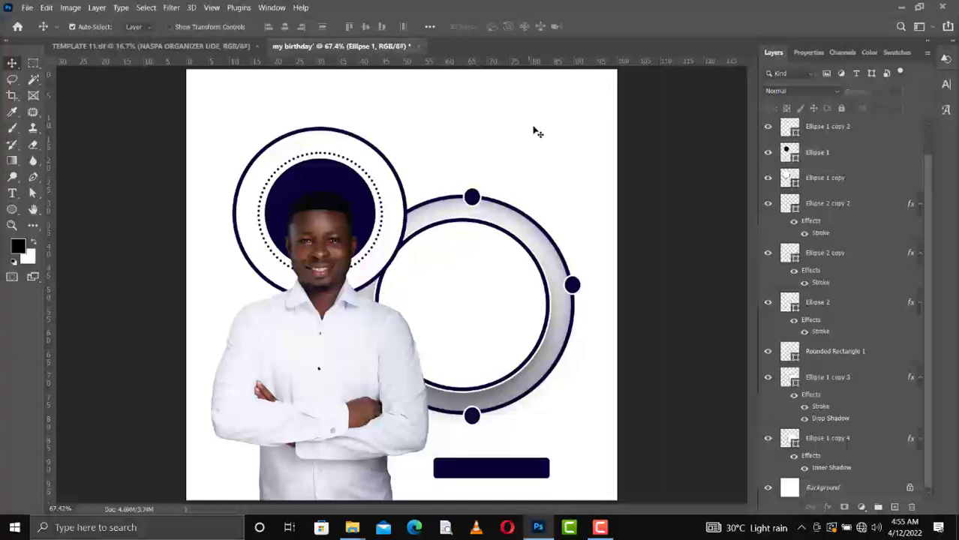
# Browse the tuts imgs folder in File Explorer and drag the pale texture image onto the flyer.
pyautogui.click(821, 489)
pyautogui.moveTo(352, 528)
pyautogui.click(394, 483)
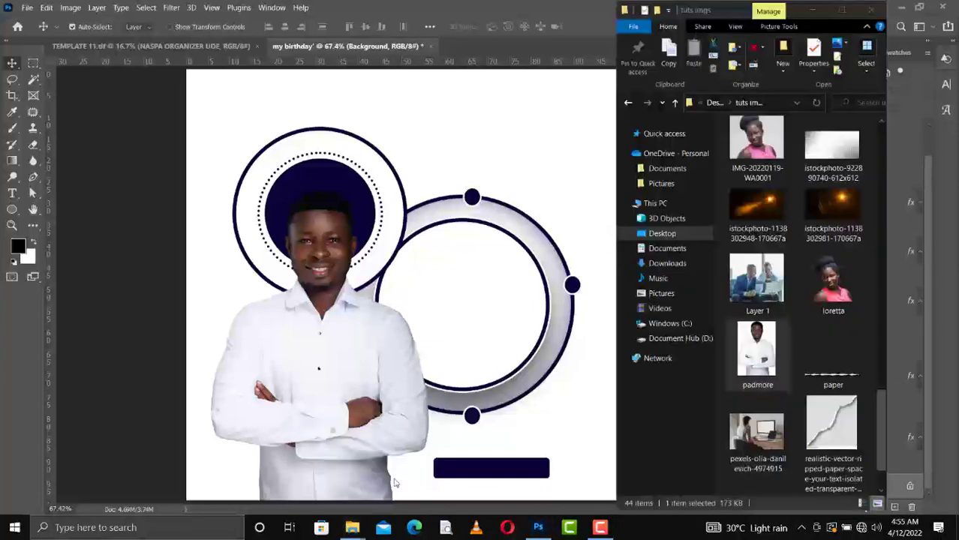
pyautogui.scroll(-6, 847, 225)
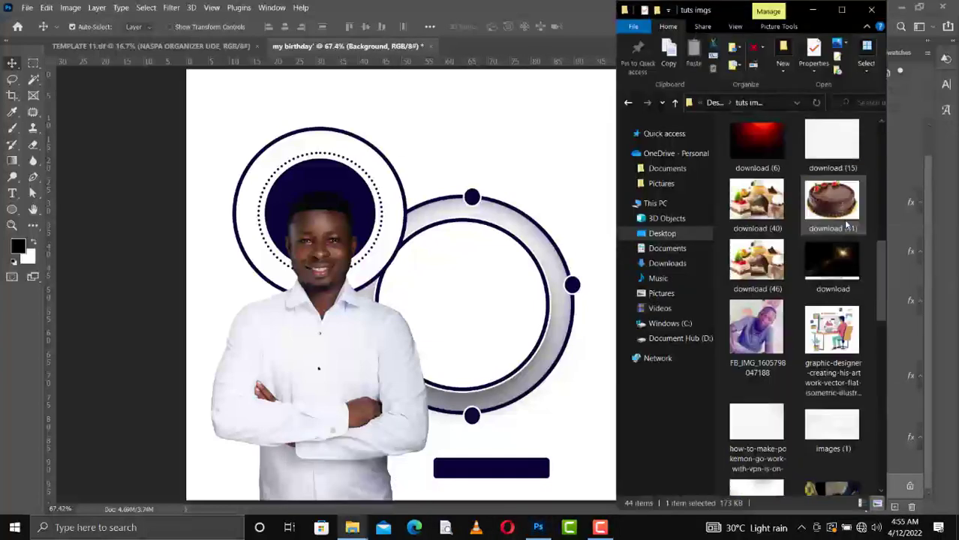
pyautogui.scroll(-5, 847, 225)
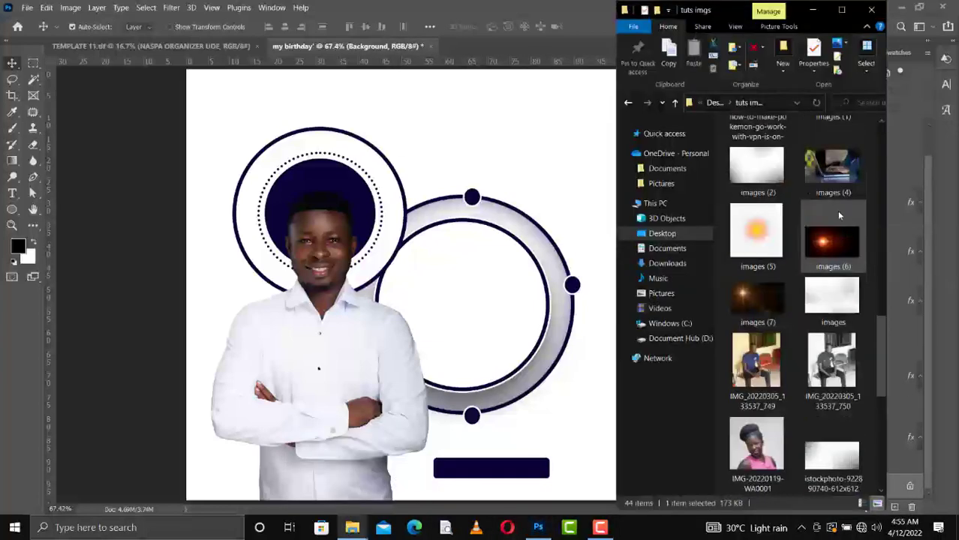
pyautogui.scroll(5, 839, 216)
pyautogui.scroll(5, 839, 218)
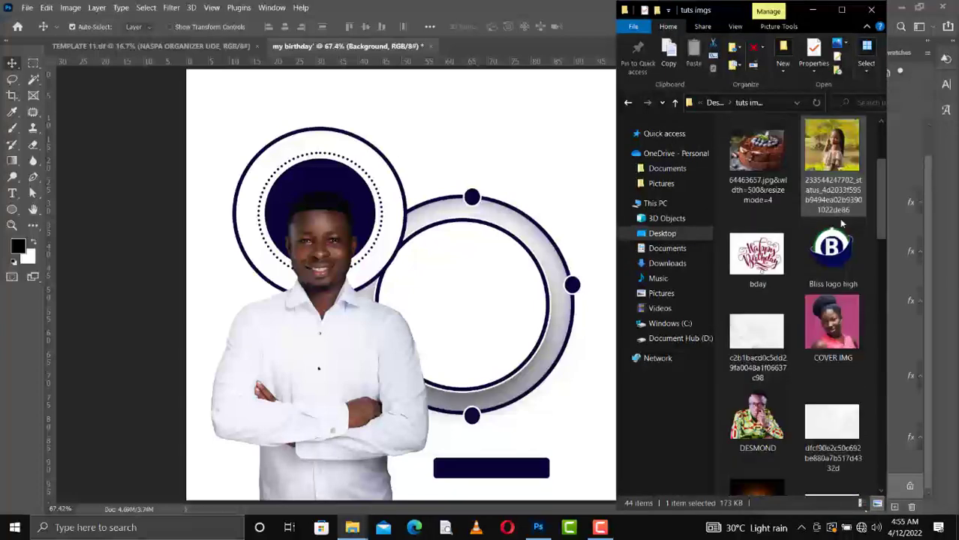
pyautogui.moveTo(841, 424); pyautogui.dragTo(479, 150)
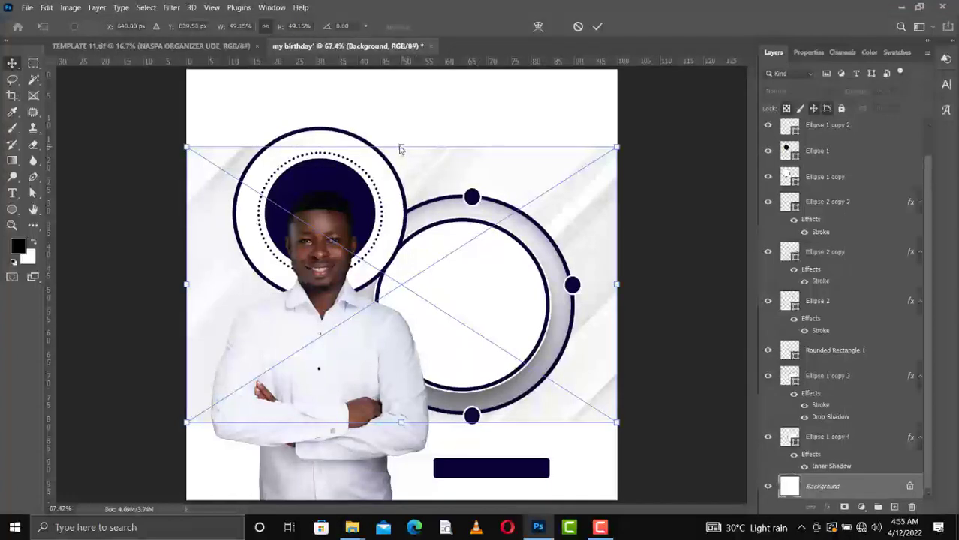
# Scale the placed texture up to about 81.8% so it covers the canvas, and commit it.
pyautogui.moveTo(388, 79); pyautogui.dragTo(402, 423)
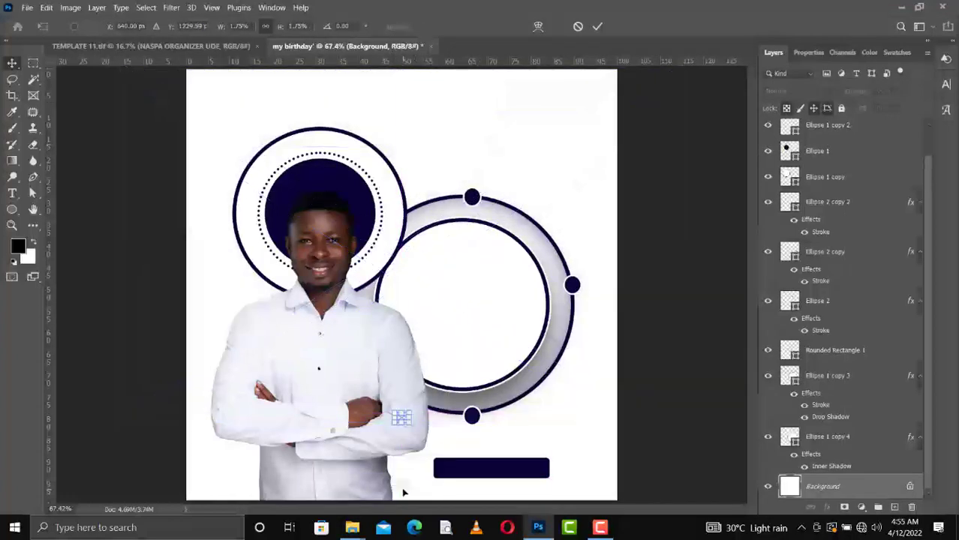
pyautogui.hotkey('ctrl', 'z')
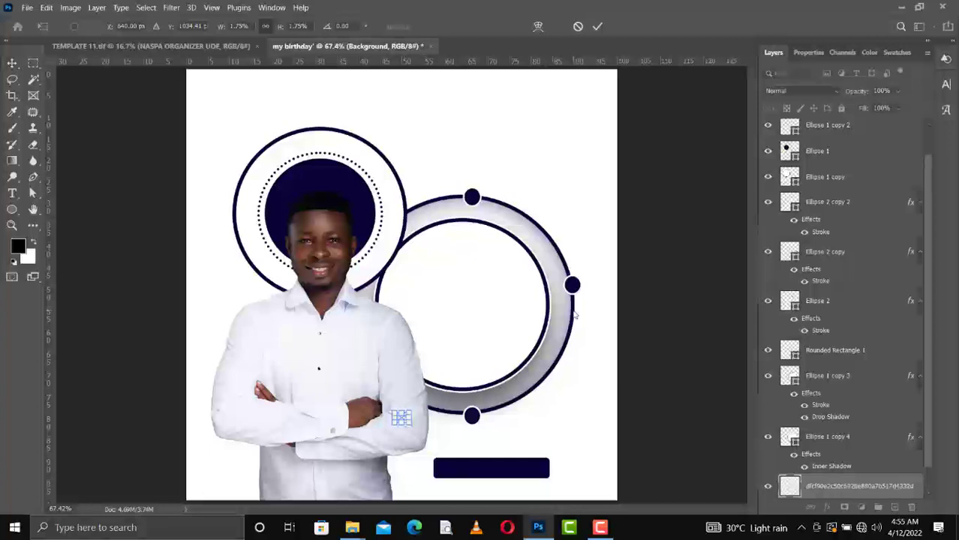
pyautogui.moveTo(402, 426); pyautogui.dragTo(403, 525)
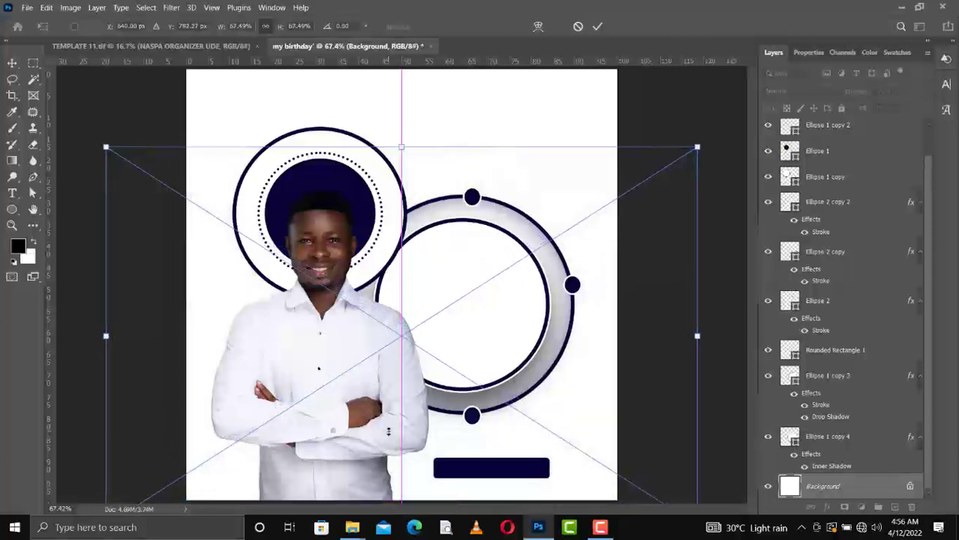
pyautogui.press('Return')
pyautogui.hotkey('ctrl', 't')
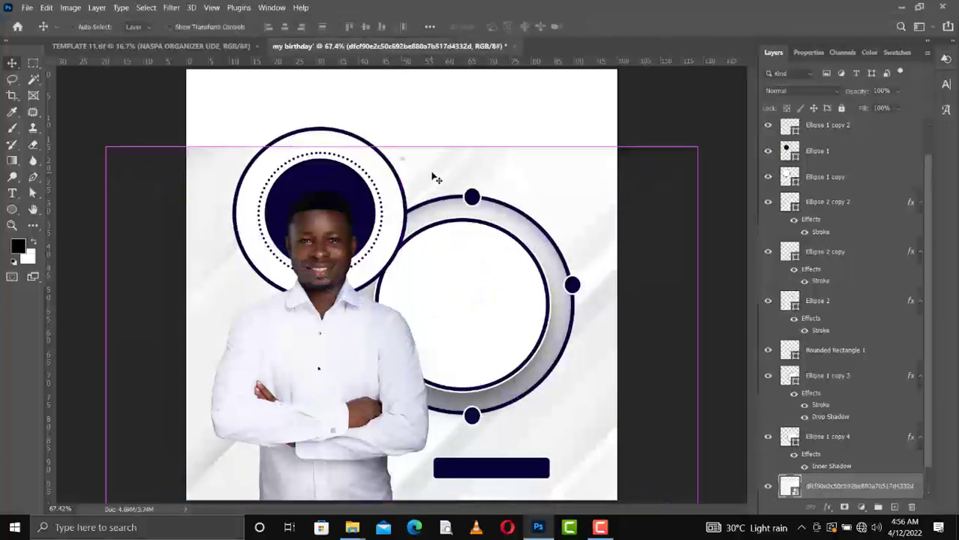
pyautogui.moveTo(400, 102); pyautogui.dragTo(390, 68)
pyautogui.press('Return')
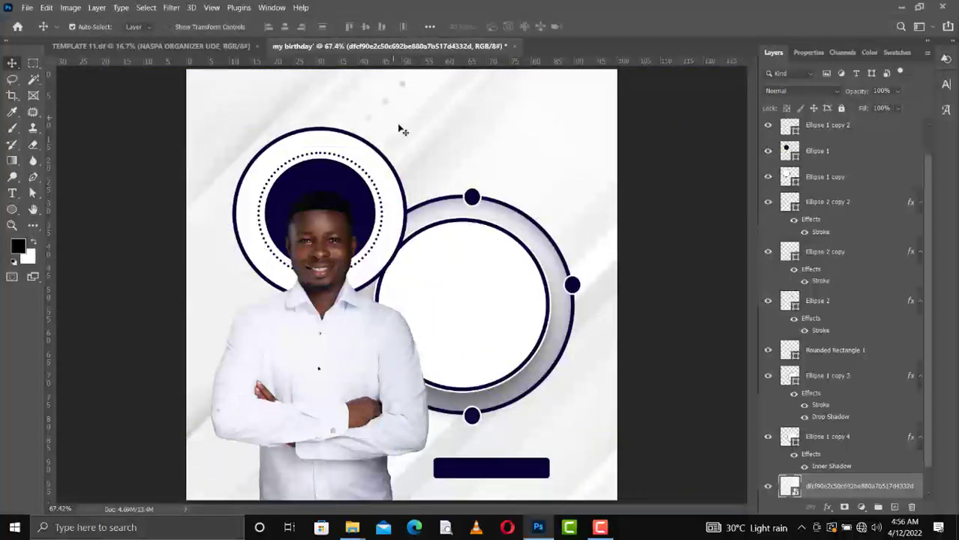
# Apply a 7.6 px Gaussian Blur to the texture backdrop.
pyautogui.click(172, 7)
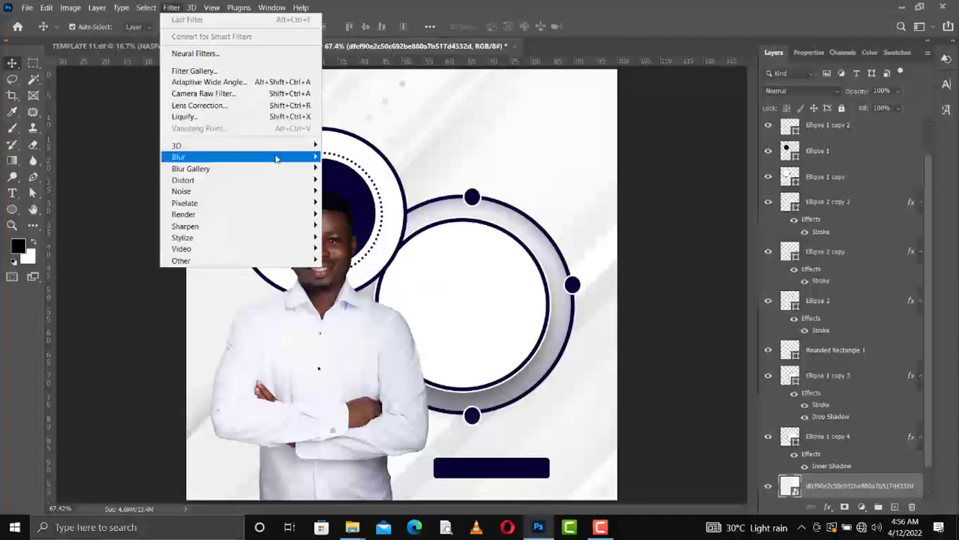
pyautogui.moveTo(277, 159)
pyautogui.click(365, 204)
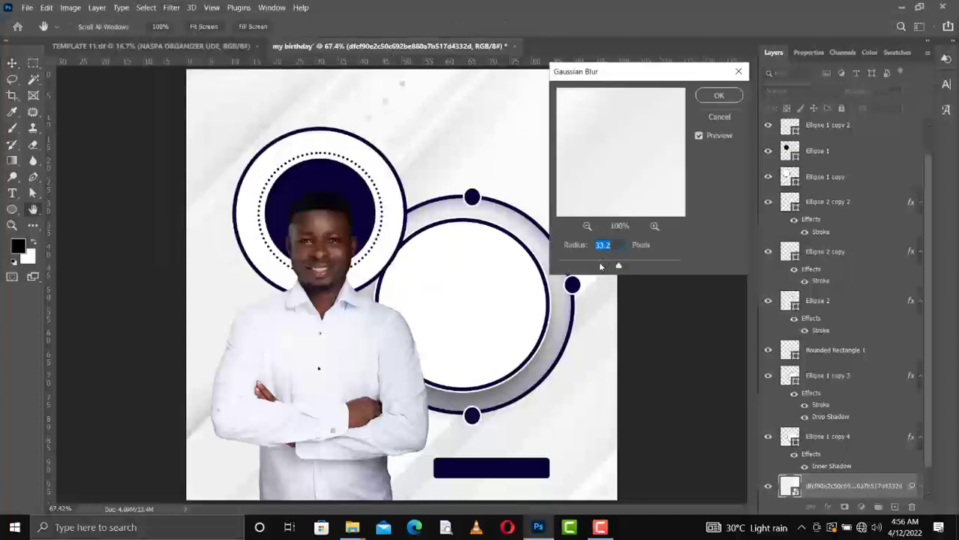
pyautogui.click(598, 266)
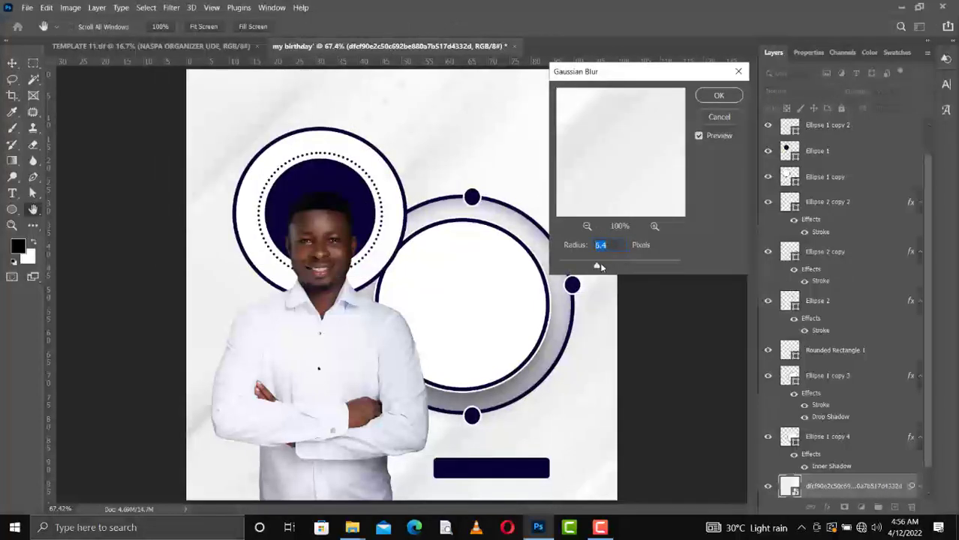
pyautogui.click(719, 96)
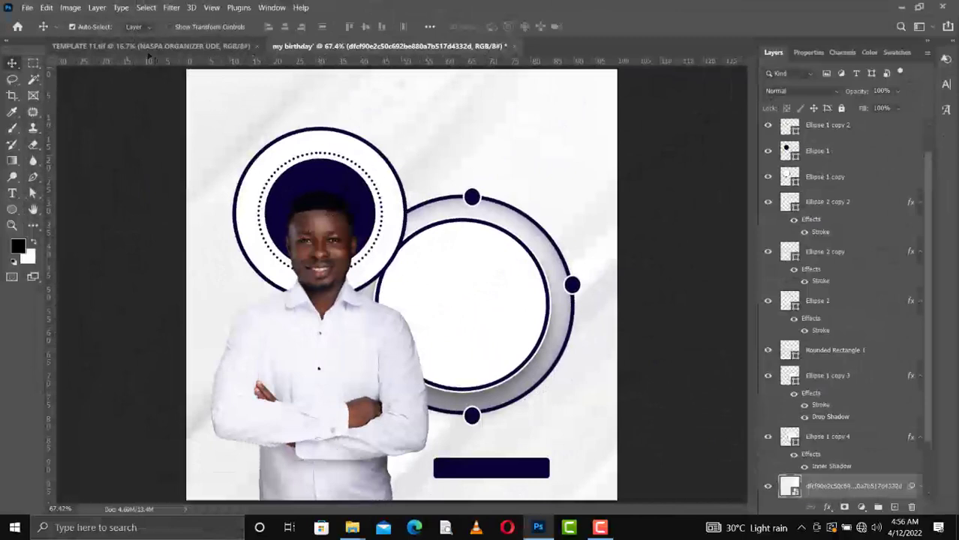
# Select the layers from Ellipse 1 copy 2 down to the texture and group them into Group 1.
pyautogui.scroll(2, 833, 144)
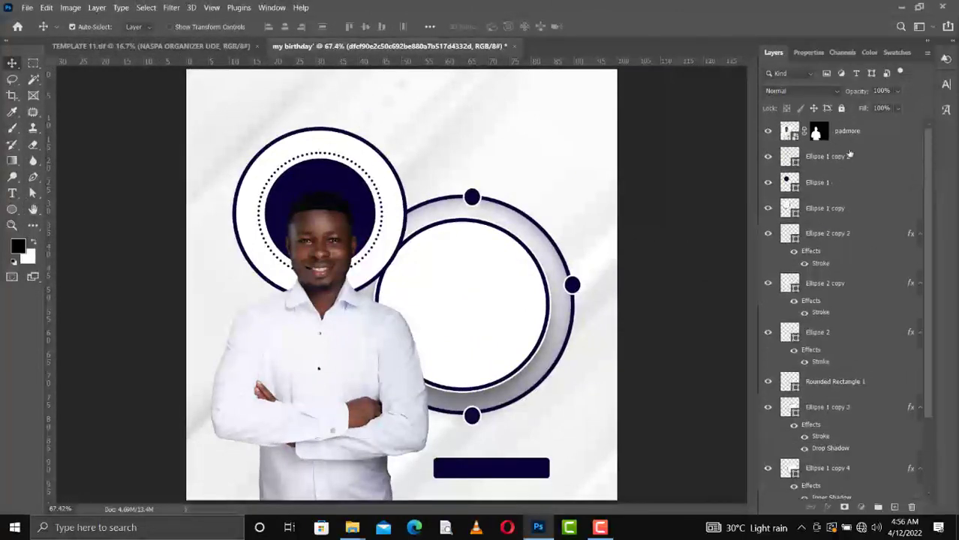
pyautogui.click(850, 155)
pyautogui.scroll(-3, 853, 437)
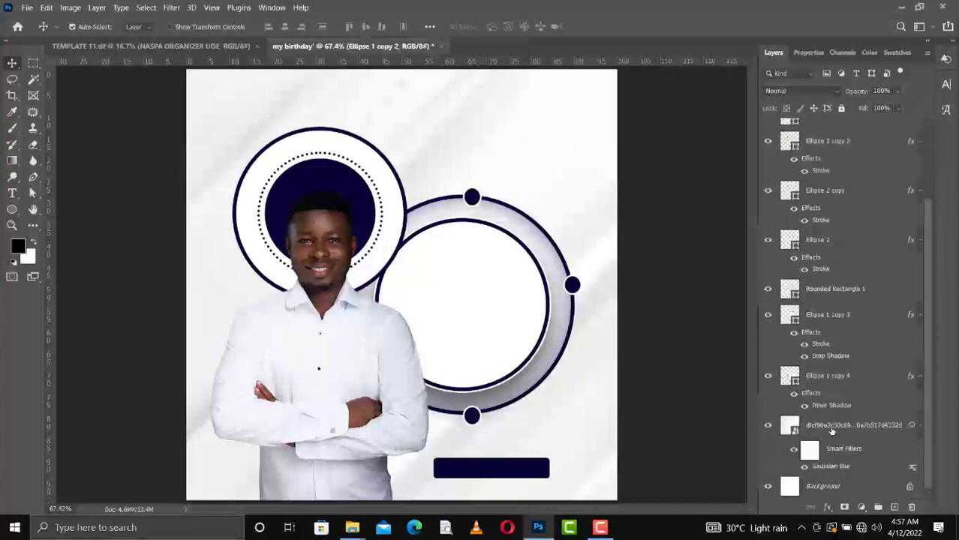
pyautogui.keyDown('shift'); pyautogui.click(832, 426); pyautogui.keyUp('shift')
pyautogui.hotkey('ctrl', 'g')
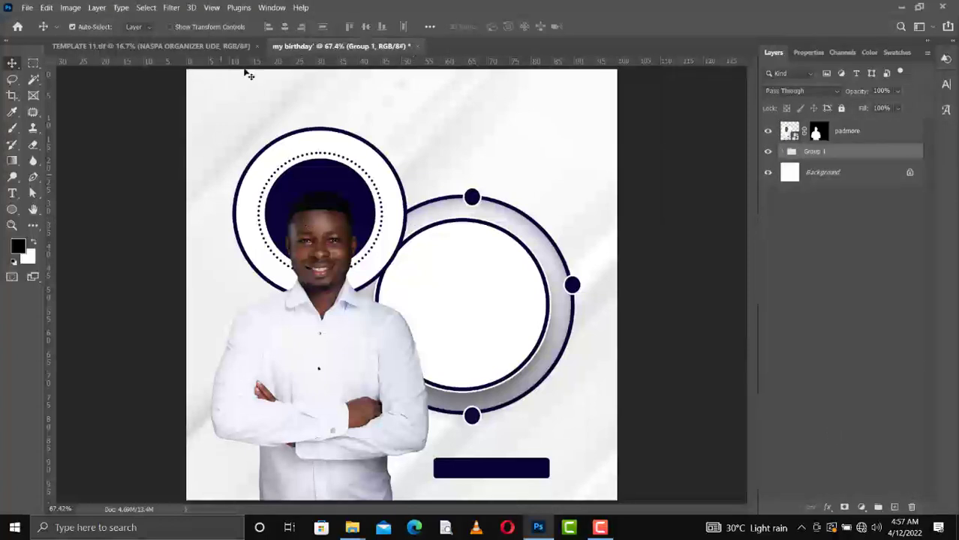
# Delete the unwanted Layer 1 from the my birthday flyer.
pyautogui.click(195, 46)
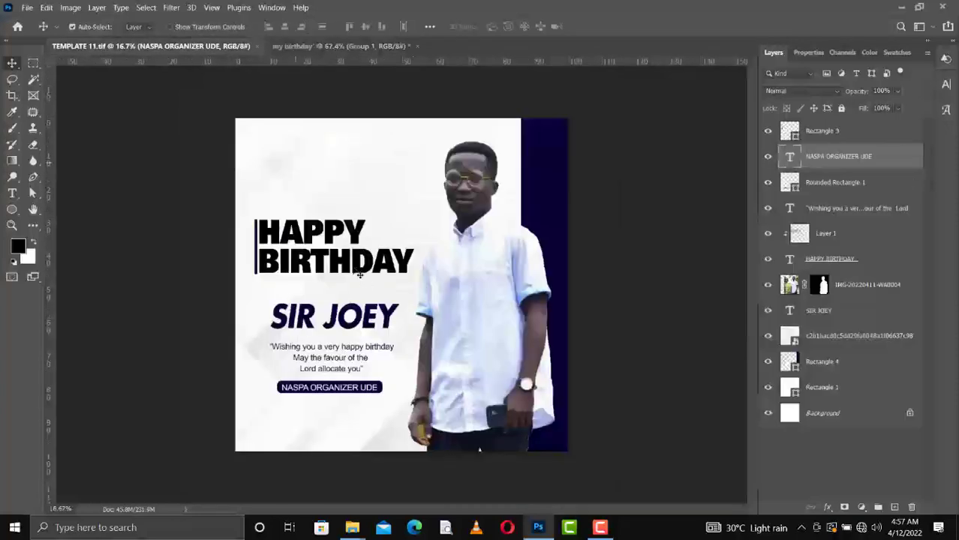
pyautogui.click(337, 242)
pyautogui.click(339, 46)
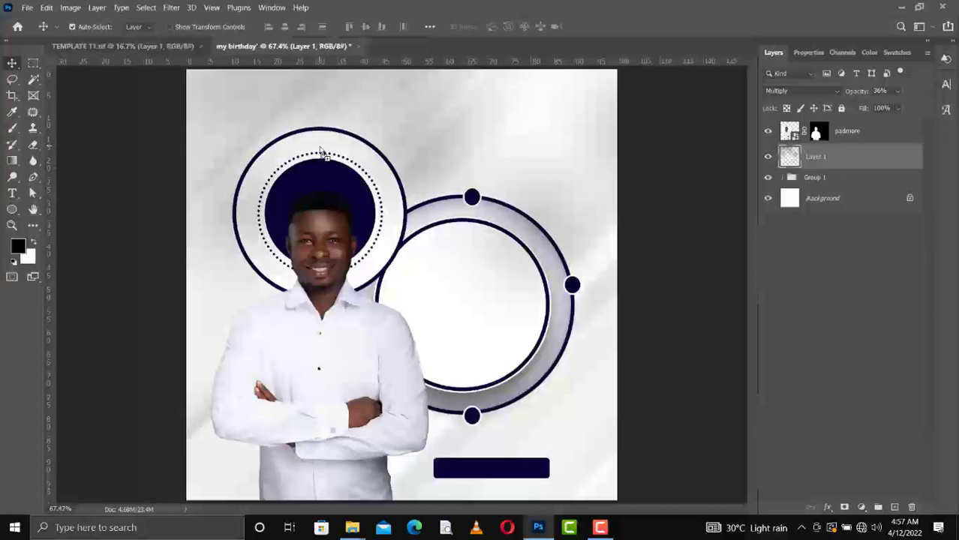
pyautogui.press('Delete')
# Copy the template's HAPPY BIRTHDAY heading into the flyer, scaled to about 25% and placed top-left above the halo.
pyautogui.click(155, 48)
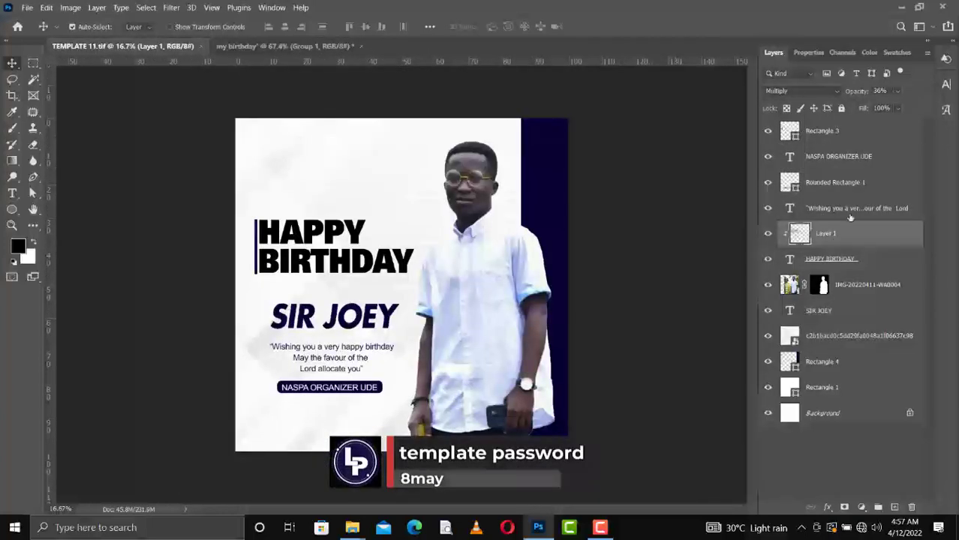
pyautogui.click(767, 234)
pyautogui.moveTo(324, 236); pyautogui.dragTo(324, 159)
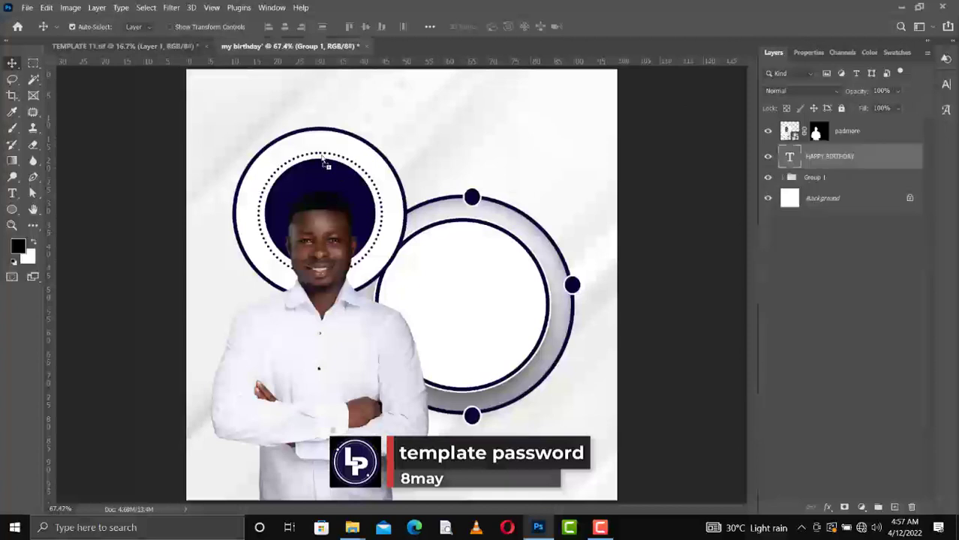
pyautogui.hotkey('ctrl', 't')
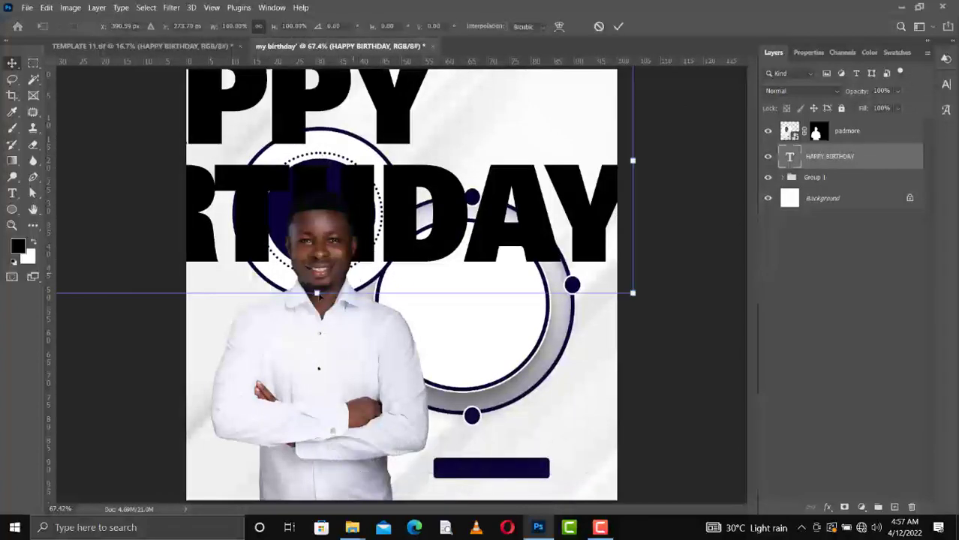
pyautogui.moveTo(318, 296); pyautogui.dragTo(334, 138)
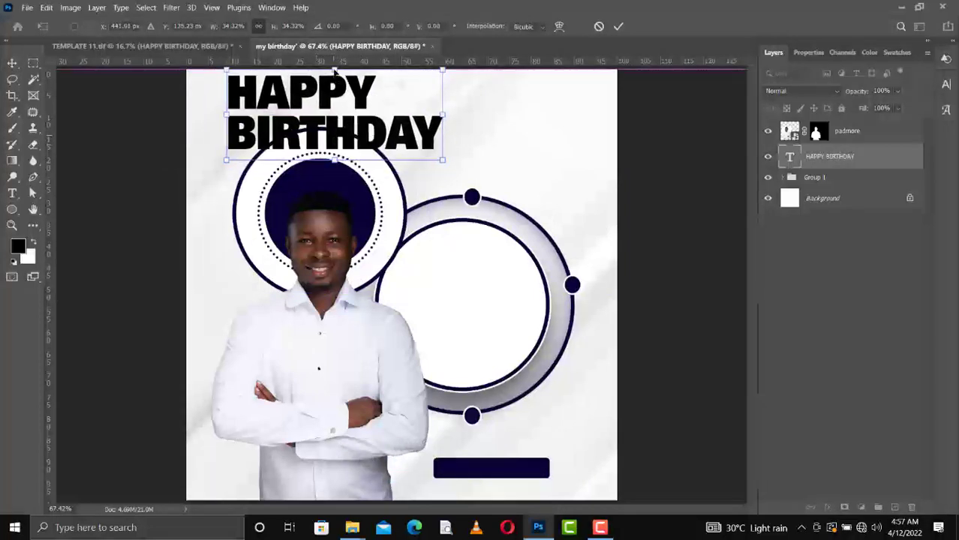
pyautogui.moveTo(335, 70); pyautogui.dragTo(335, 95)
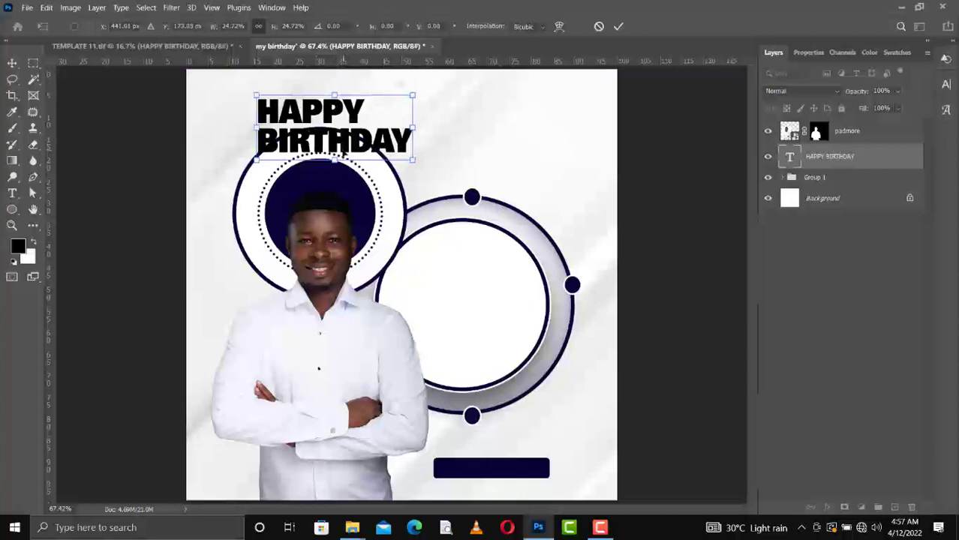
pyautogui.moveTo(343, 153); pyautogui.dragTo(327, 148)
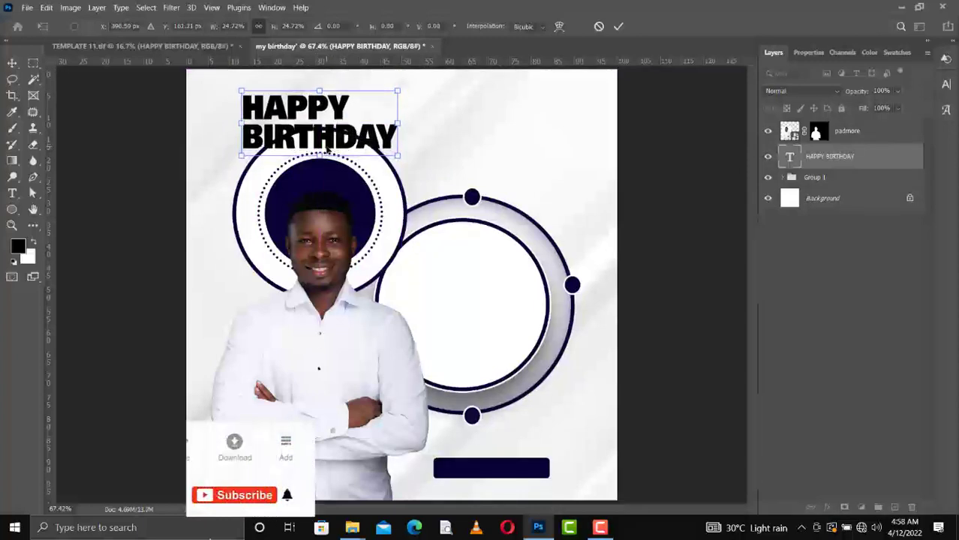
pyautogui.press('Return')
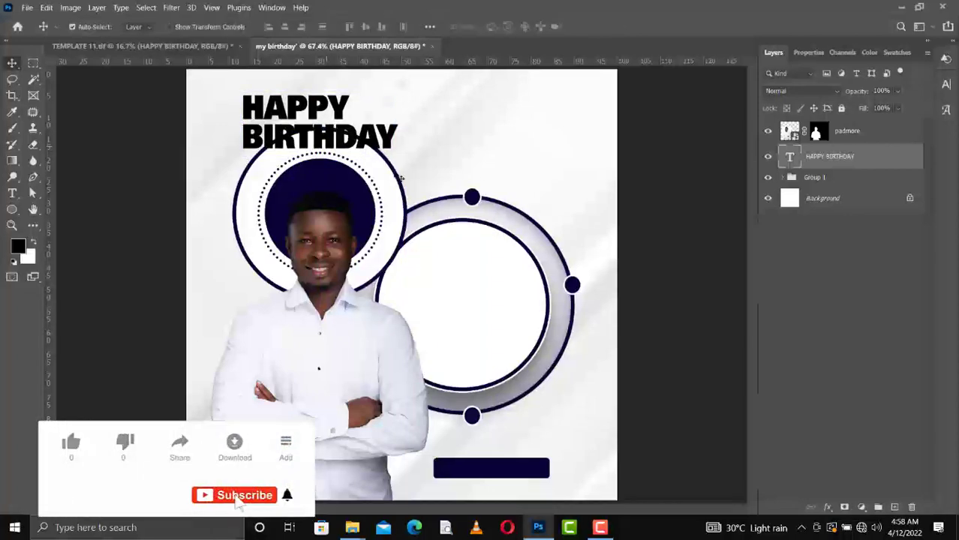
# Add a layer mask to Ellipse 1 copy from a rectangular selection around BIRTHDAY, then reselect the heading.
pyautogui.click(384, 175)
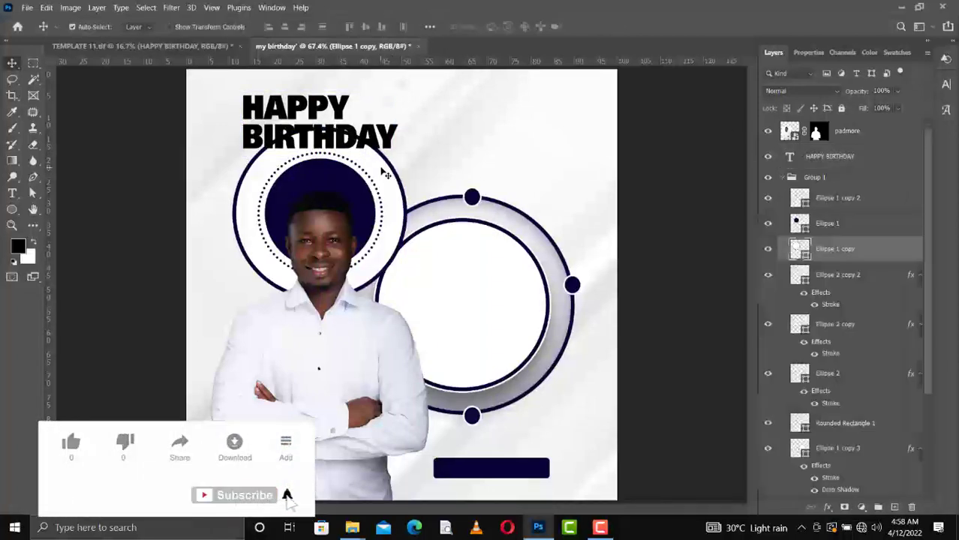
pyautogui.press('m')
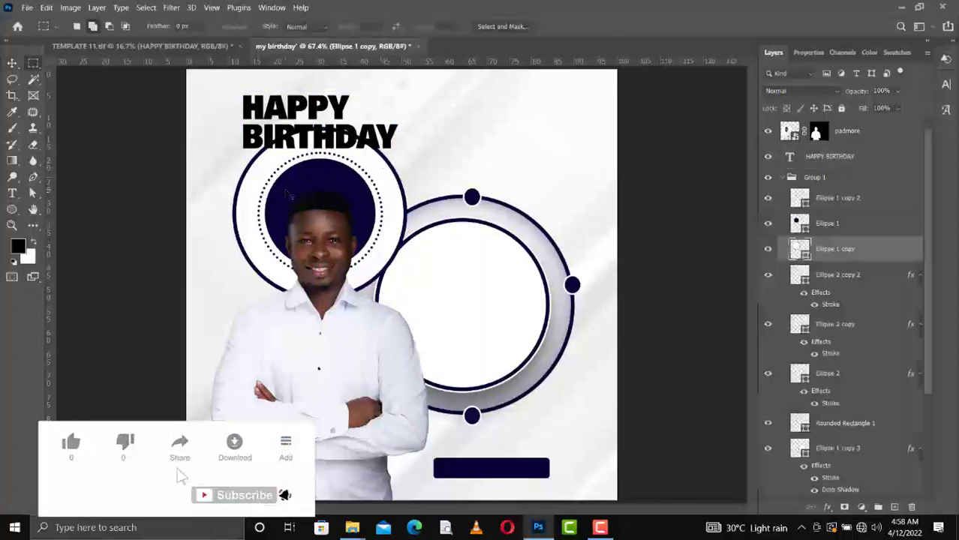
pyautogui.moveTo(239, 125); pyautogui.dragTo(403, 149)
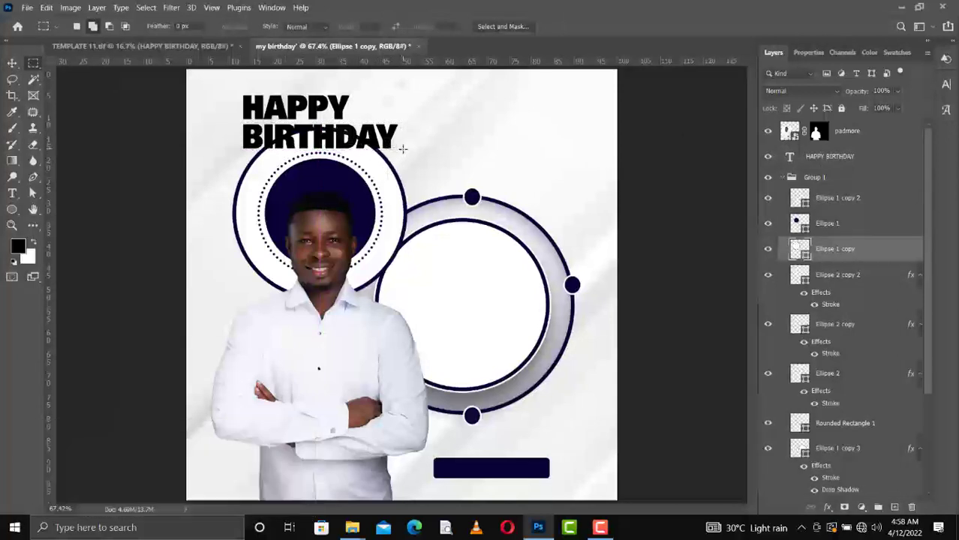
pyautogui.click(846, 508)
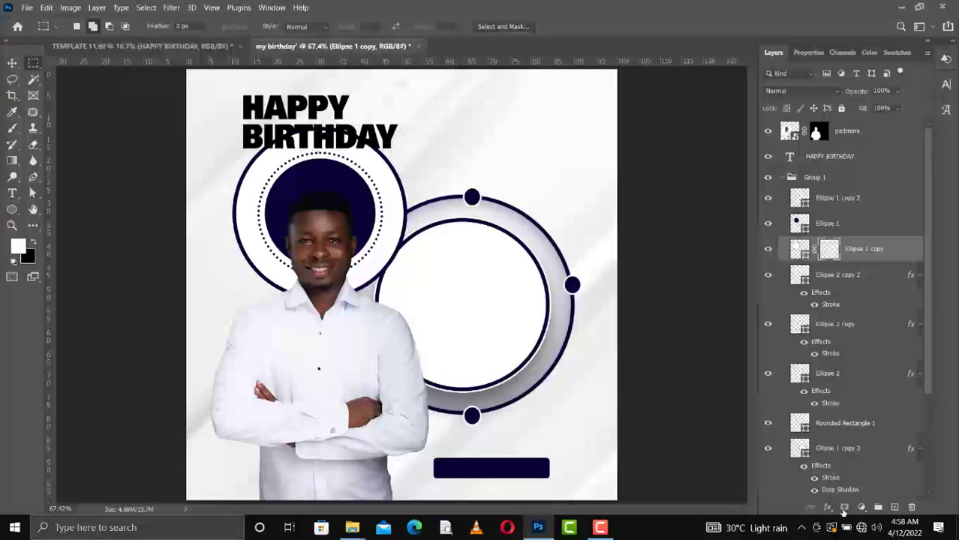
pyautogui.hotkey('ctrl', 'i')
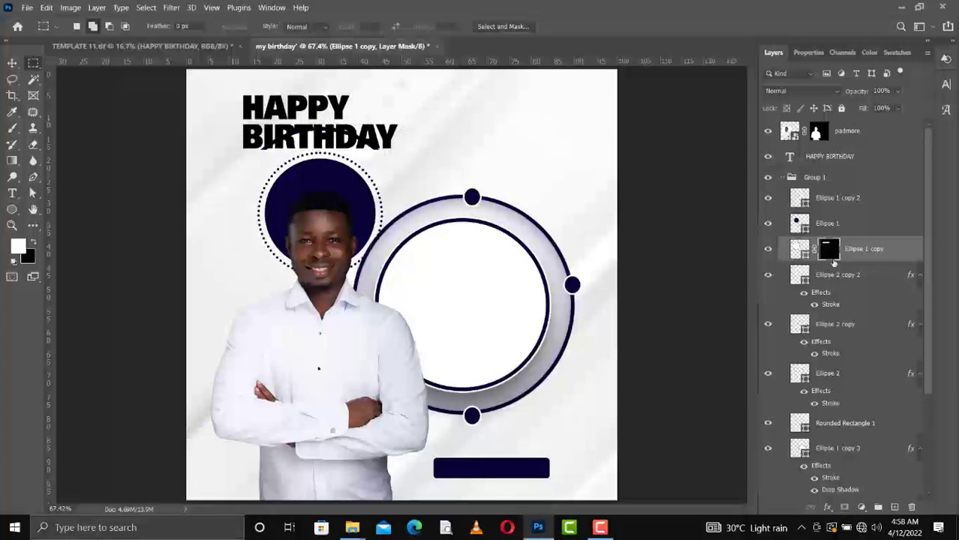
pyautogui.hotkey('ctrl', 'i')
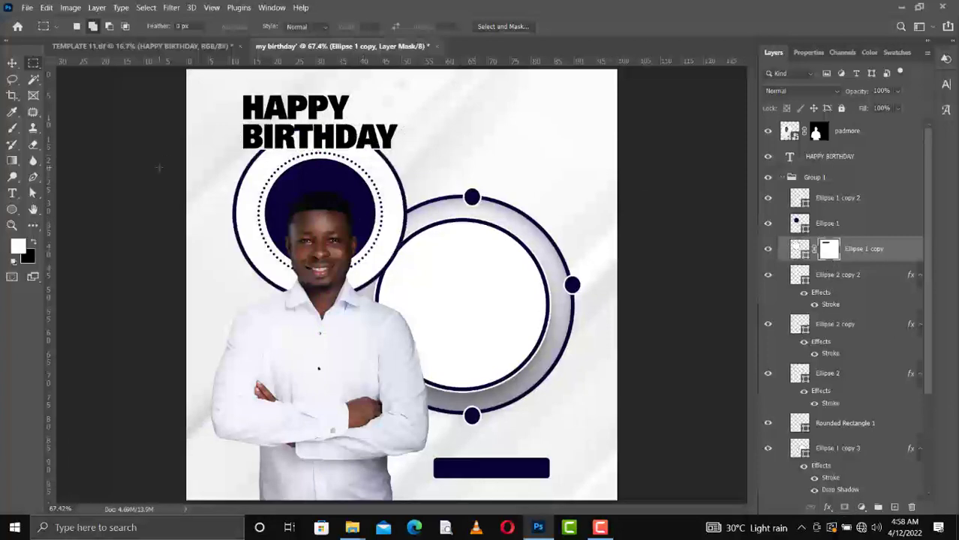
pyautogui.press('v')
pyautogui.click(293, 143)
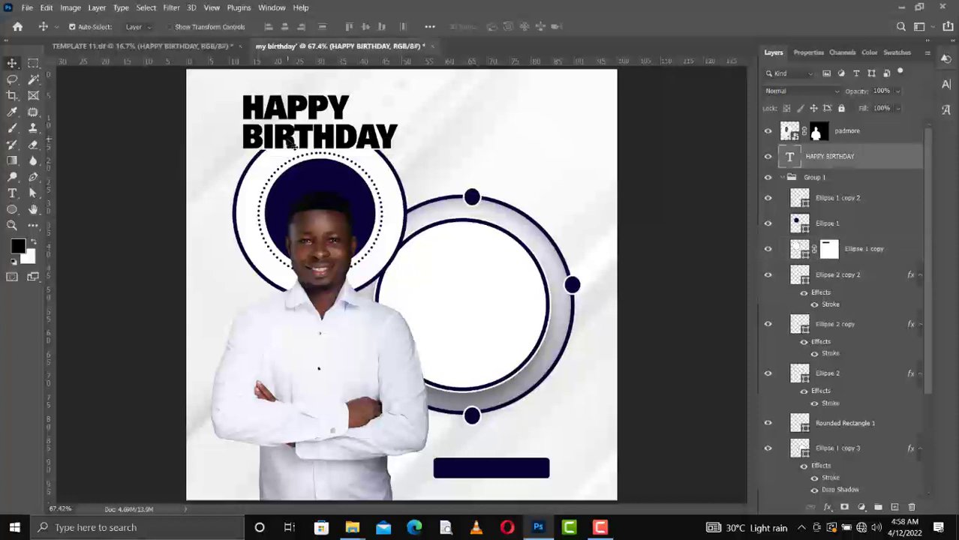
# Apply the navy swatch to the HAPPY BIRTHDAY heading text.
pyautogui.press('t')
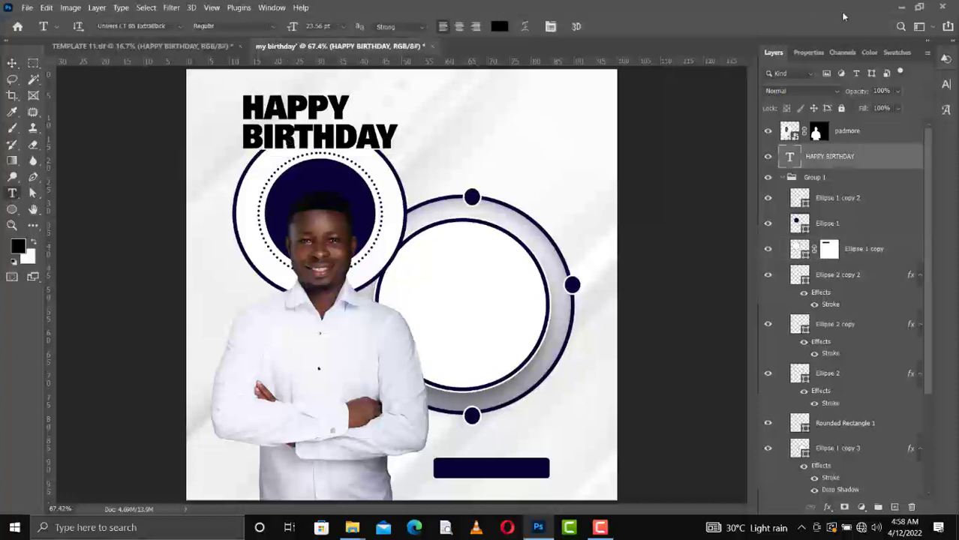
pyautogui.click(893, 52)
pyautogui.click(781, 91)
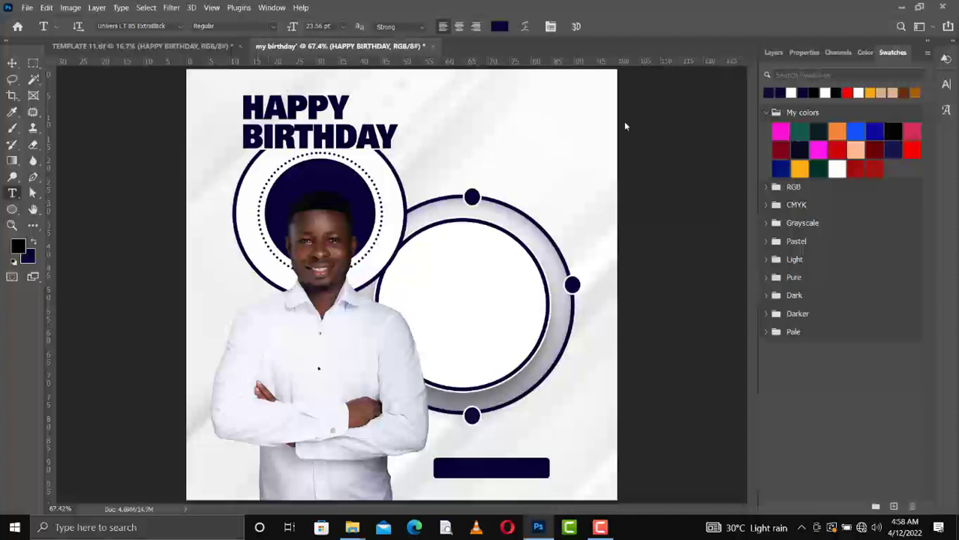
pyautogui.click(803, 53)
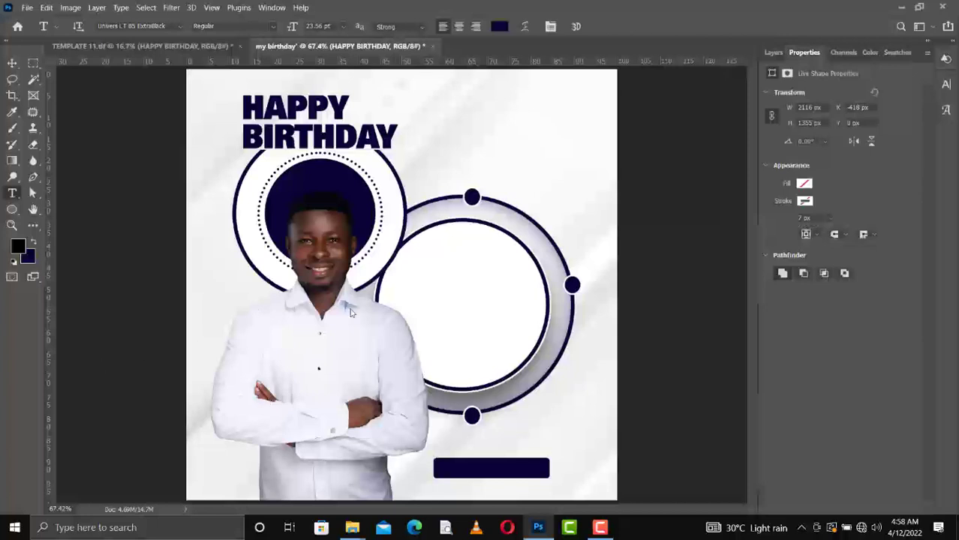
# Drag the 'Wishing you a very happy birthday' quote layer from TEMPLATE 11.tif into the flyer.
pyautogui.click(212, 46)
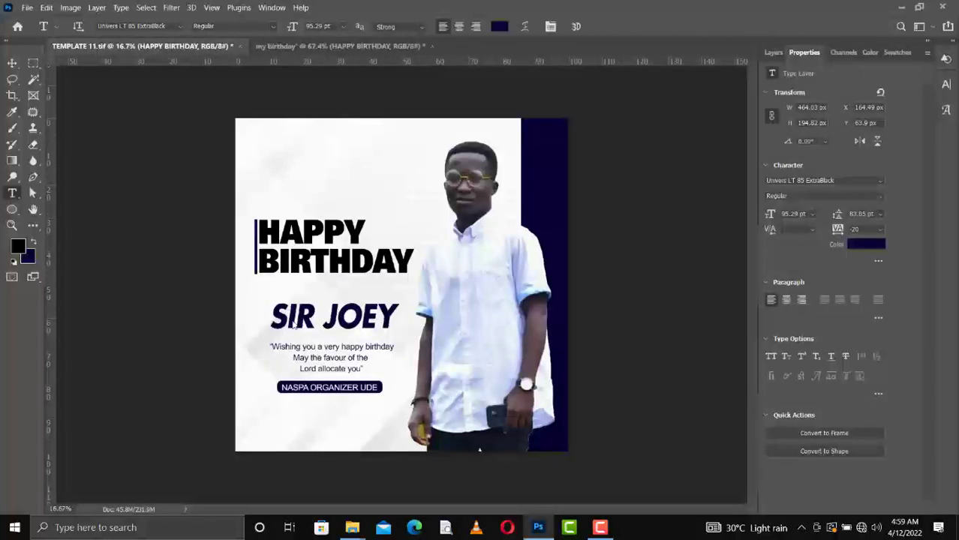
pyautogui.press('v')
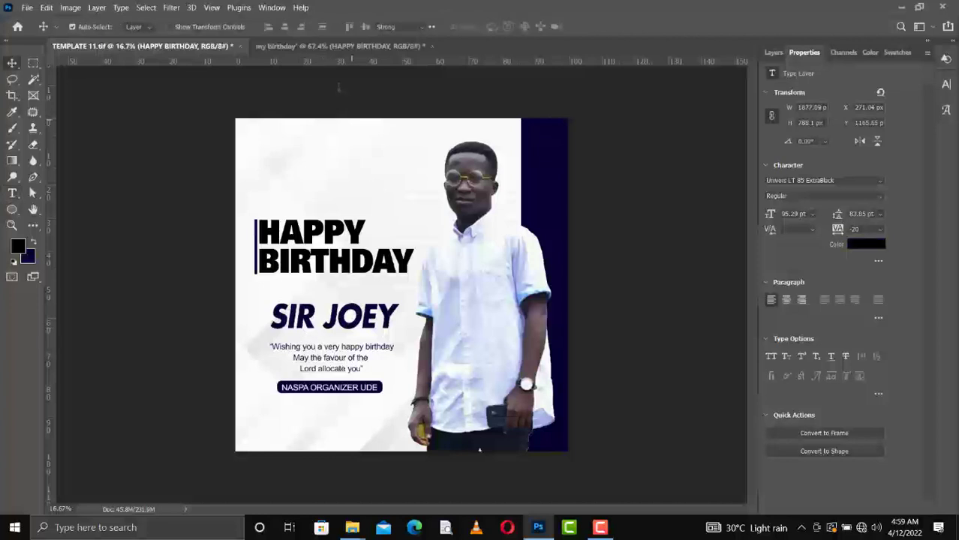
pyautogui.moveTo(270, 346); pyautogui.dragTo(327, 359)
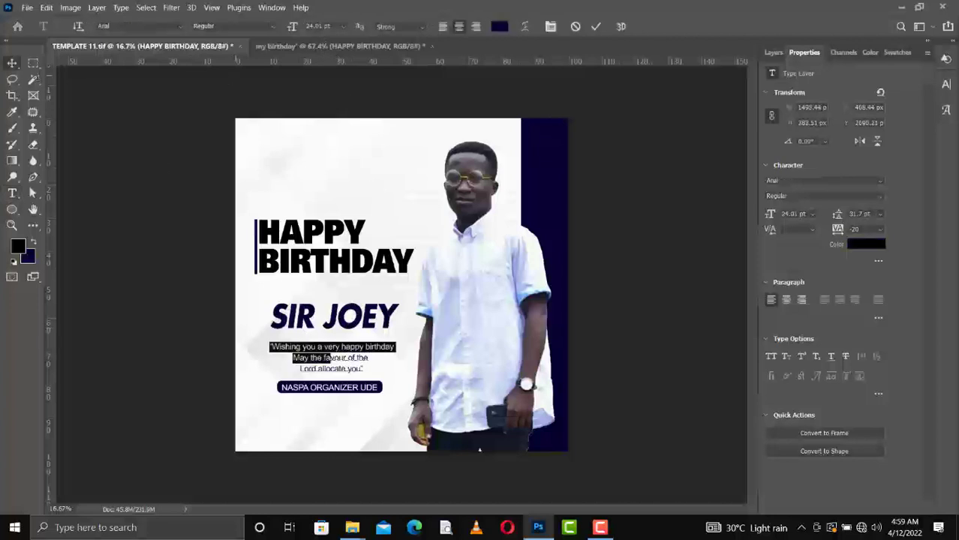
pyautogui.click(597, 27)
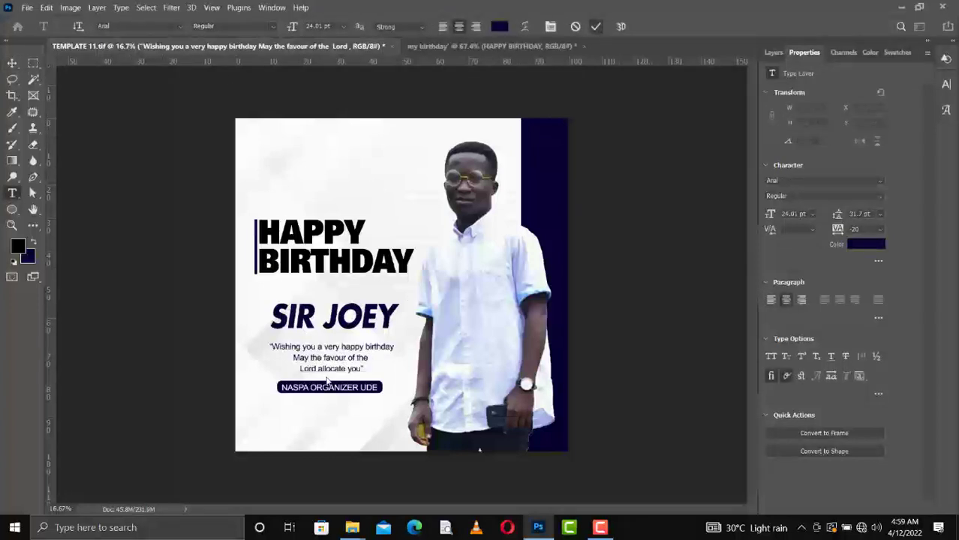
pyautogui.press('v')
pyautogui.moveTo(325, 260); pyautogui.dragTo(443, 301)
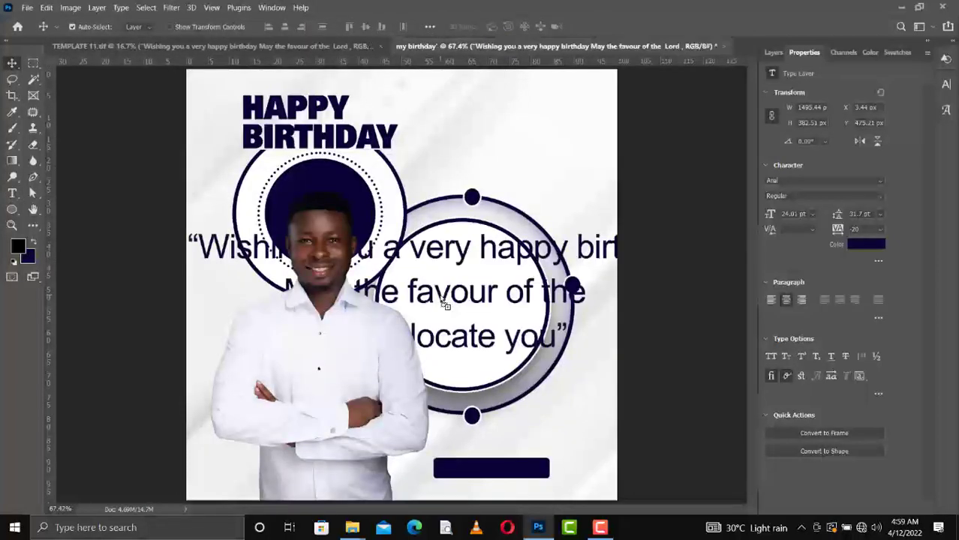
# Shrink the quote to 10 pt with auto line spacing and move it into the white ring.
pyautogui.click(814, 215)
pyautogui.click(794, 272)
pyautogui.moveTo(461, 259); pyautogui.dragTo(512, 264)
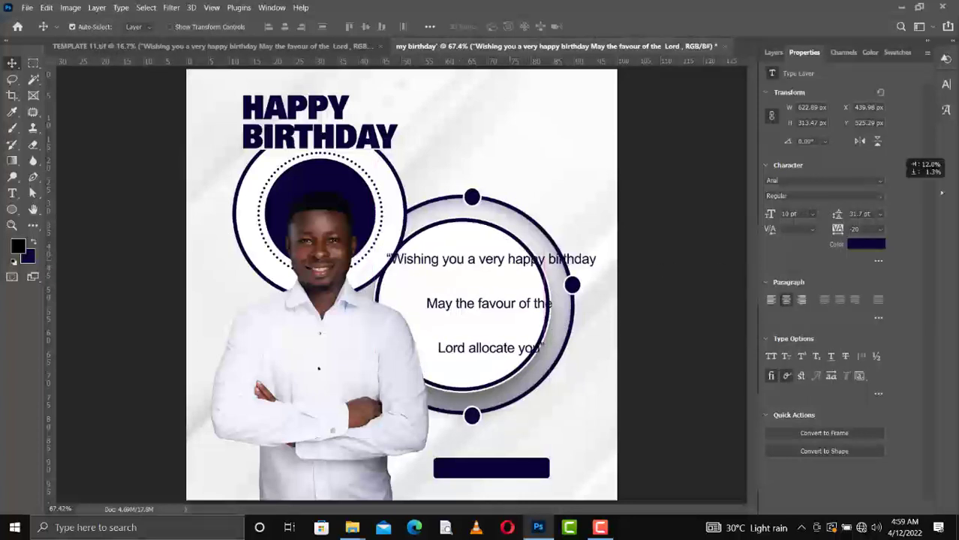
pyautogui.click(495, 208)
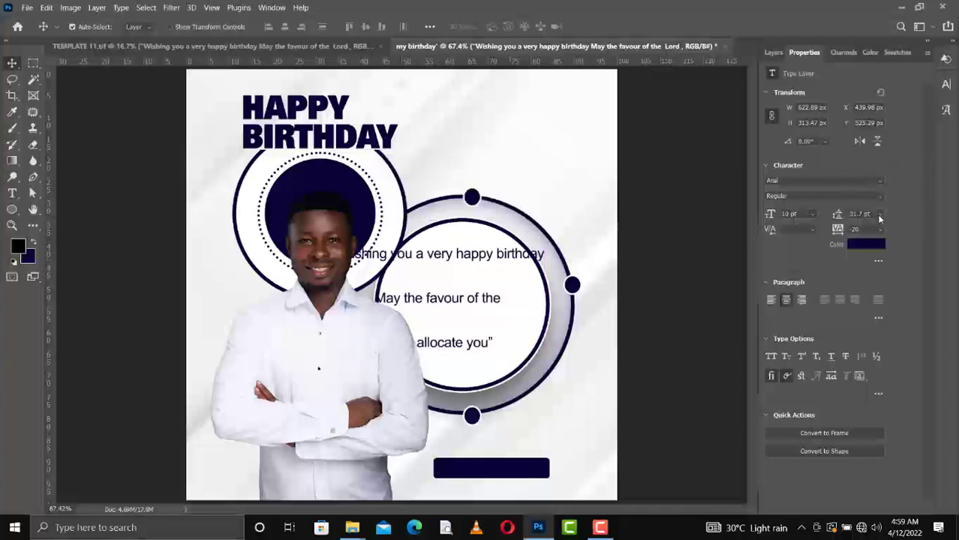
pyautogui.click(880, 214)
pyautogui.click(864, 221)
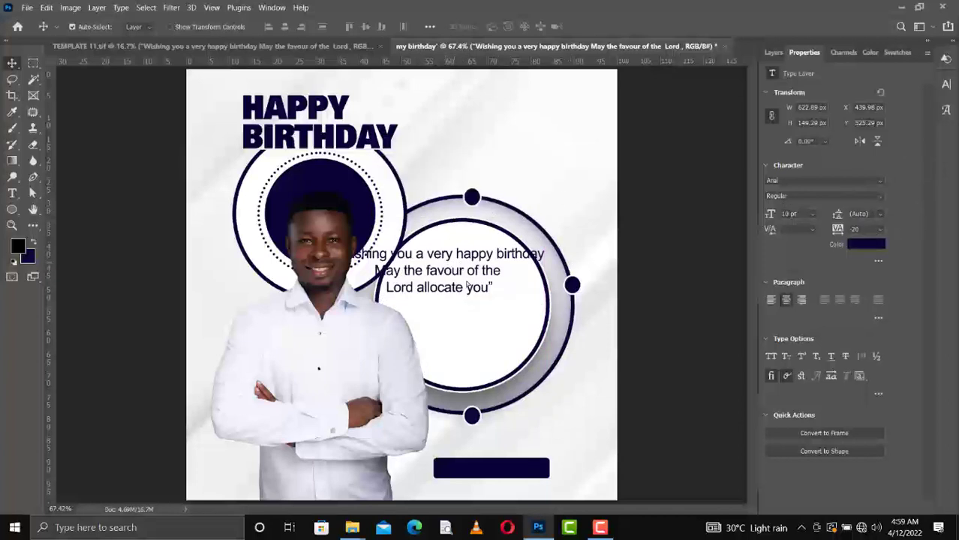
pyautogui.moveTo(466, 284)
pyautogui.mouseDown()
pyautogui.moveTo(490, 302)
pyautogui.moveTo(478, 290)
pyautogui.mouseUp()
# Break the quote so 'Happy Birthday' starts a new line, capitalising the H and B.
pyautogui.press('t')
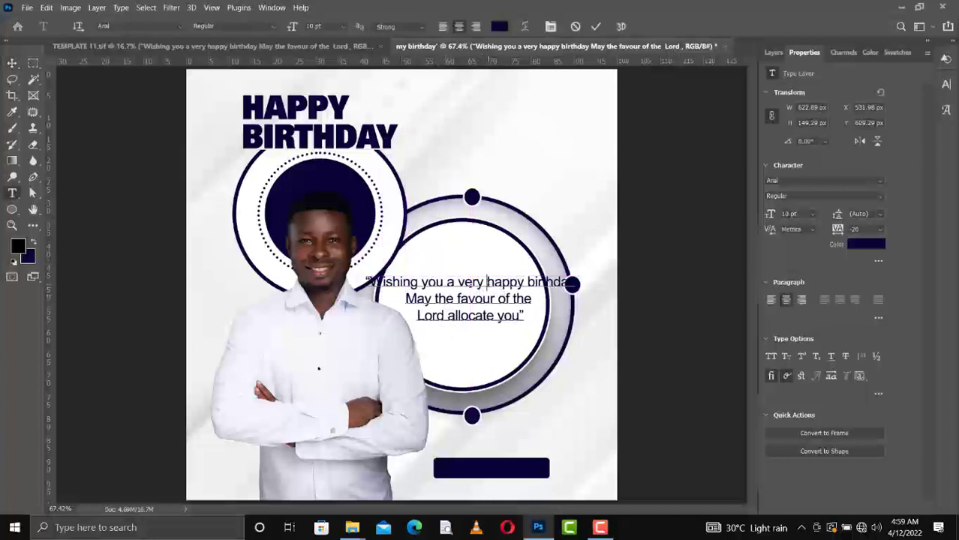
pyautogui.click(488, 283)
pyautogui.press('Return')
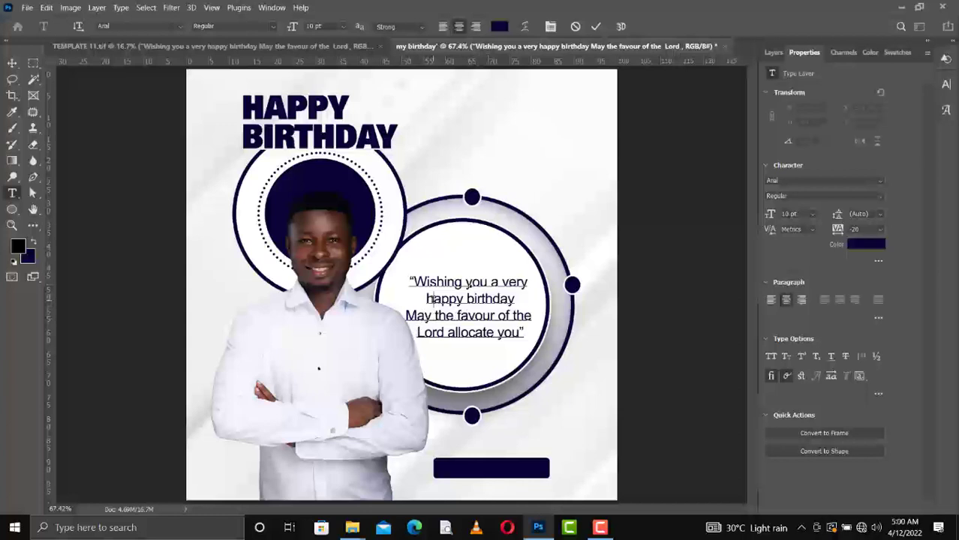
pyautogui.press('Delete')
pyautogui.write('H')
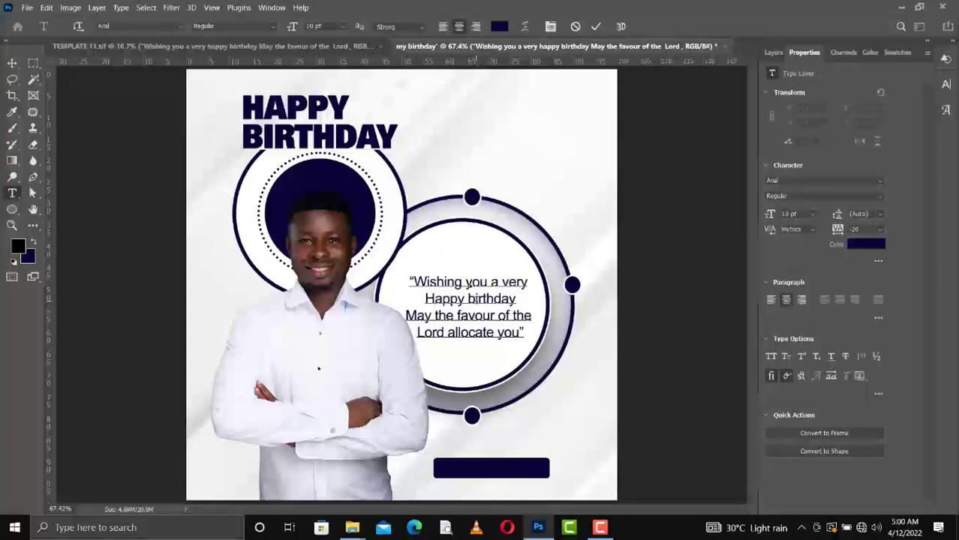
pyautogui.click(472, 298)
pyautogui.press('Delete')
pyautogui.write('B')
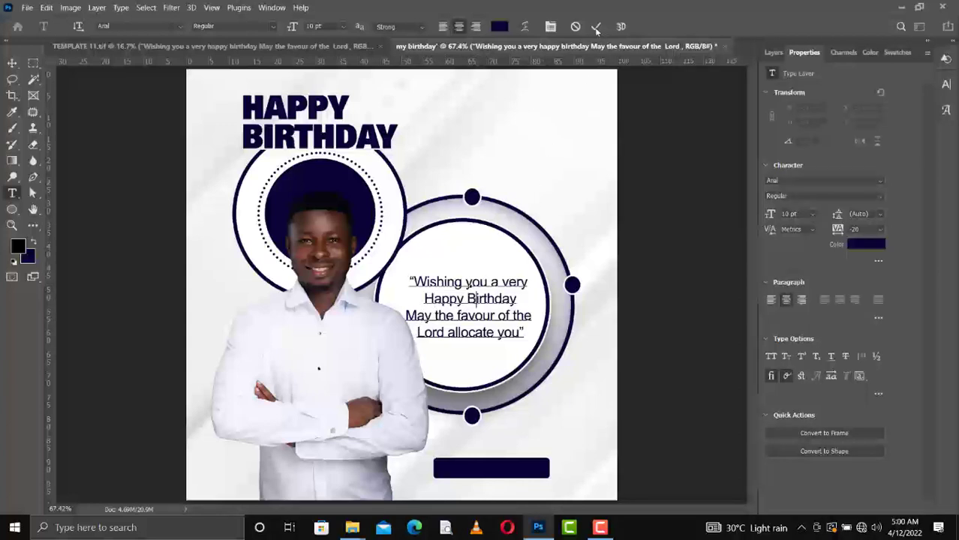
# Set the whole quote in Arial Bold and nudge it slightly upward.
pyautogui.hotkey('ctrl', 'a')
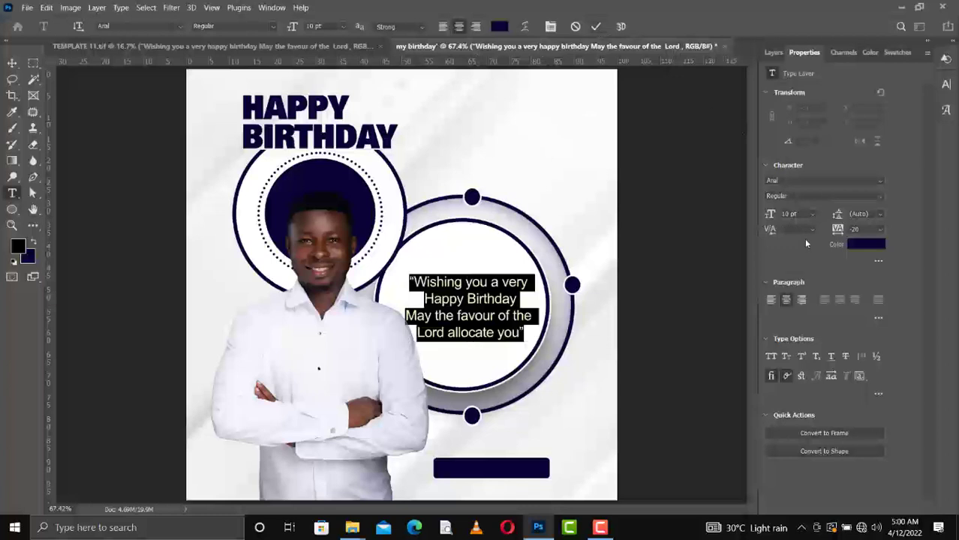
pyautogui.click(879, 180)
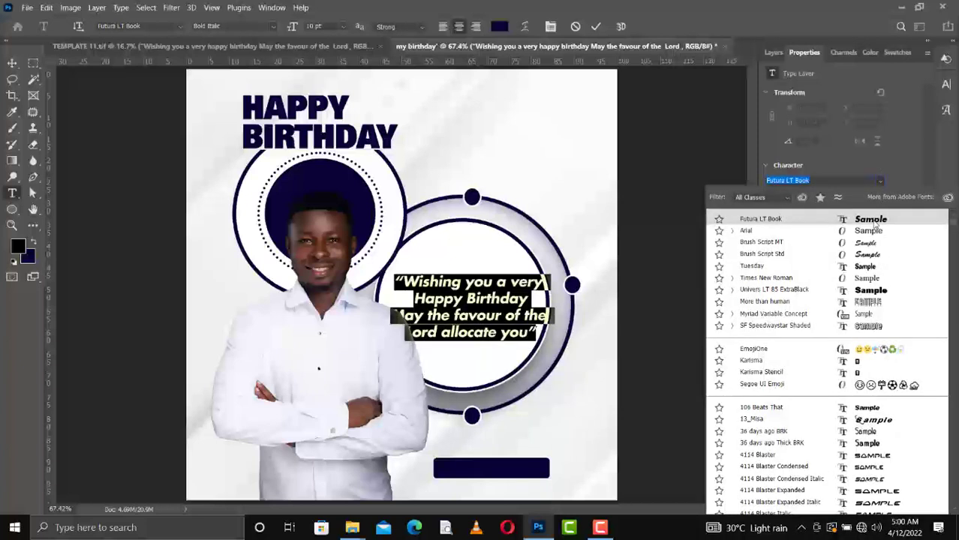
pyautogui.click(892, 172)
pyautogui.click(880, 195)
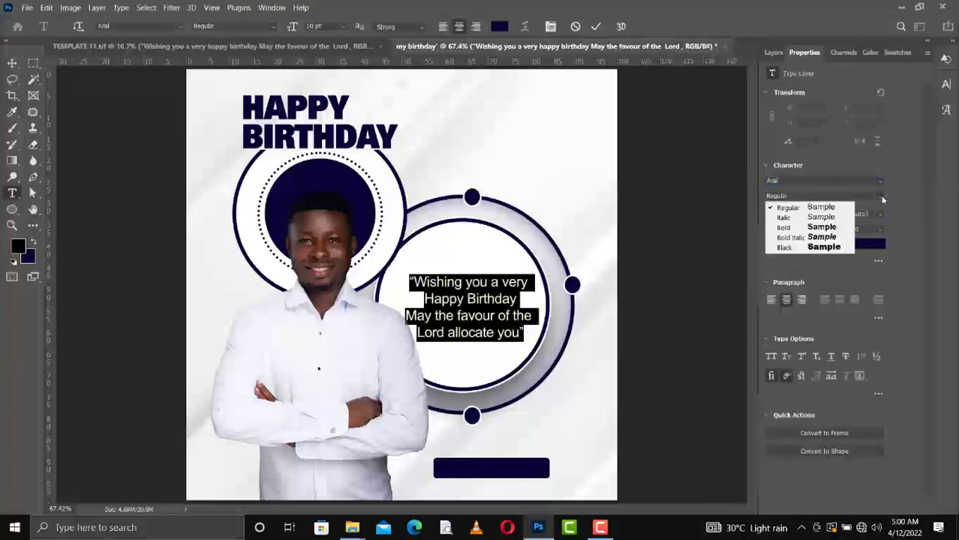
pyautogui.click(821, 227)
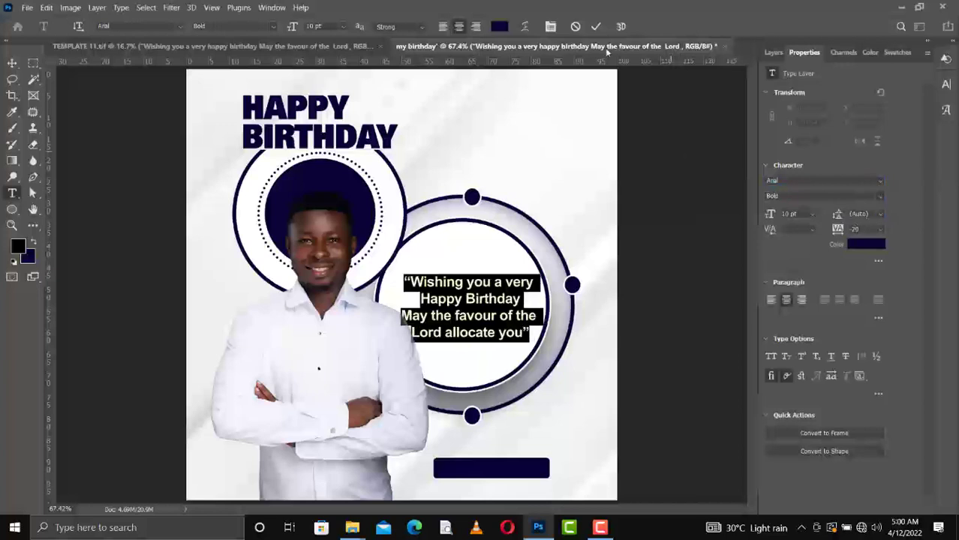
pyautogui.click(596, 27)
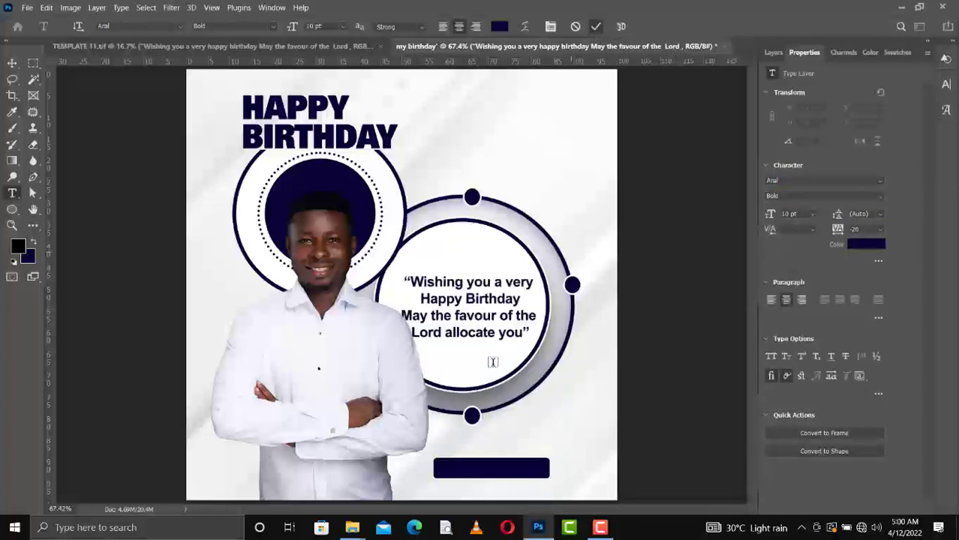
pyautogui.press('v')
pyautogui.press('Up')
pyautogui.press('Up')
pyautogui.press('Up')
pyautogui.press('Up')
pyautogui.press('Up')
pyautogui.press('Up')
pyautogui.press('Up')
pyautogui.press('Up')
pyautogui.press('Up')
pyautogui.press('Up')
pyautogui.press('Up')
pyautogui.press('Up')
pyautogui.press('Up')
pyautogui.press('Up')
pyautogui.press('Up')
pyautogui.press('Up')
pyautogui.press('Up')
pyautogui.press('Up')
pyautogui.press('Up')
pyautogui.press('Up')
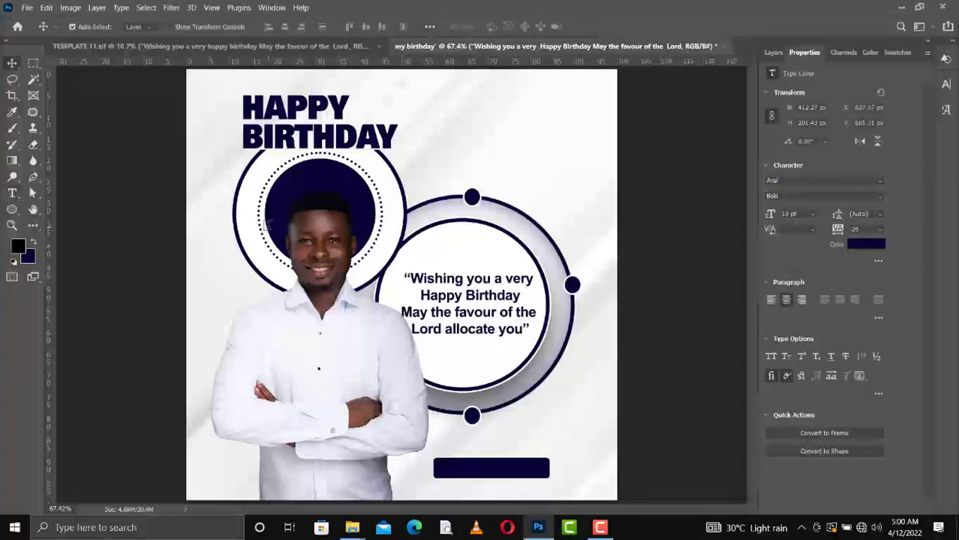
pyautogui.press('Up')
pyautogui.press('Up')
pyautogui.press('Up')
pyautogui.press('Up')
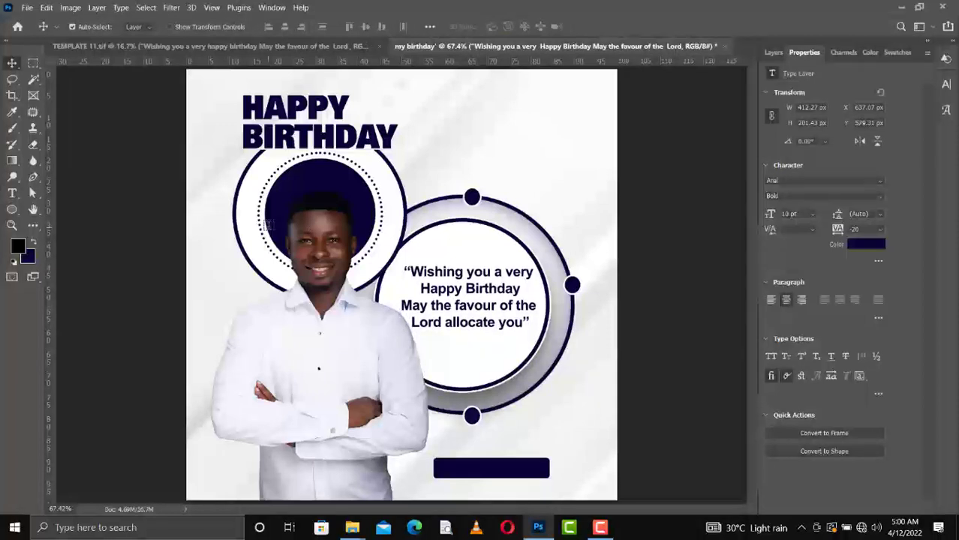
# Lower the navy bar slightly and type the celebrant's name centred just above it.
pyautogui.moveTo(505, 471); pyautogui.dragTo(503, 481)
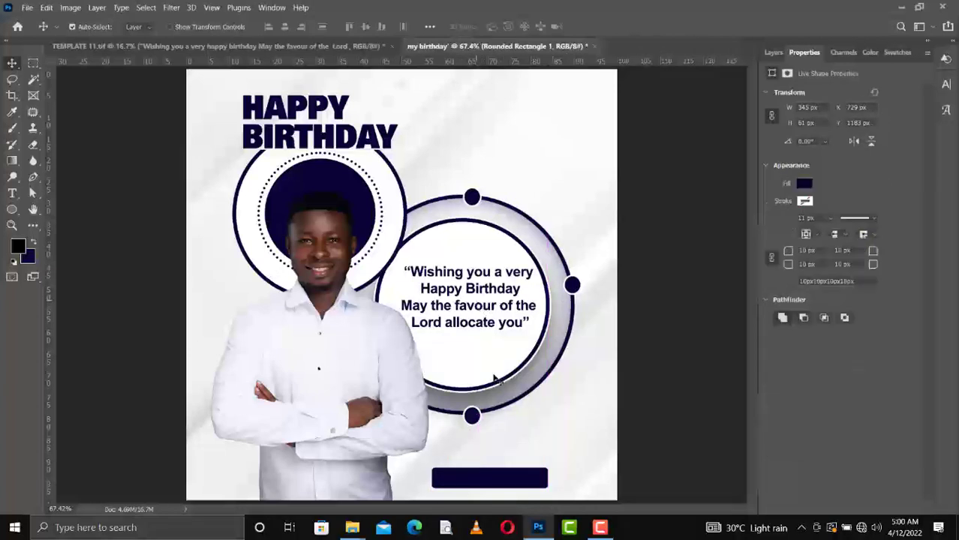
pyautogui.moveTo(15, 197); pyautogui.dragTo(63, 198)
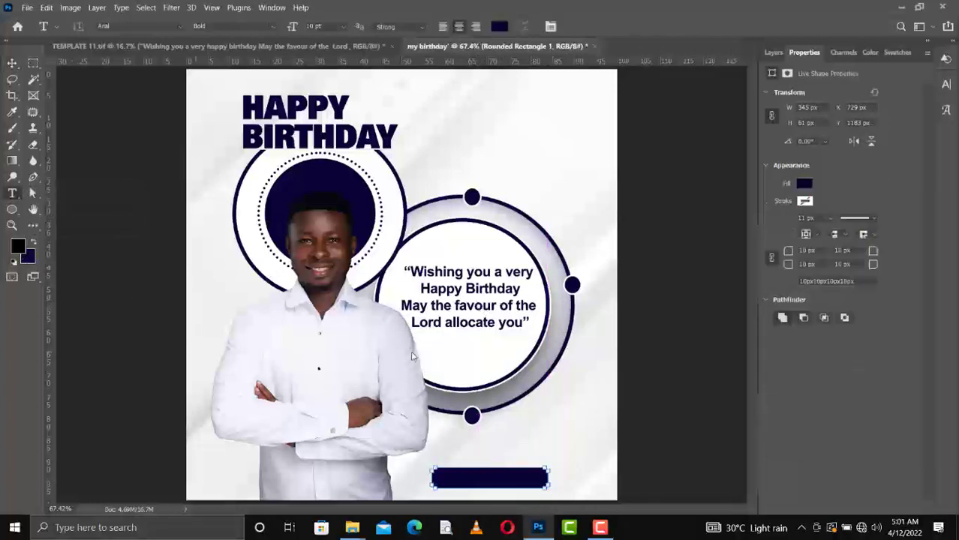
pyautogui.click(454, 452)
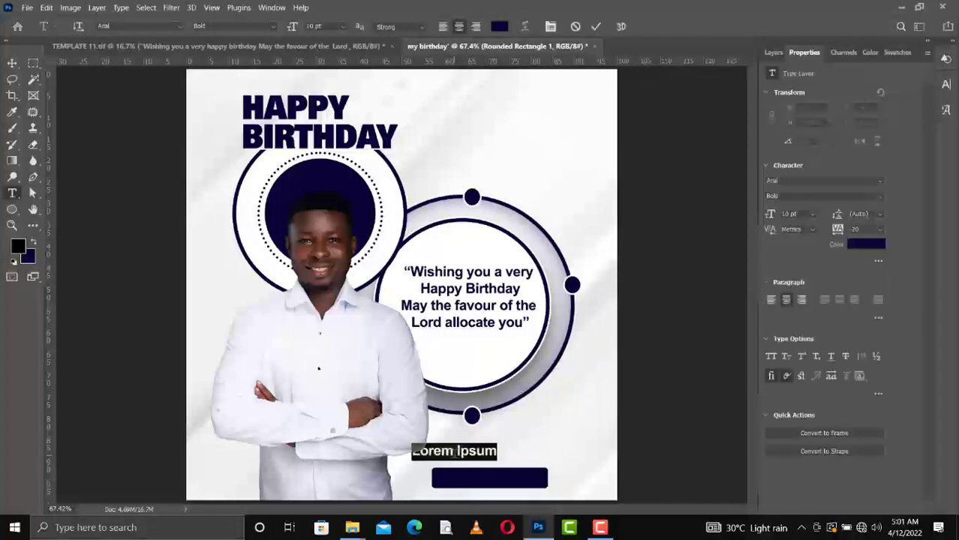
pyautogui.click(456, 451)
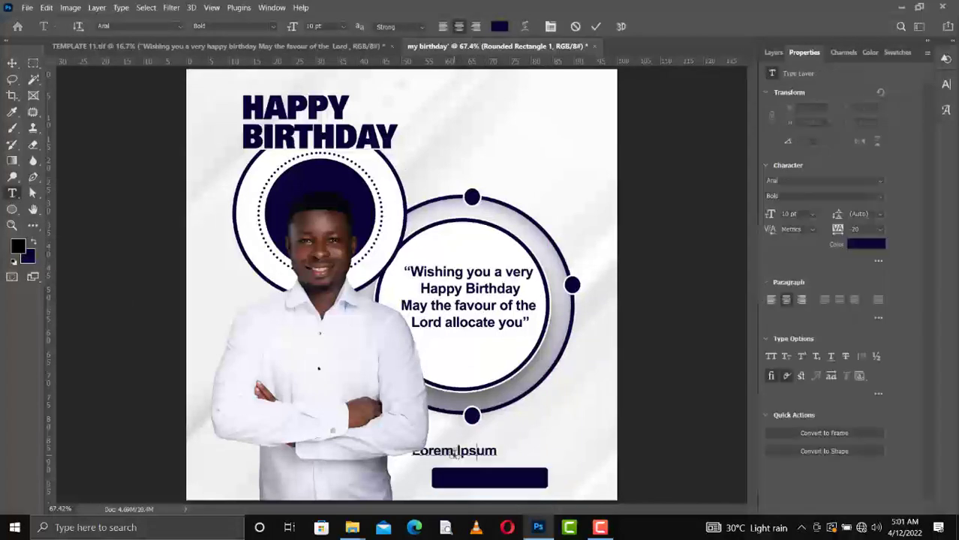
pyautogui.hotkey('ctrl', 'a')
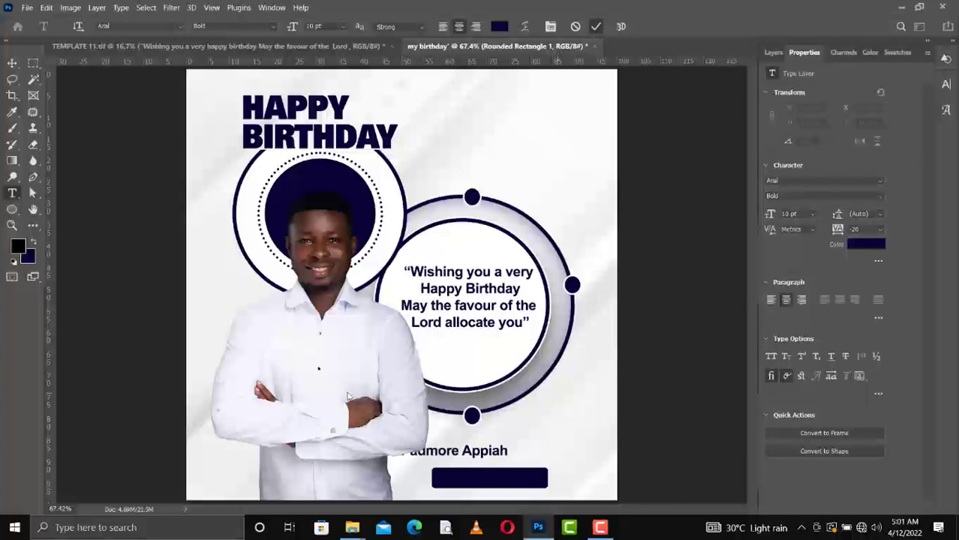
pyautogui.press('v')
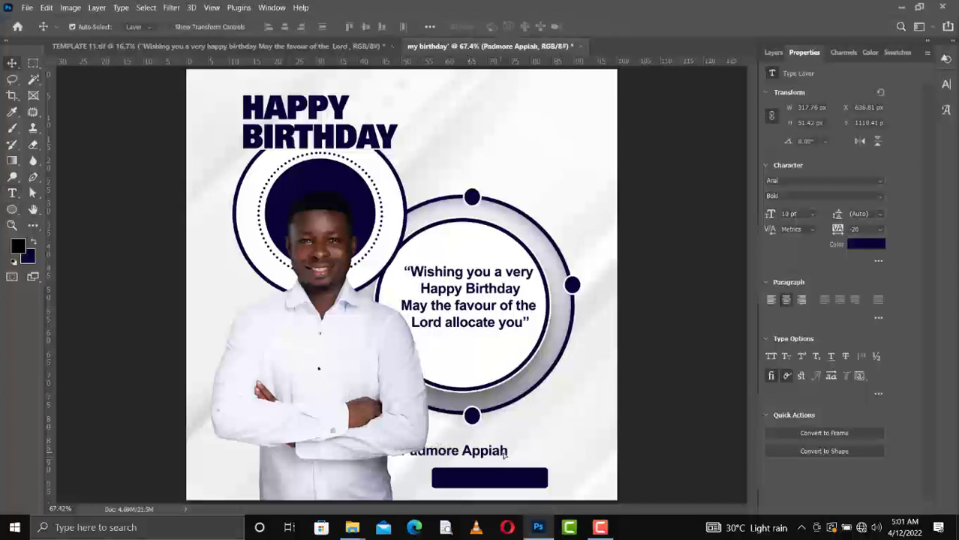
pyautogui.moveTo(504, 453); pyautogui.dragTo(557, 450)
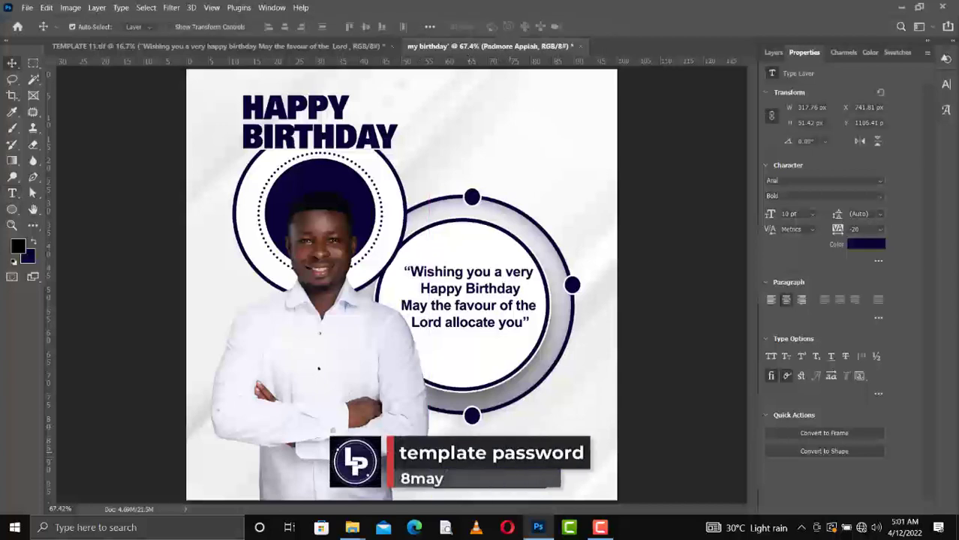
pyautogui.press('Down')
pyautogui.press('Down')
pyautogui.press('Down')
pyautogui.press('Down')
pyautogui.press('Down')
pyautogui.press('Down')
pyautogui.press('Down')
pyautogui.press('Down')
pyautogui.press('Down')
pyautogui.press('Down')
pyautogui.press('Down')
pyautogui.press('Down')
pyautogui.press('Down')
pyautogui.press('Down')
pyautogui.press('Down')
pyautogui.press('Down')
pyautogui.press('Down')
pyautogui.press('Down')
pyautogui.press('Down')
pyautogui.press('Down')
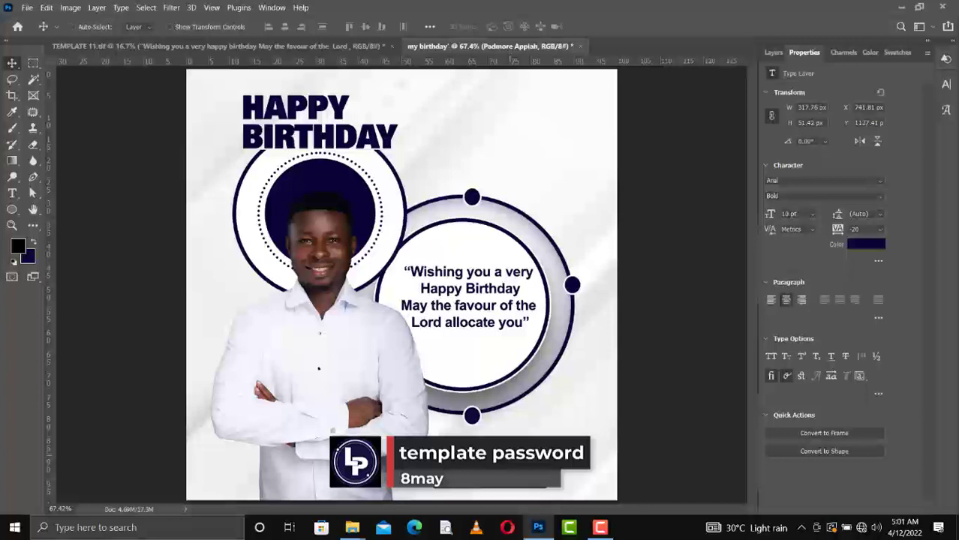
# Duplicate the name label and place the copy onto the navy bar.
pyautogui.hotkey('ctrl', 'j')
pyautogui.moveTo(511, 462); pyautogui.dragTo(511, 479)
pyautogui.click(892, 53)
# Fill the copied label with white and retype it as 13TH APRIL.
pyautogui.click(791, 93)
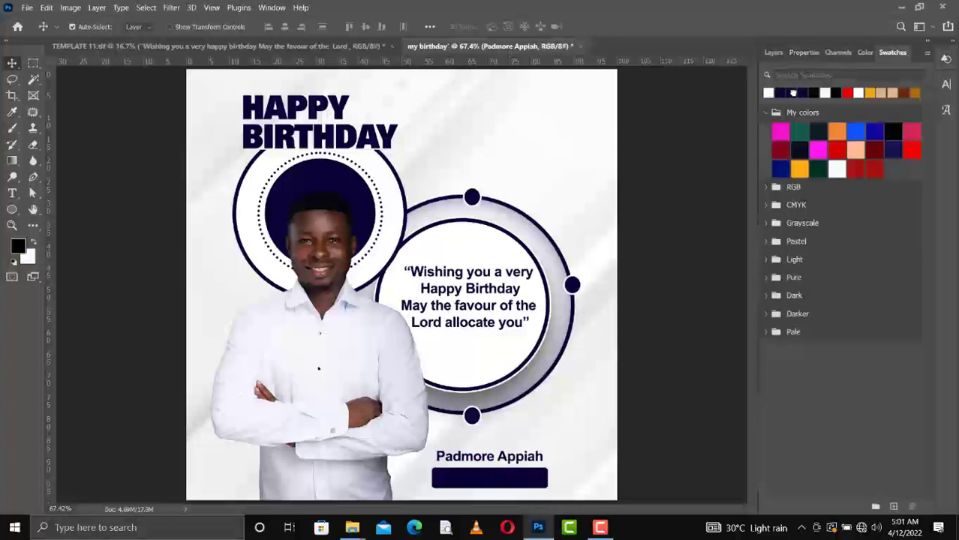
pyautogui.hotkey('ctrl', 'BackSpace')
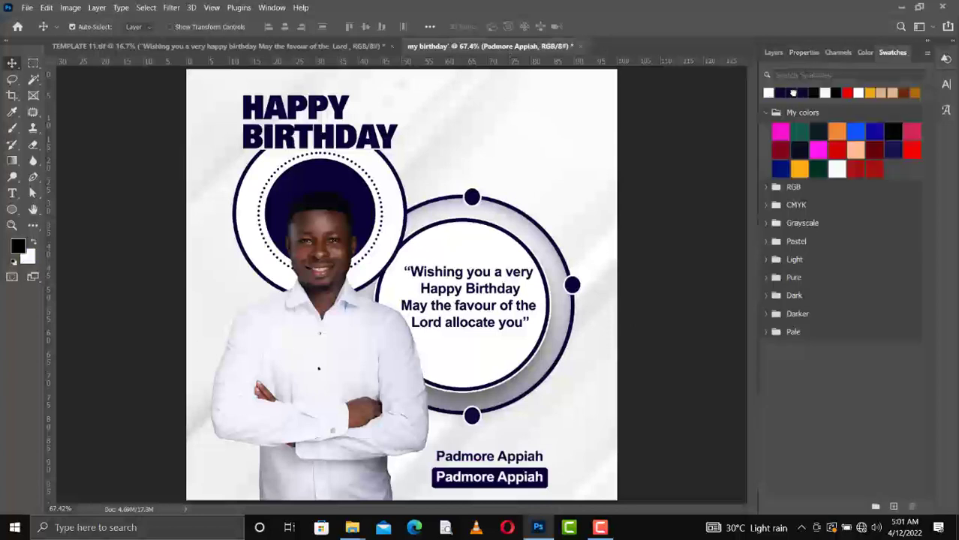
pyautogui.doubleClick(487, 485)
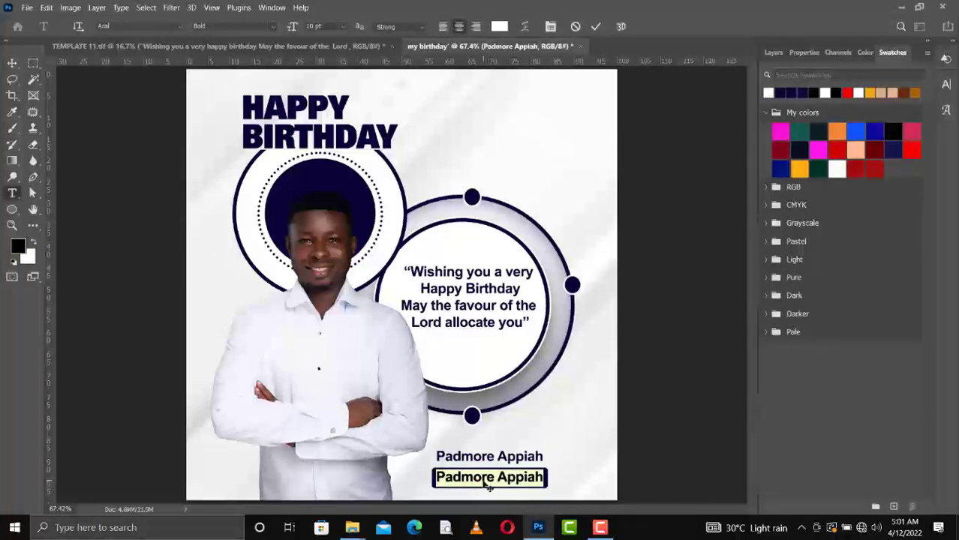
pyautogui.click(488, 486)
pyautogui.write('13TH')
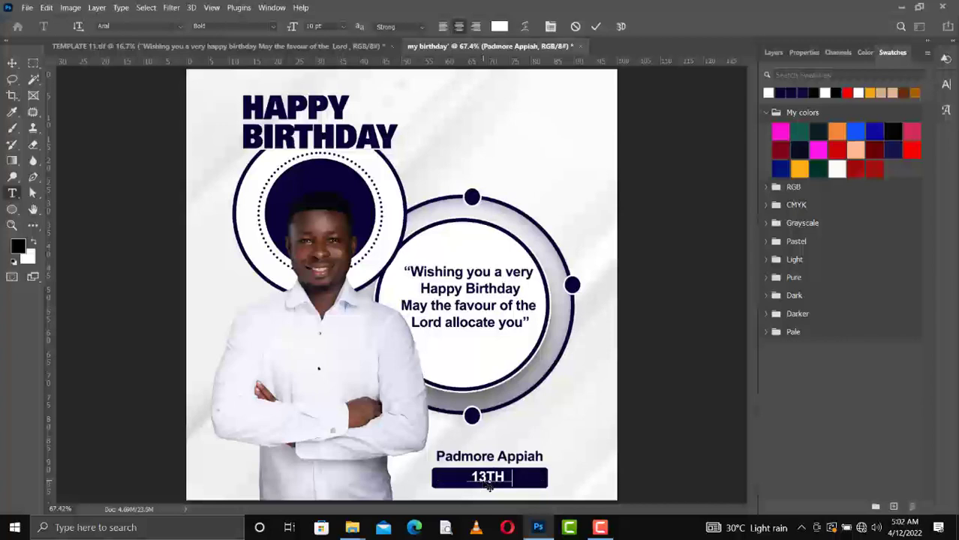
pyautogui.write(' APRIL')
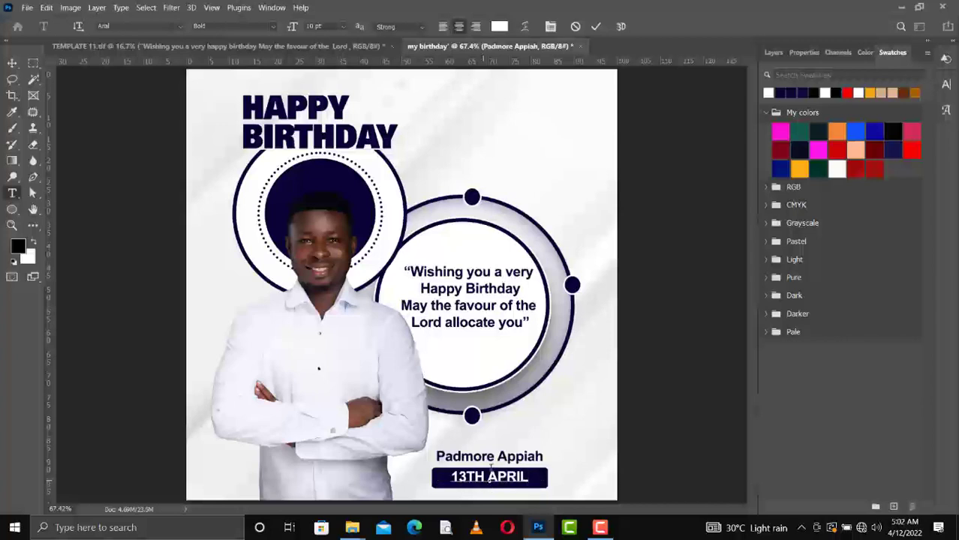
pyautogui.click(596, 27)
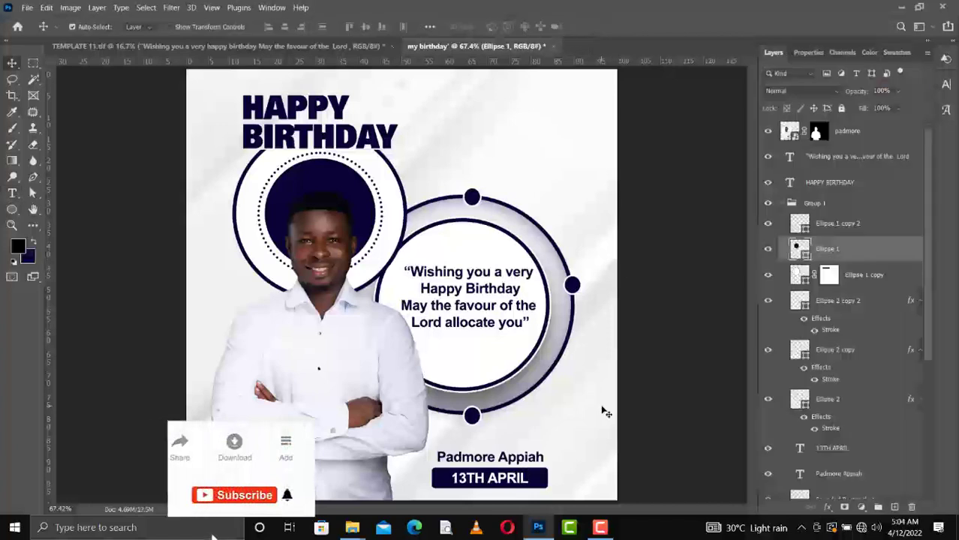
# Clear the layer style from the Ellipse 1 copy 4 ring, removing its inner shadow.
pyautogui.click(561, 339)
pyautogui.scroll(-2, 825, 447)
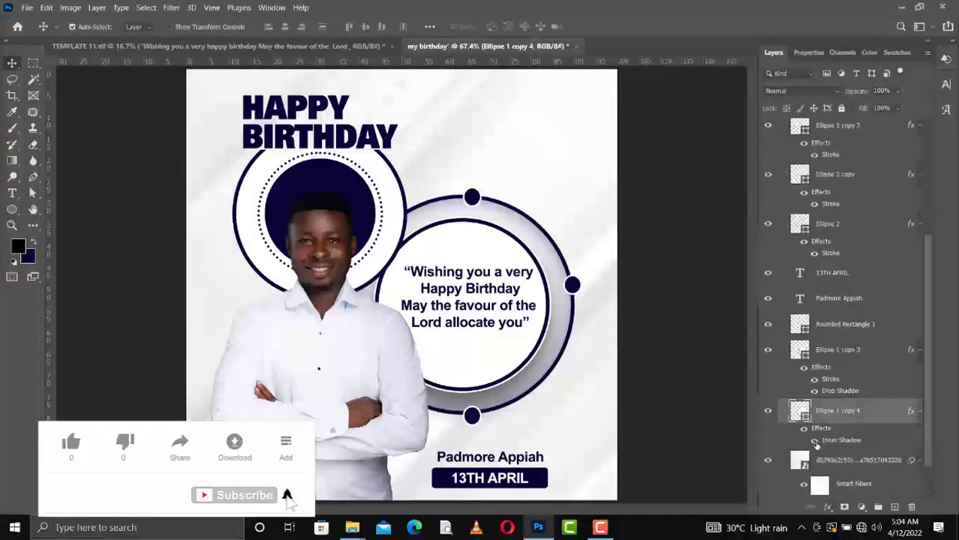
pyautogui.click(816, 441)
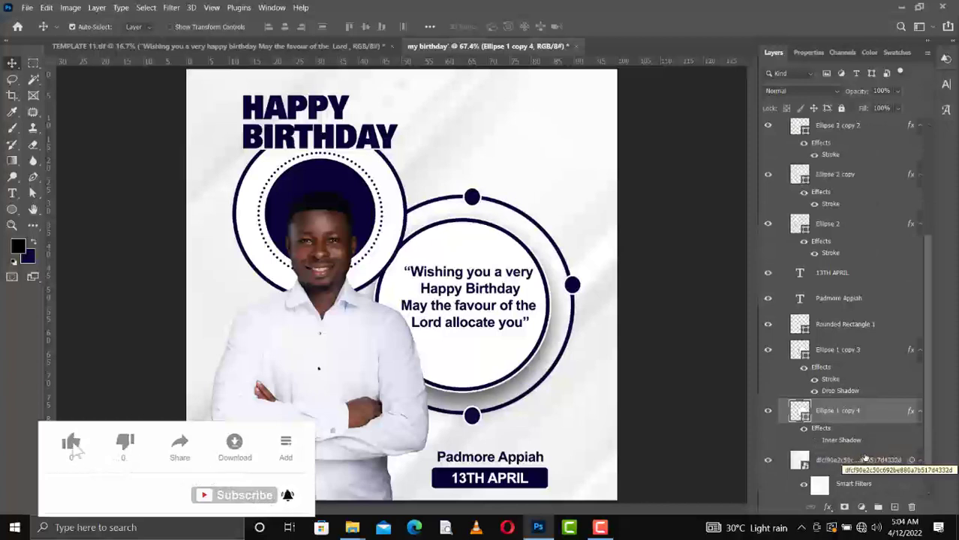
pyautogui.rightClick(848, 413)
pyautogui.click(710, 295)
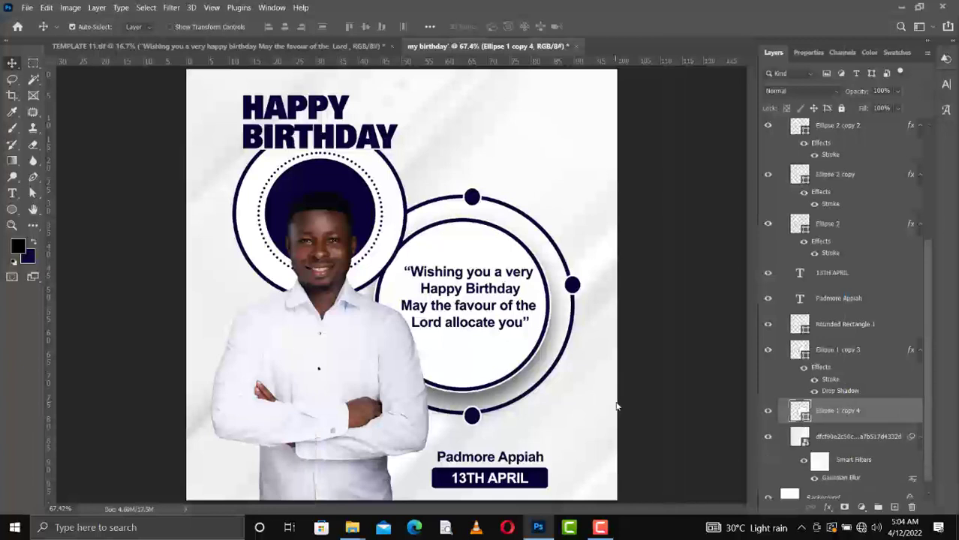
pyautogui.click(600, 528)
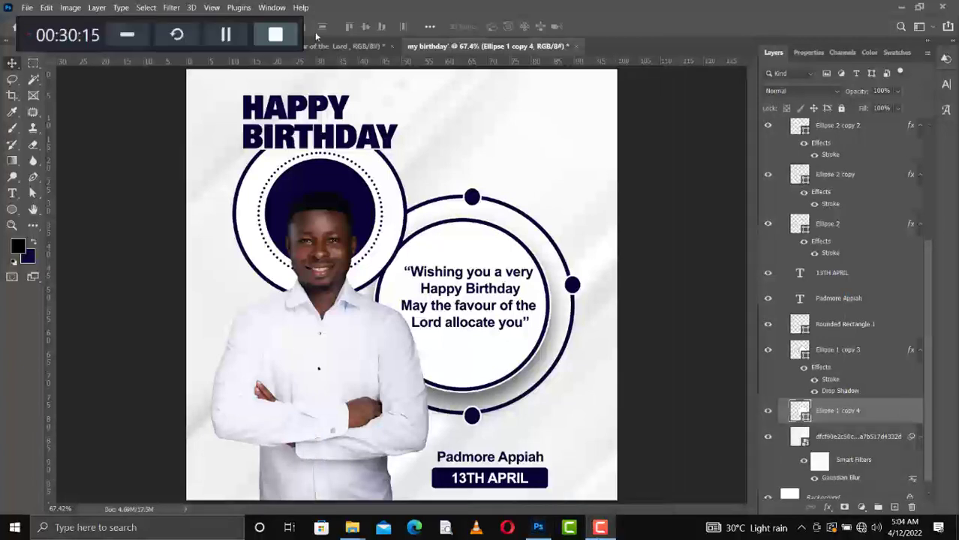